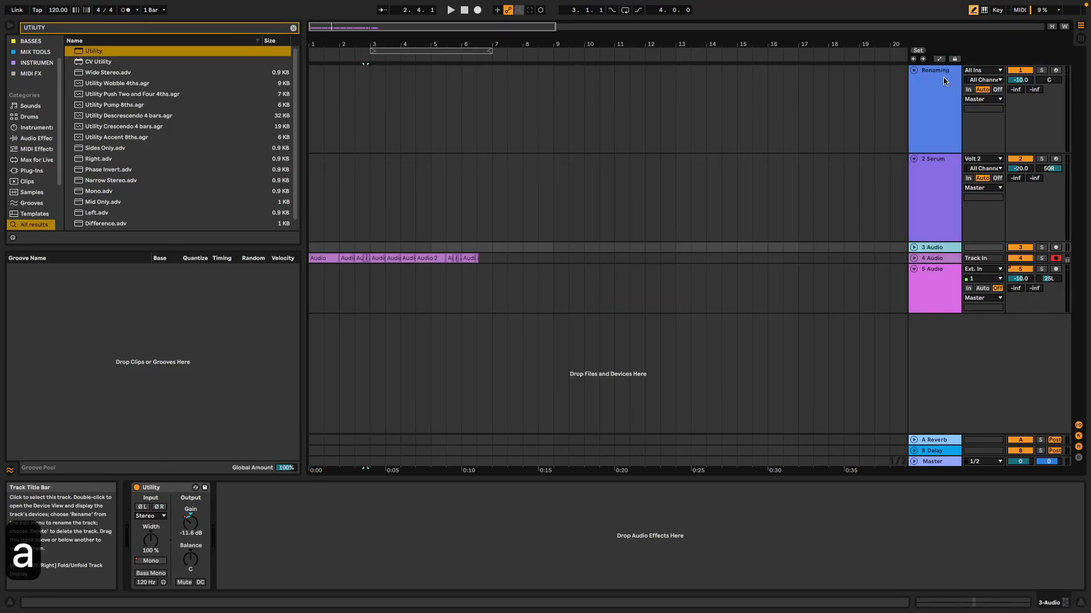
Hide the input/output routing, return tracks and mixer sections of the arrangement
left_click(936, 103)
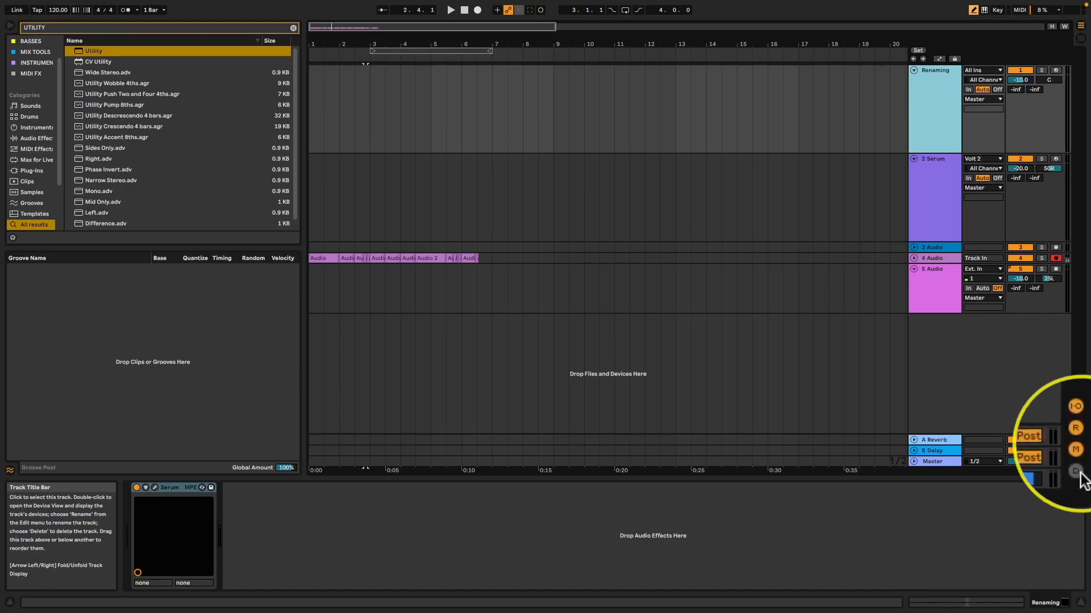
left_click(1076, 404)
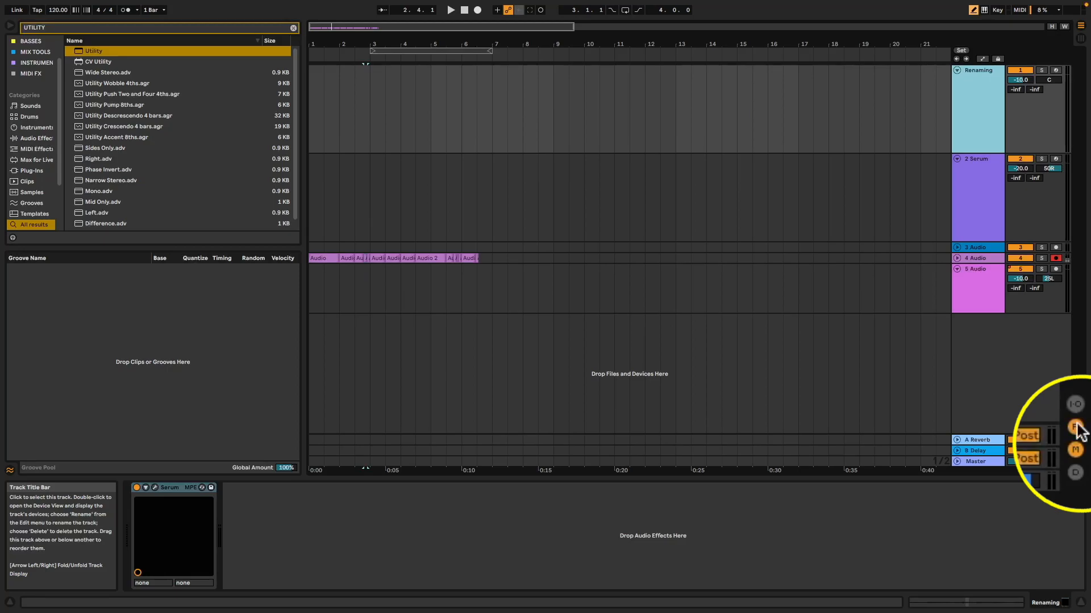
left_click(1075, 428)
left_click(1076, 427)
left_click(1075, 428)
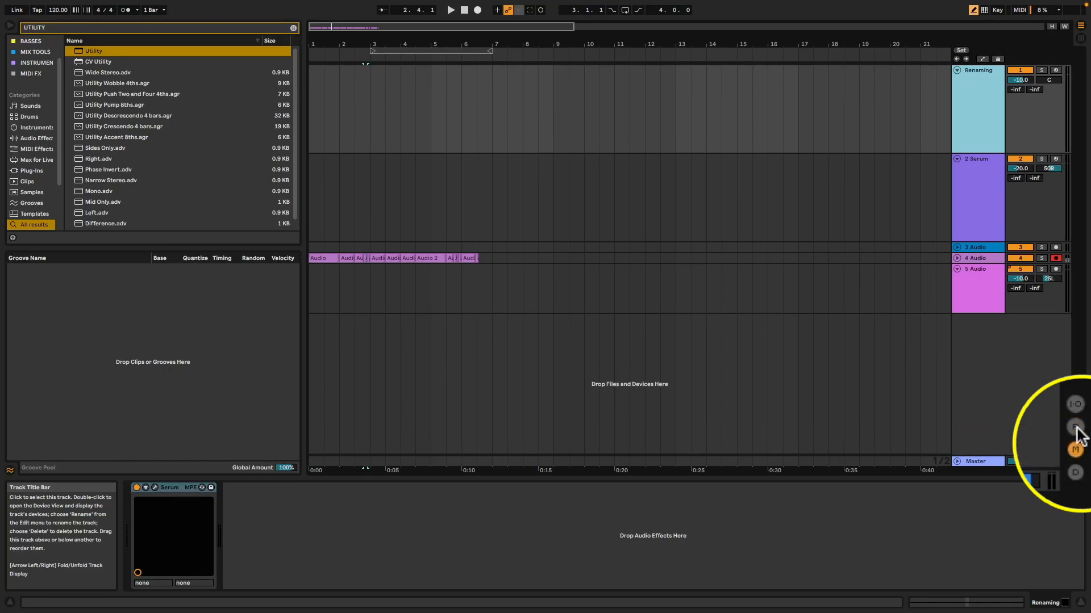
left_click(1075, 450)
left_click(1075, 451)
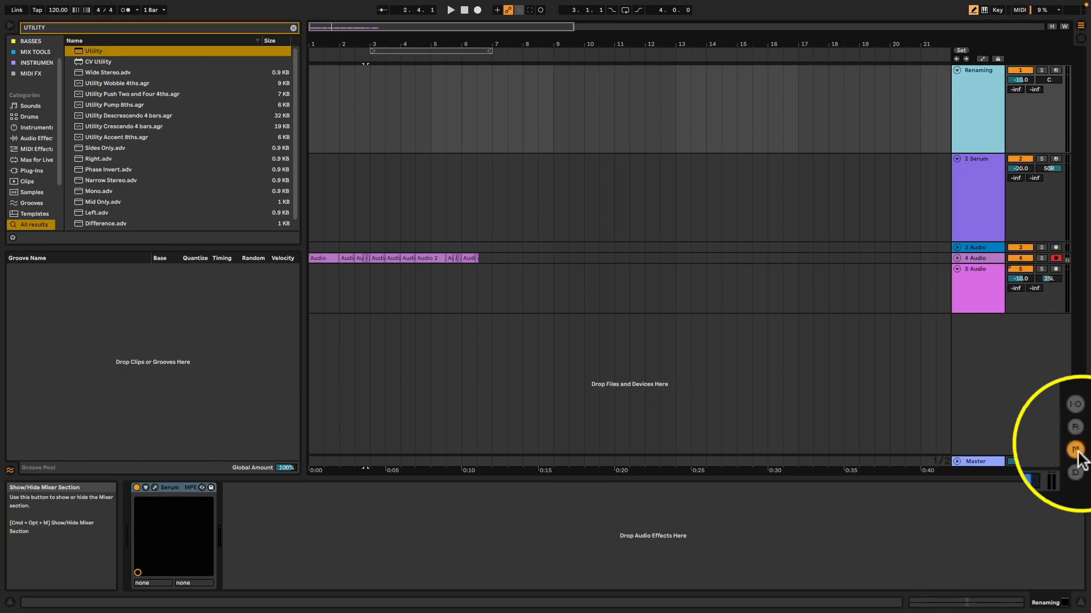
Show the track delay section and set the 5 Audio track's delay to 18 ms
left_click(1075, 473)
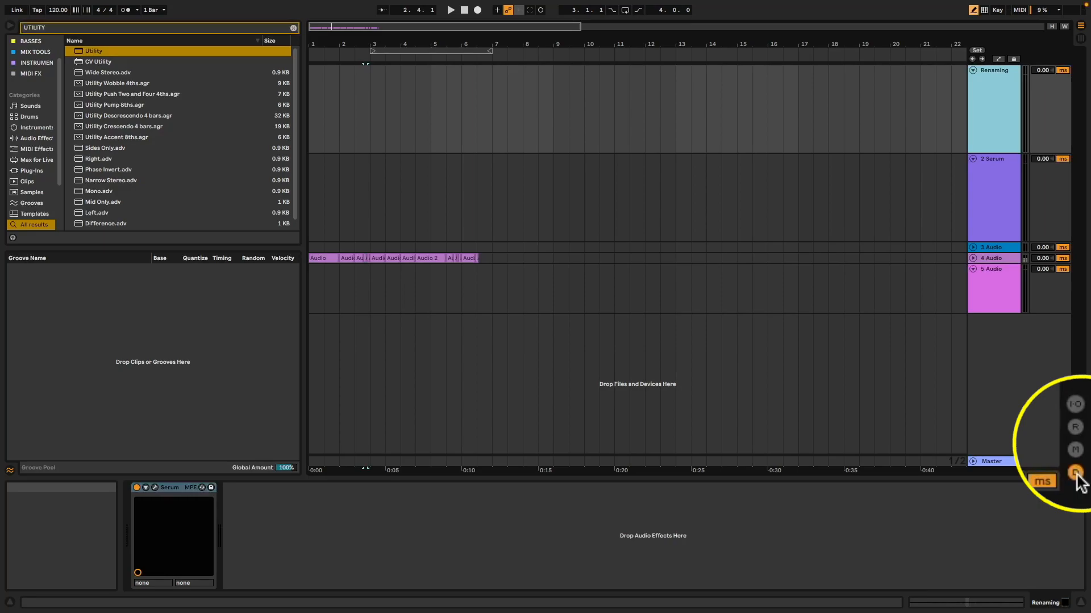
left_click(1043, 269)
left_click_drag(1045, 270, 1049, 271)
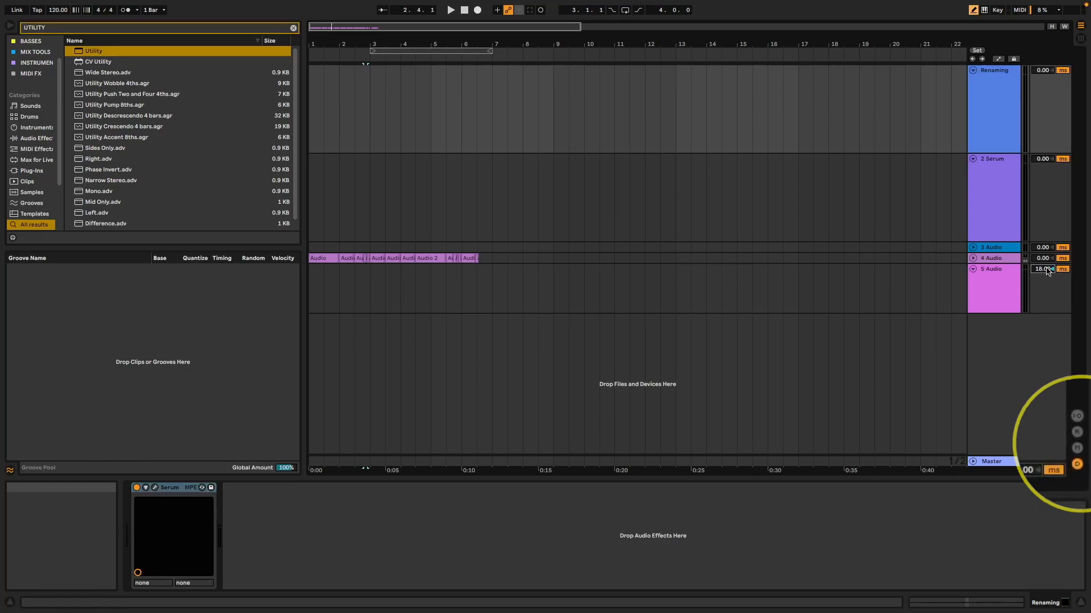
Hide the track delay section and restore the input/output, return track and mixer sections
left_click(1077, 464)
left_click(1077, 419)
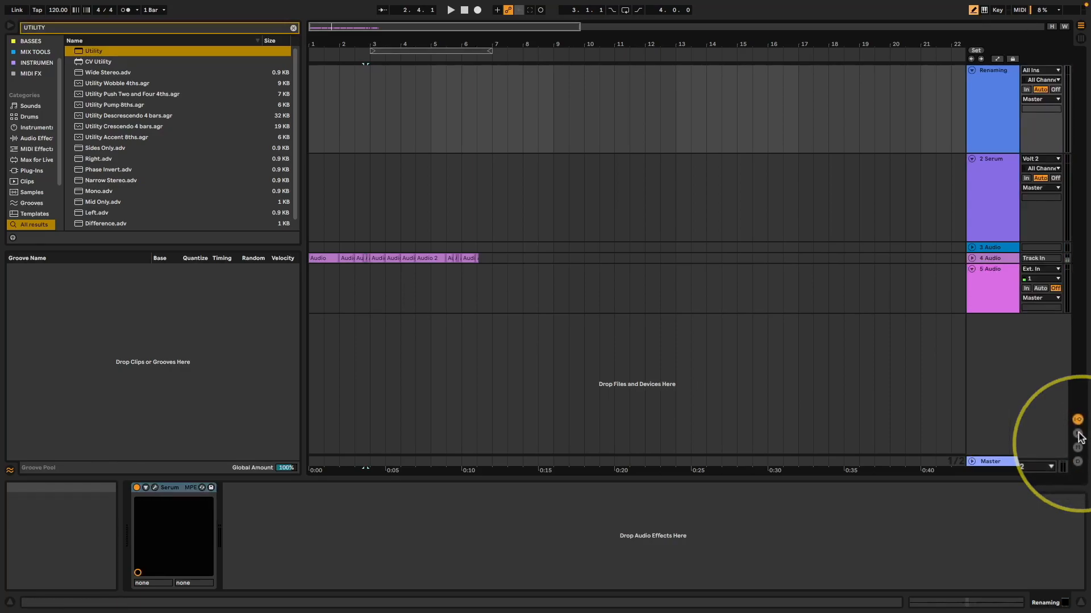
left_click(1077, 447)
left_click(1077, 461)
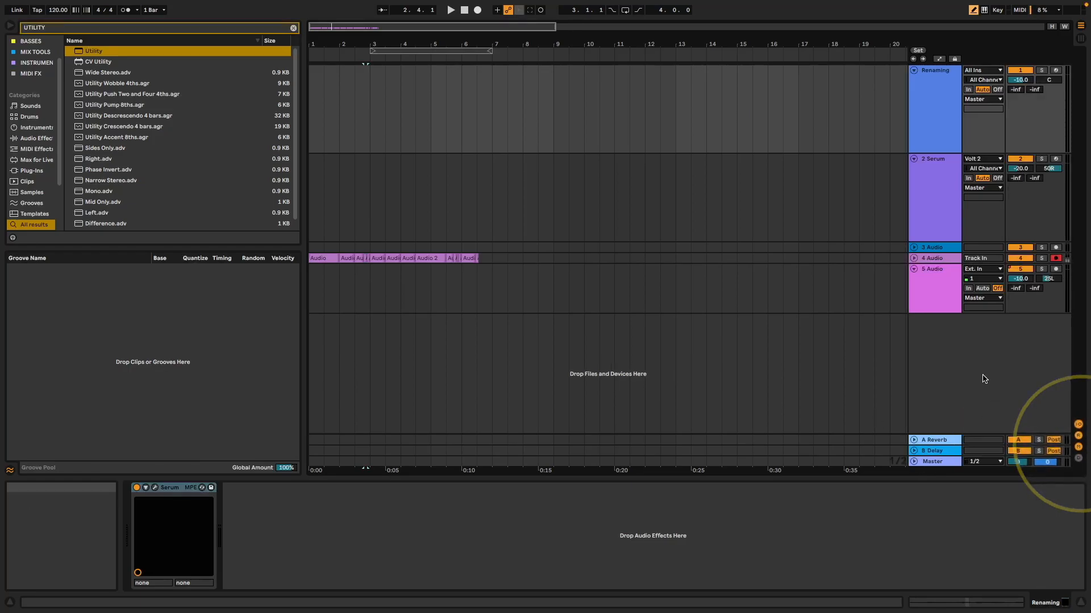
Examine the insert and grouping commands available for the 6 Audio track
left_click(891, 334)
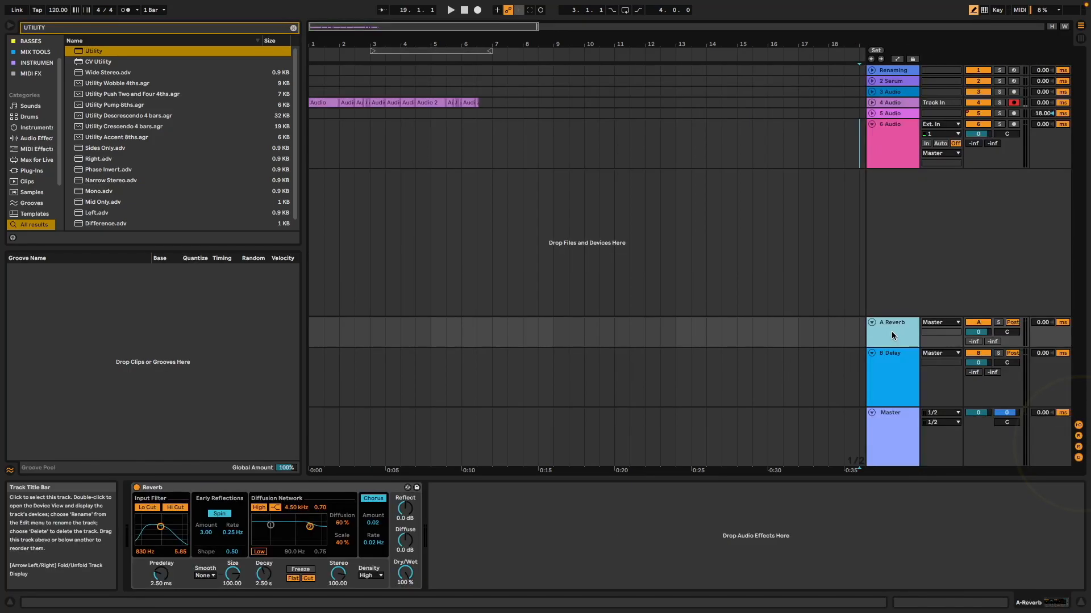
right_click(891, 153)
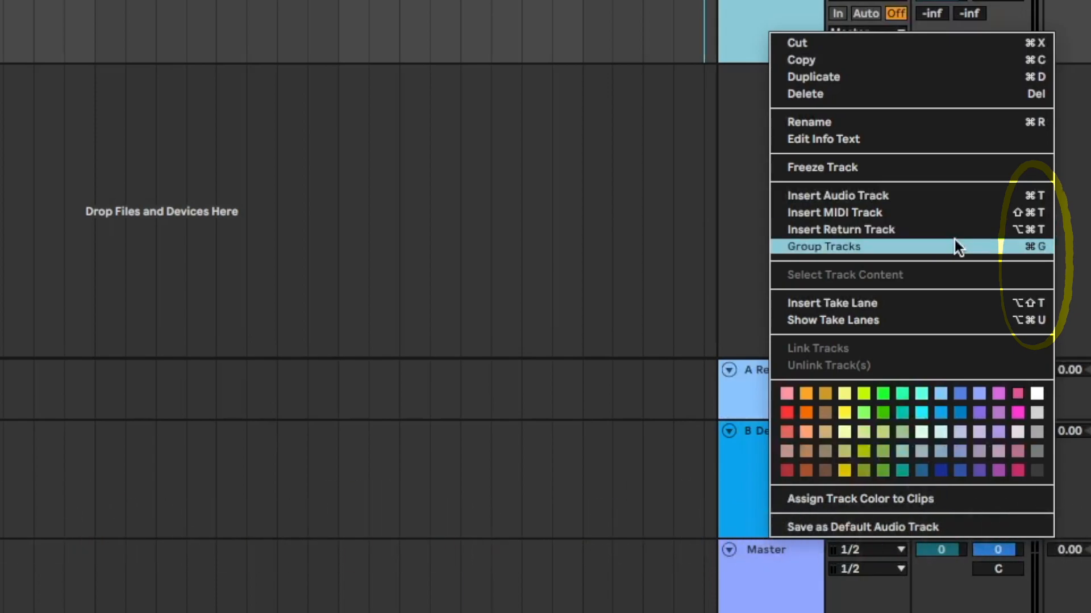
key("Escape")
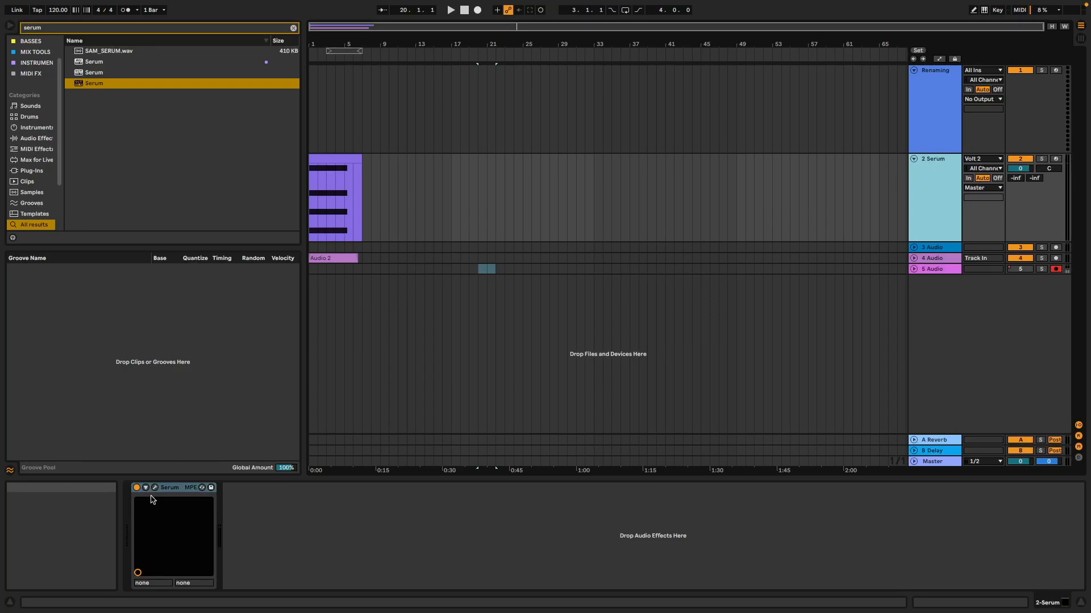
Select the 3 Audio track and unfold it
left_click(936, 248)
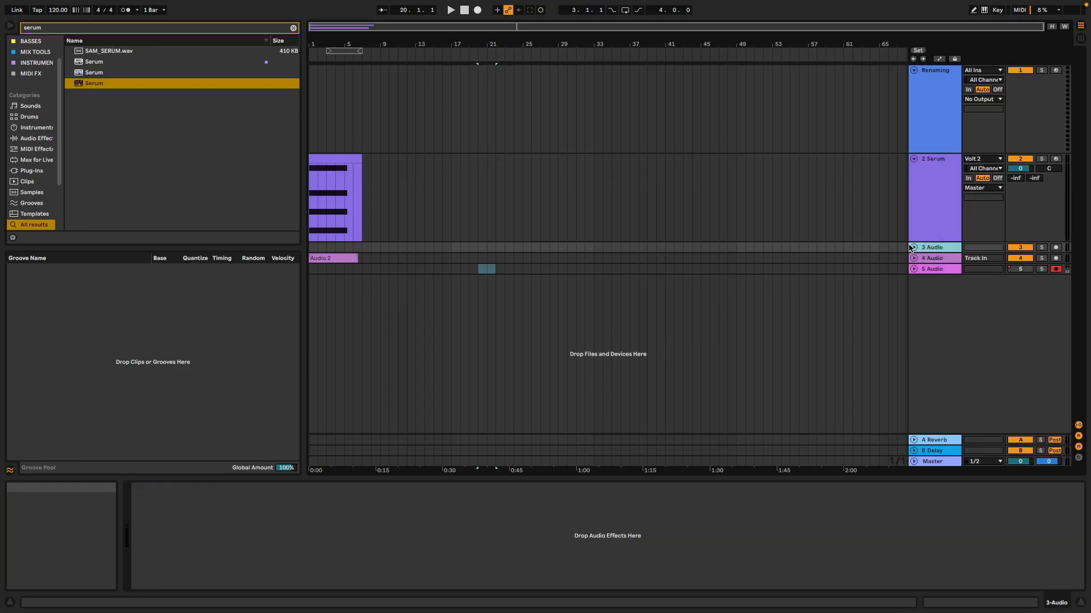
left_click(914, 248)
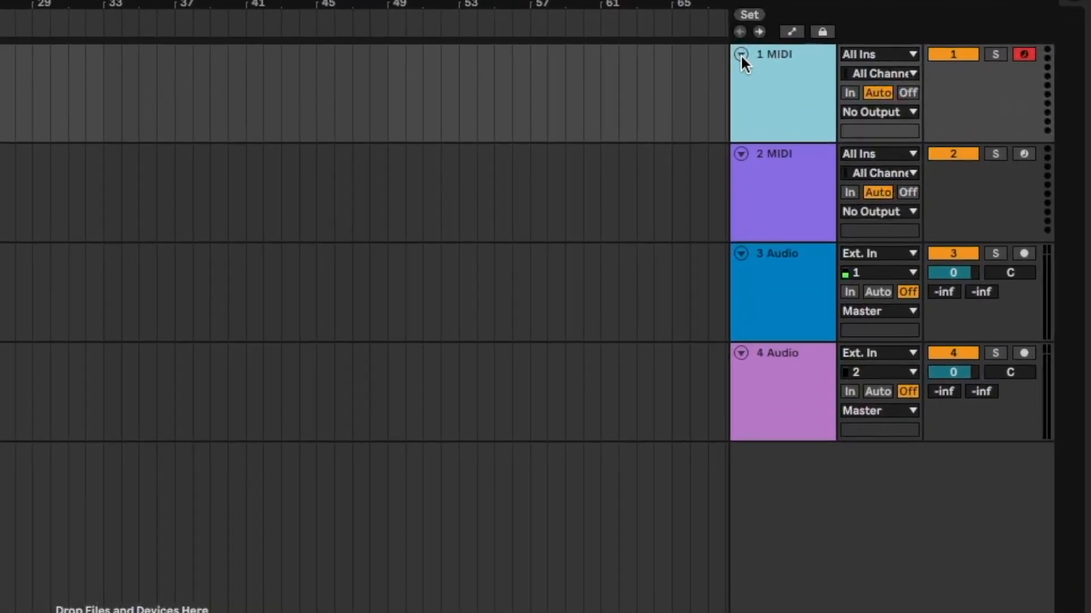
Fold and unfold the two MIDI and two audio tracks, both one at a time and all together
left_click(741, 54)
left_click(740, 75)
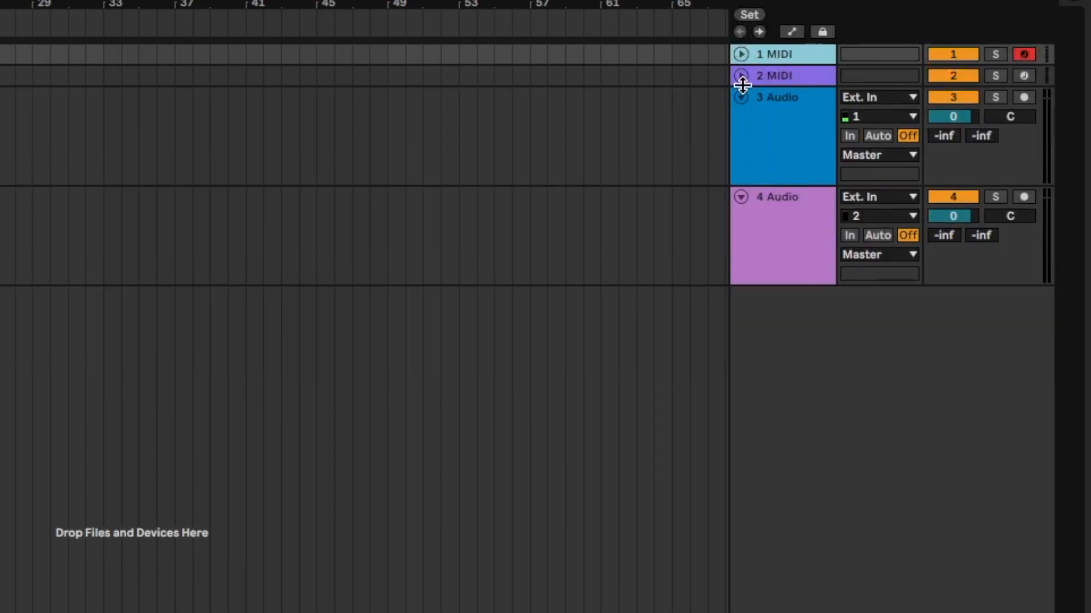
left_click(741, 97)
left_click(741, 119)
left_click(742, 117)
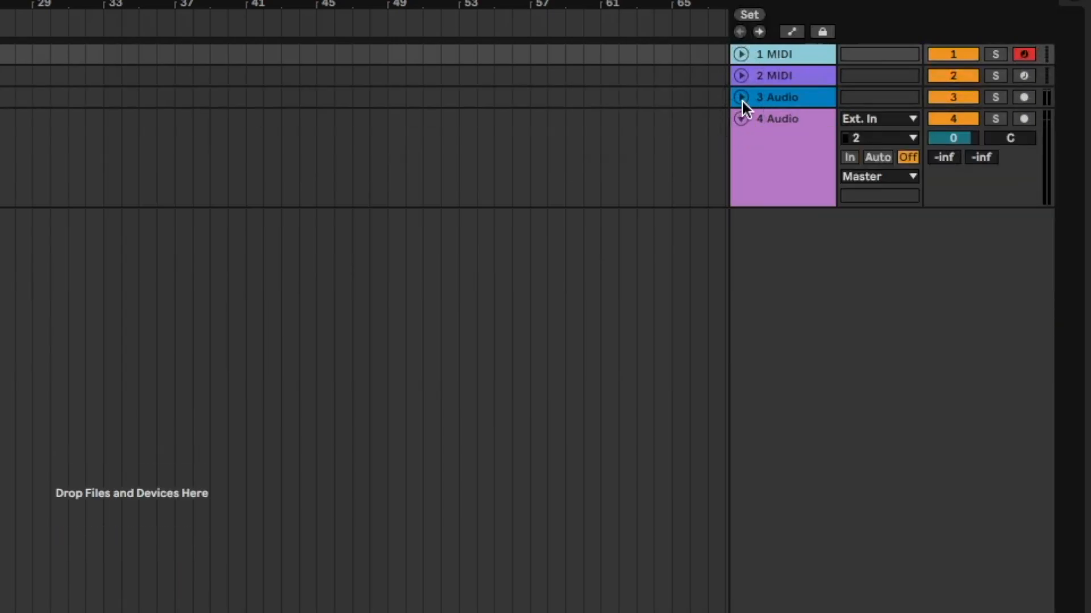
left_click(740, 98)
left_click(741, 75)
left_click(741, 54)
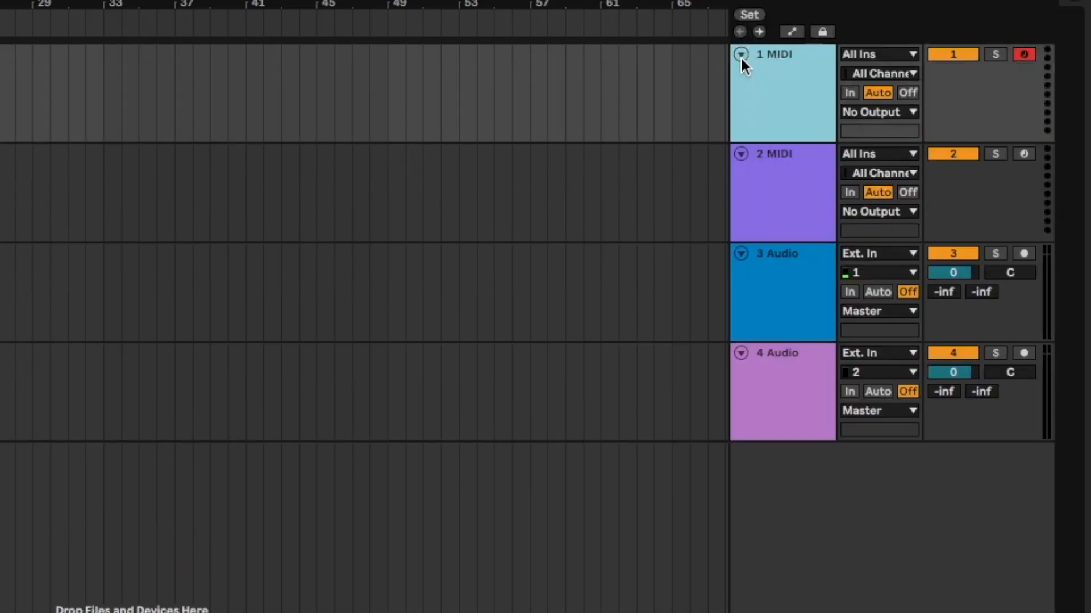
left_click(741, 150, "alt")
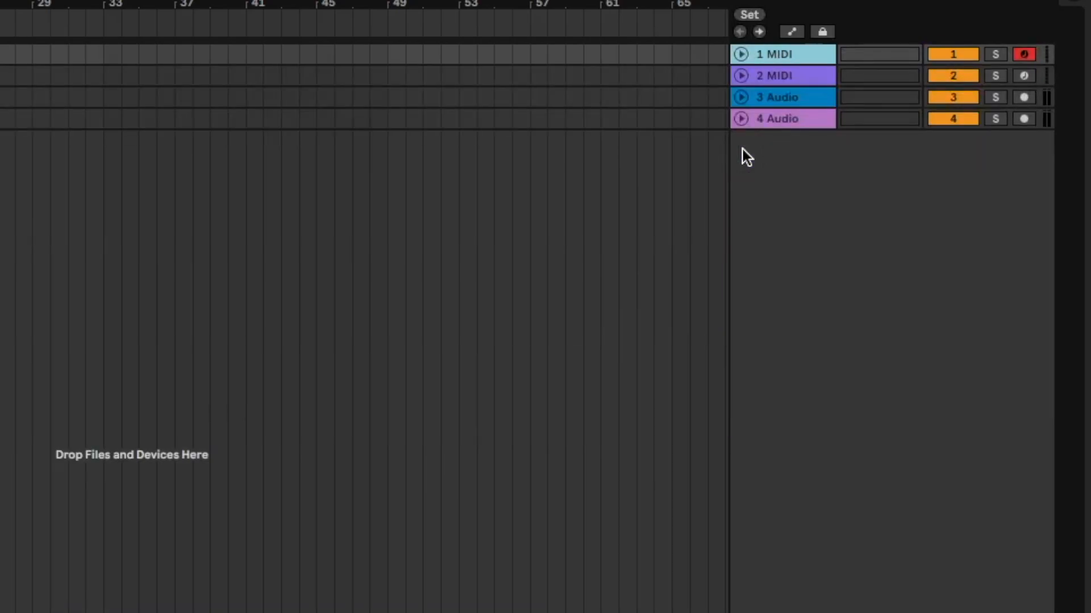
left_click(741, 94, "alt")
Reduce the height of all four tracks equally
left_click_drag(772, 142, 794, 142)
left_click_drag(789, 244, 779, 208)
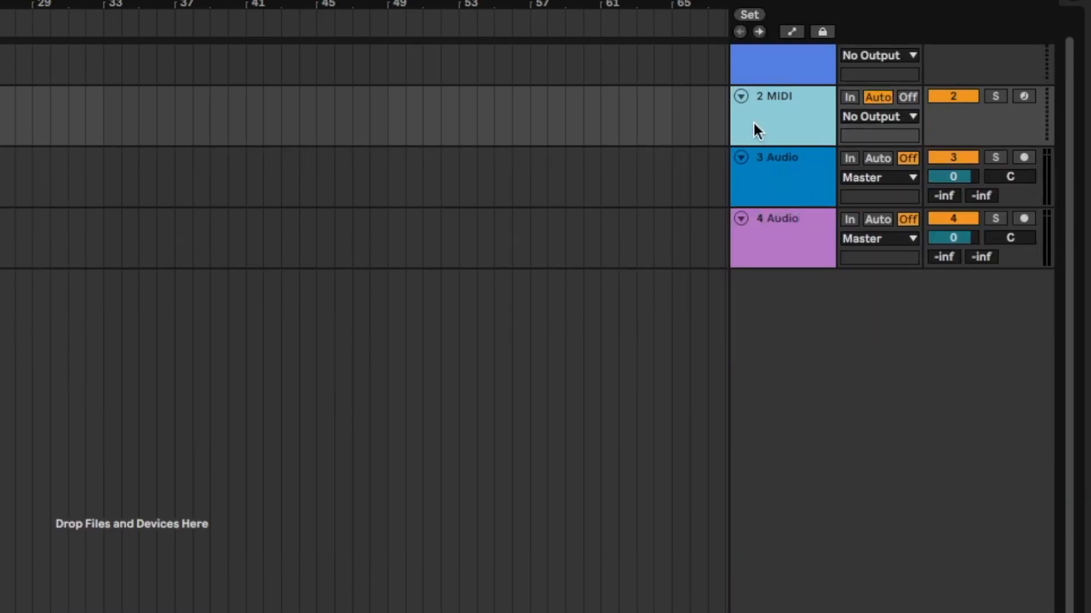
scroll(796, 172, "up", 1)
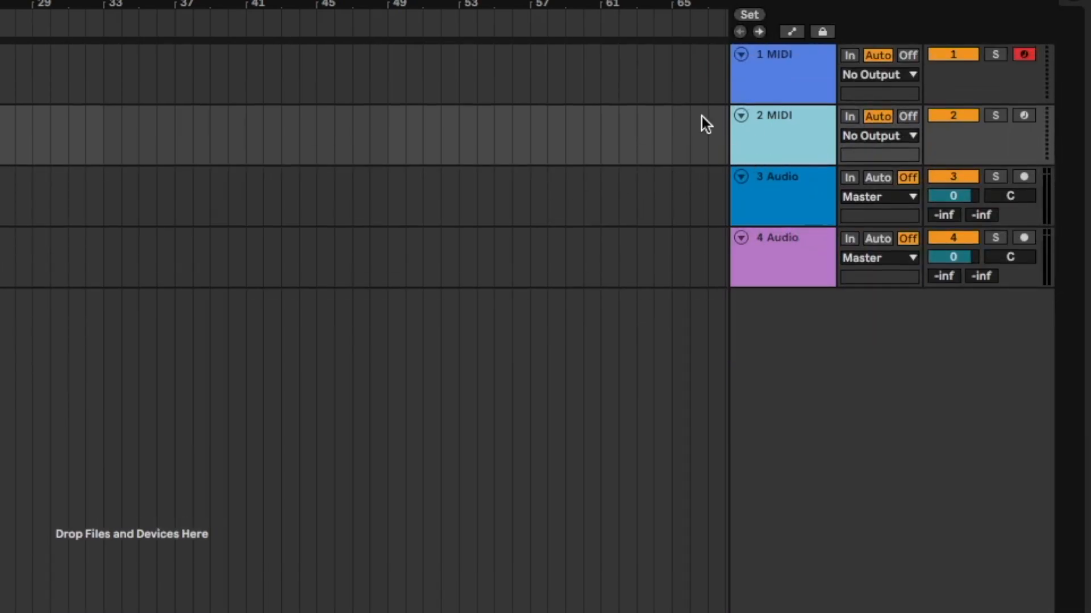
Rename the 1 MIDI track to "Renaming"
left_click(772, 61)
key("super+r")
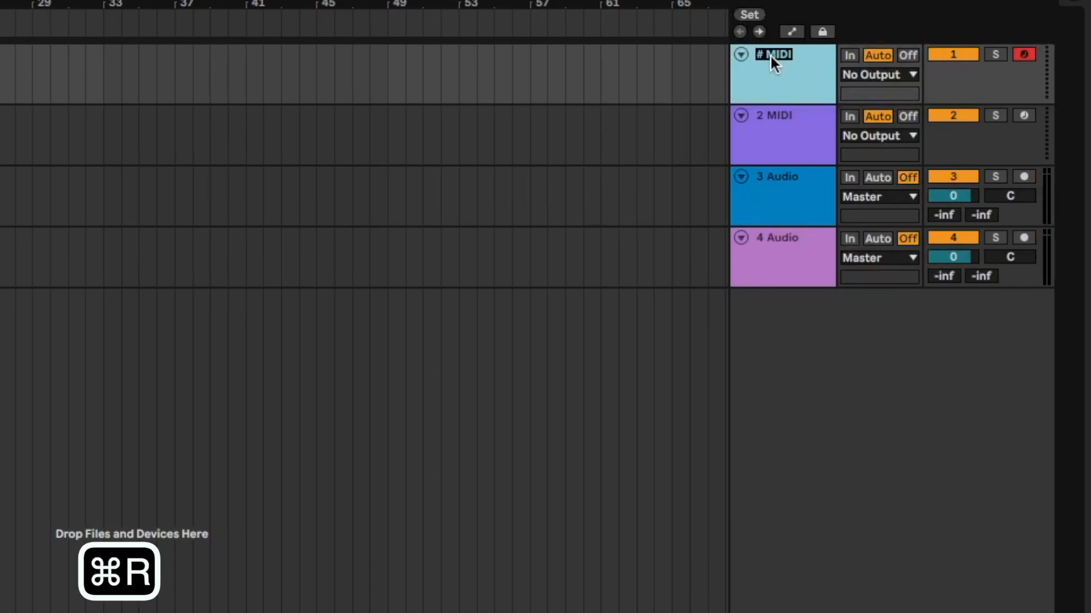
type("Renaming")
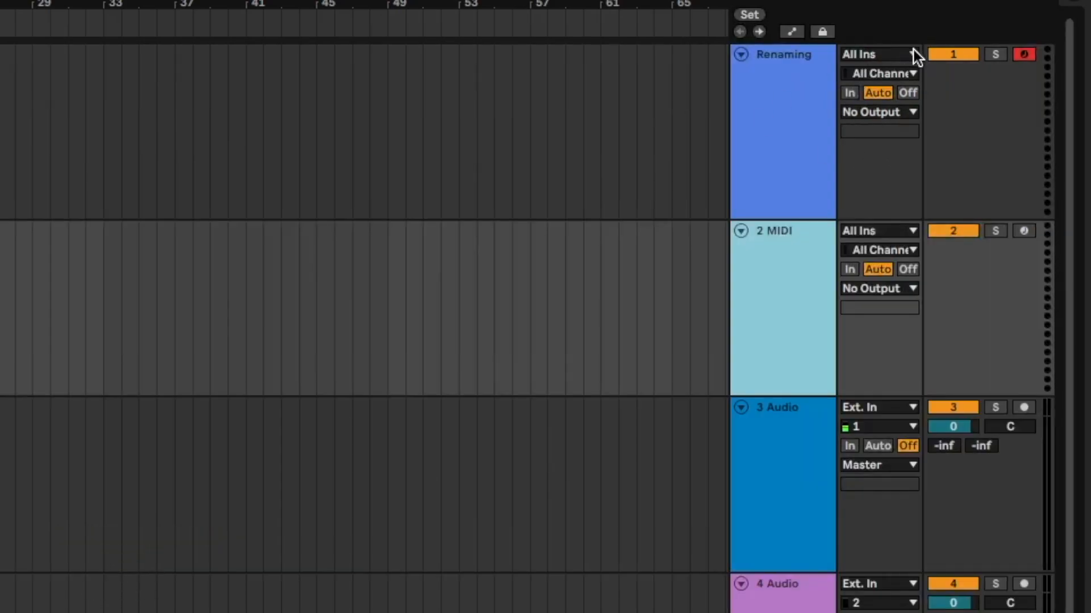
Set the Renaming track's MIDI input to Computer Keyboard
left_click(912, 53)
left_click(913, 54)
left_click(797, 84)
left_click(741, 54)
left_click(741, 54)
left_click(891, 53)
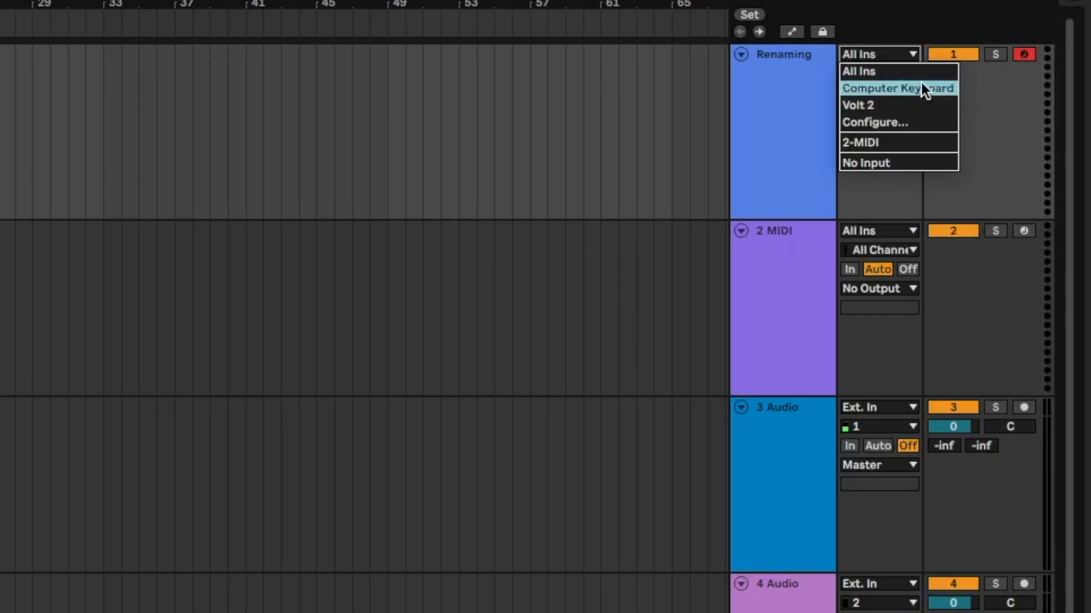
left_click(882, 90)
Set the 2 MIDI track's input to Volt 2 and arm the track for recording alongside the Renaming track
scroll(886, 212, "down", 1)
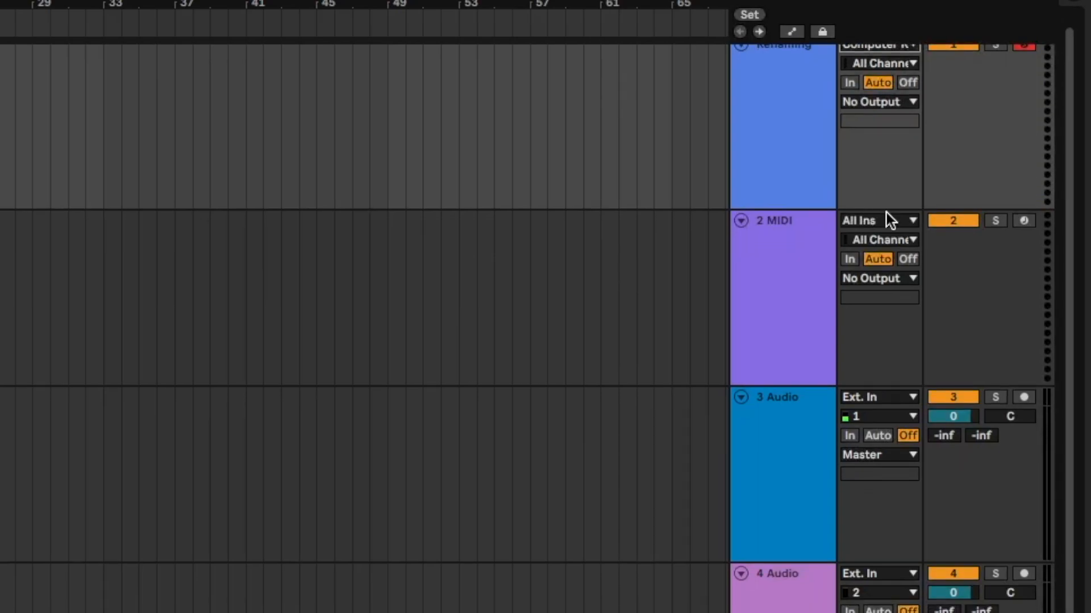
left_click(881, 223)
left_click(891, 272)
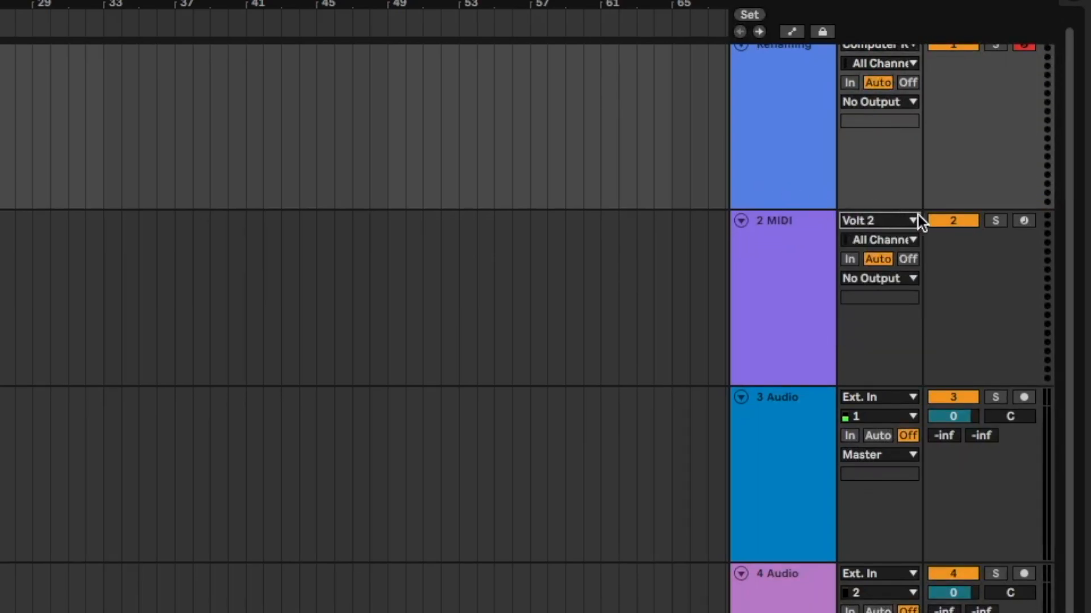
scroll(1000, 248, "up", 1)
left_click(1024, 231)
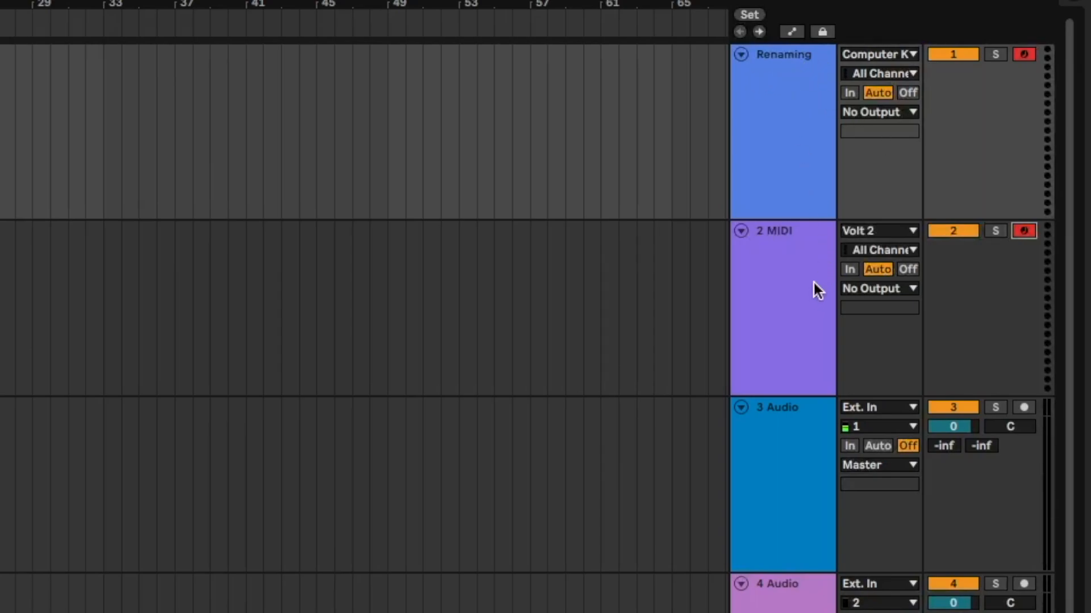
Review the Renaming track's MIDI input channel options and keep All Channels
left_click(893, 73)
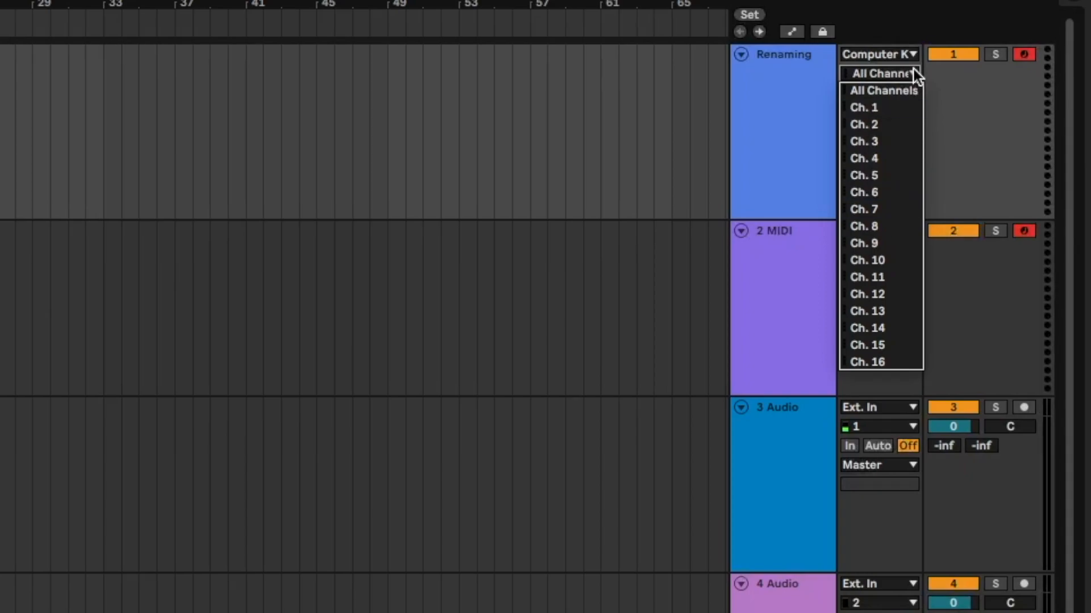
left_click(913, 71)
left_click(885, 94)
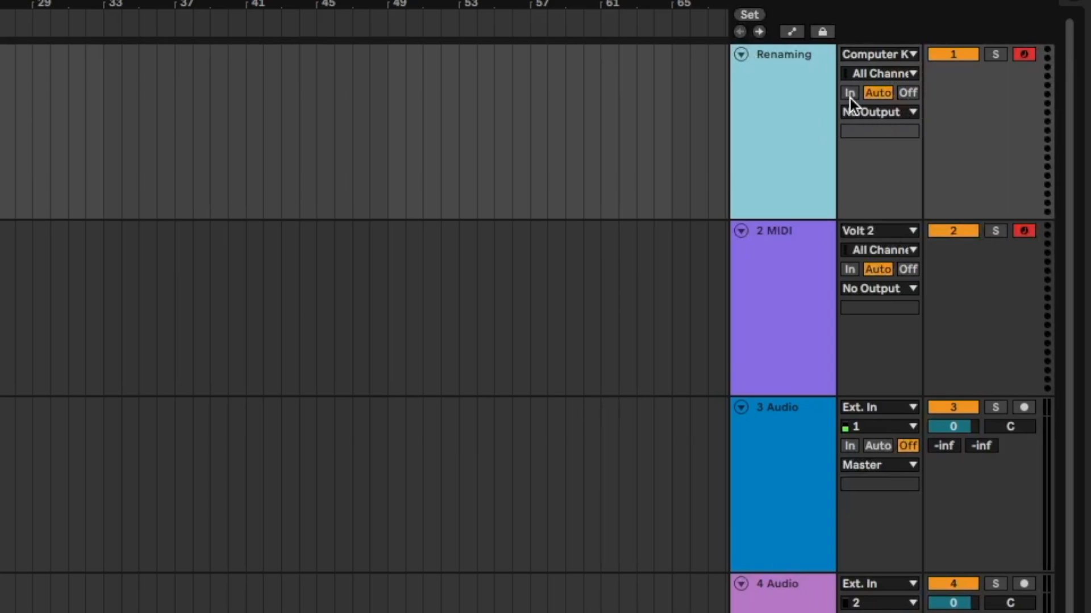
Switch the Renaming track's monitoring to In, back to Auto, and finally to Off
left_click(849, 93)
left_click(883, 95)
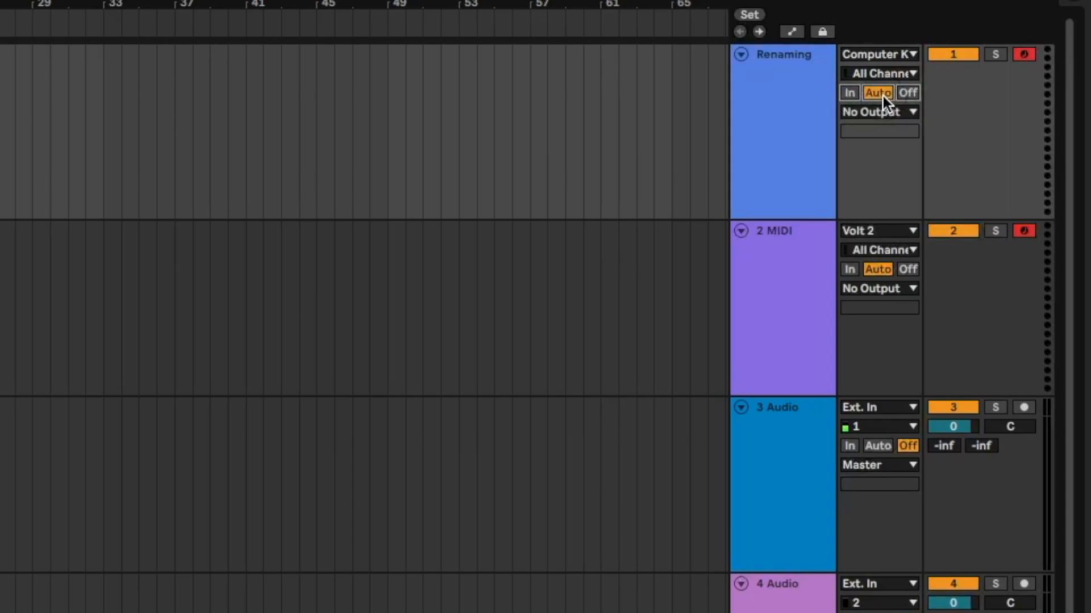
left_click(908, 93)
Fold every track except 4 Audio and set that track's external input to channel 1
left_click(741, 55, "alt")
left_click(755, 120)
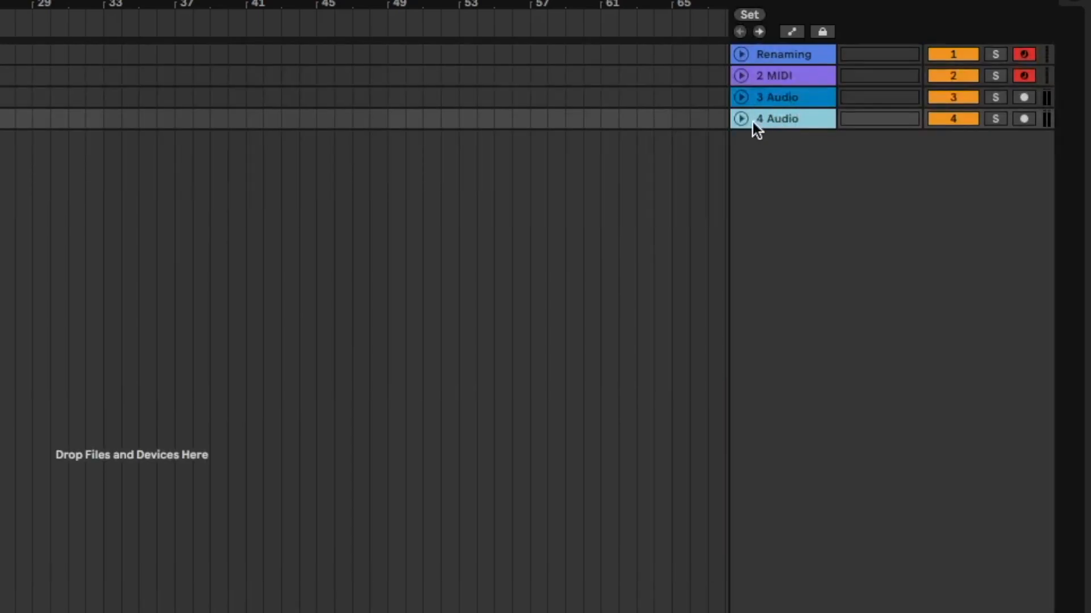
left_click(741, 118)
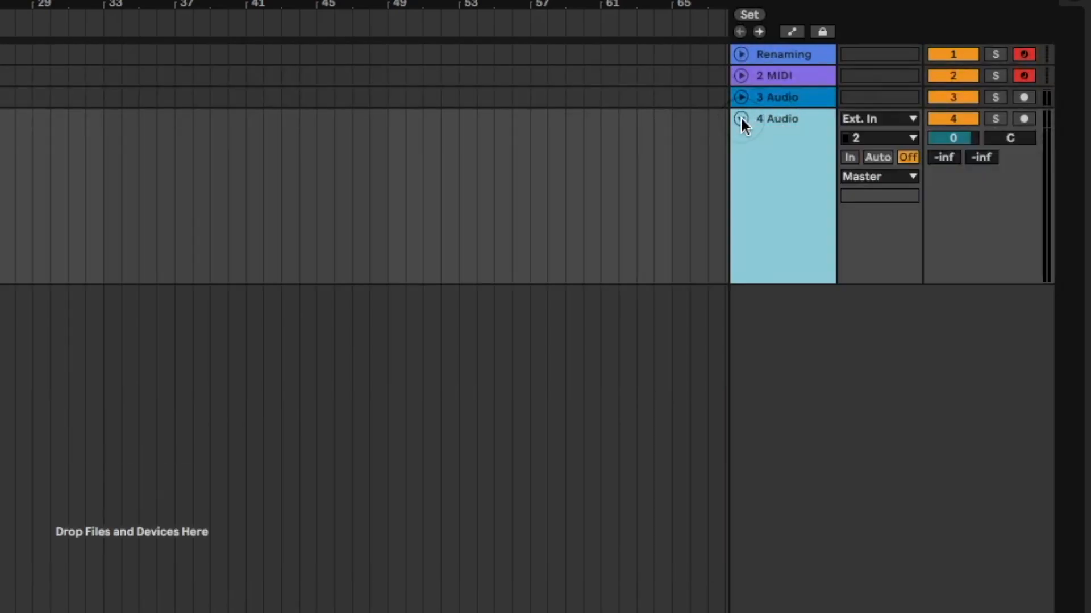
left_click(859, 138)
left_click(884, 174)
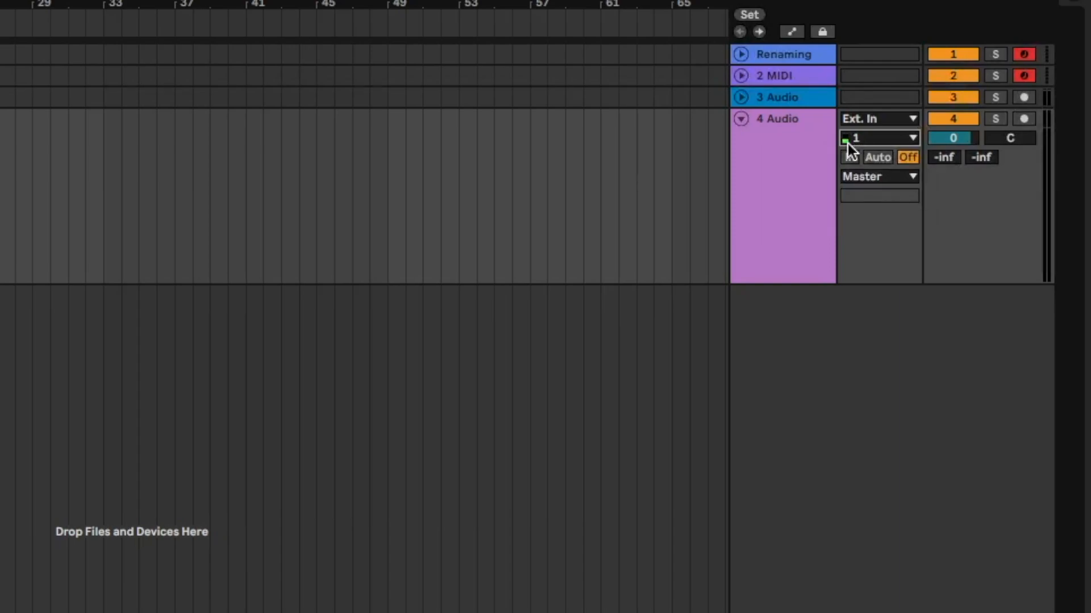
Set the 4 Audio track's monitoring to Auto after trying In, and switch record arming to 3 Audio and back to 4 Audio
left_click(850, 158)
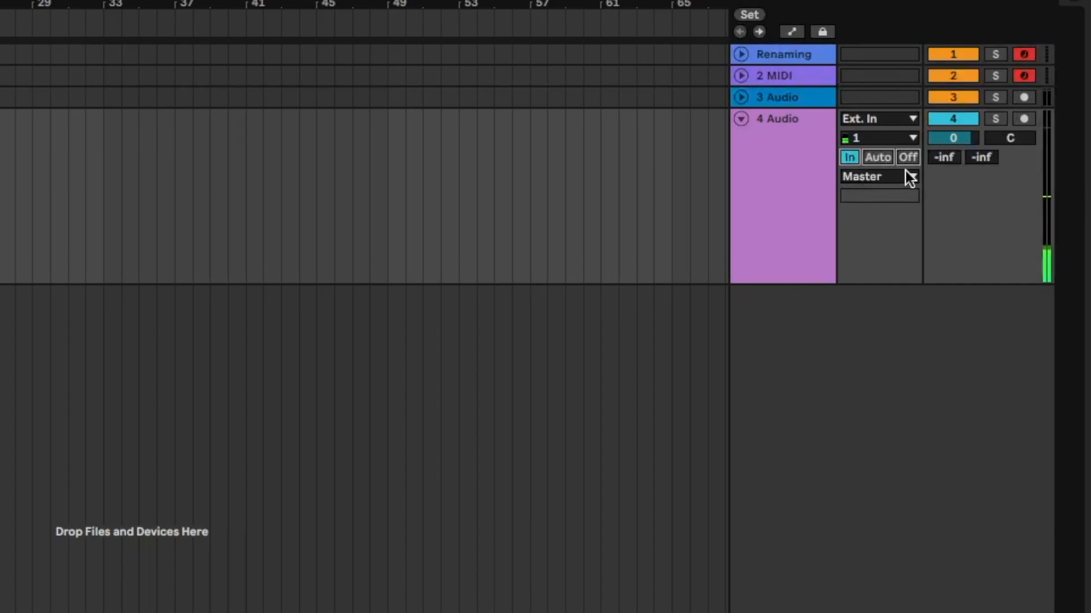
left_click(879, 157)
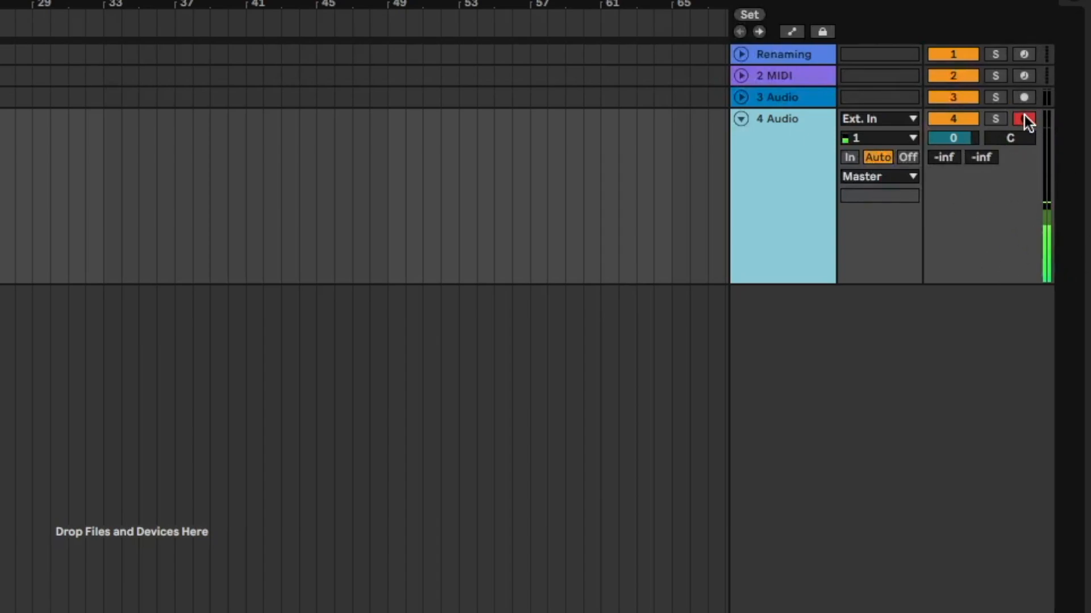
left_click(1029, 98)
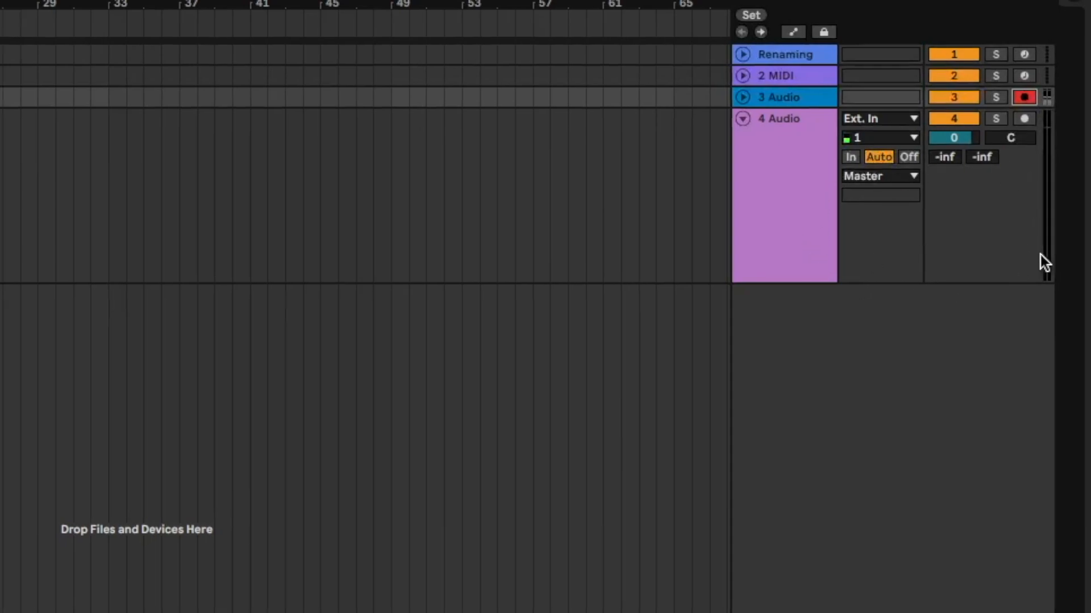
left_click(1024, 119)
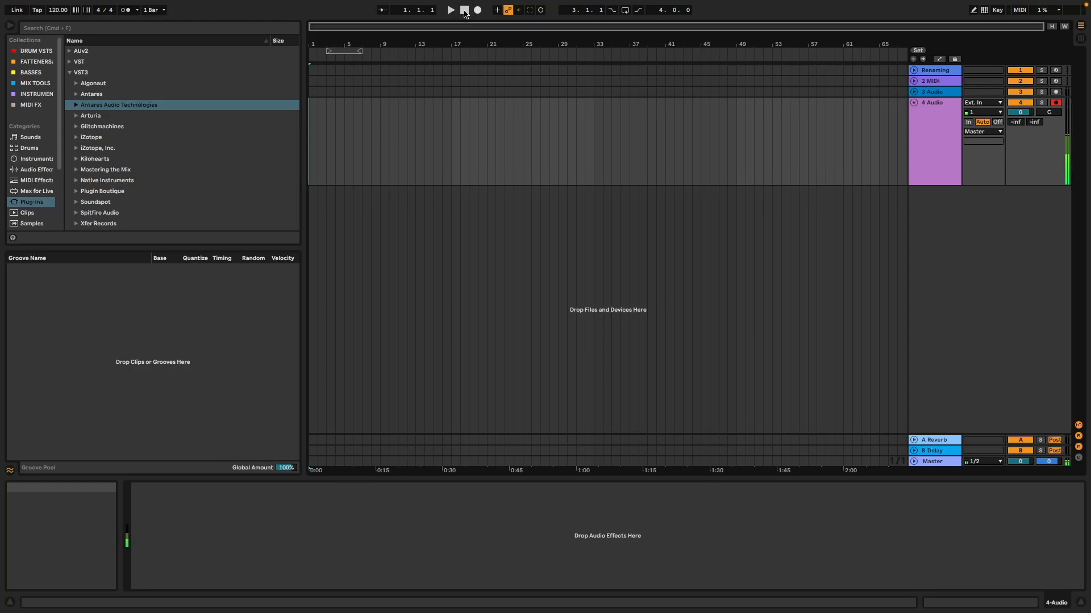
Record a short audio clip from bar 1 on the armed 4 Audio track and play it back
key("F9")
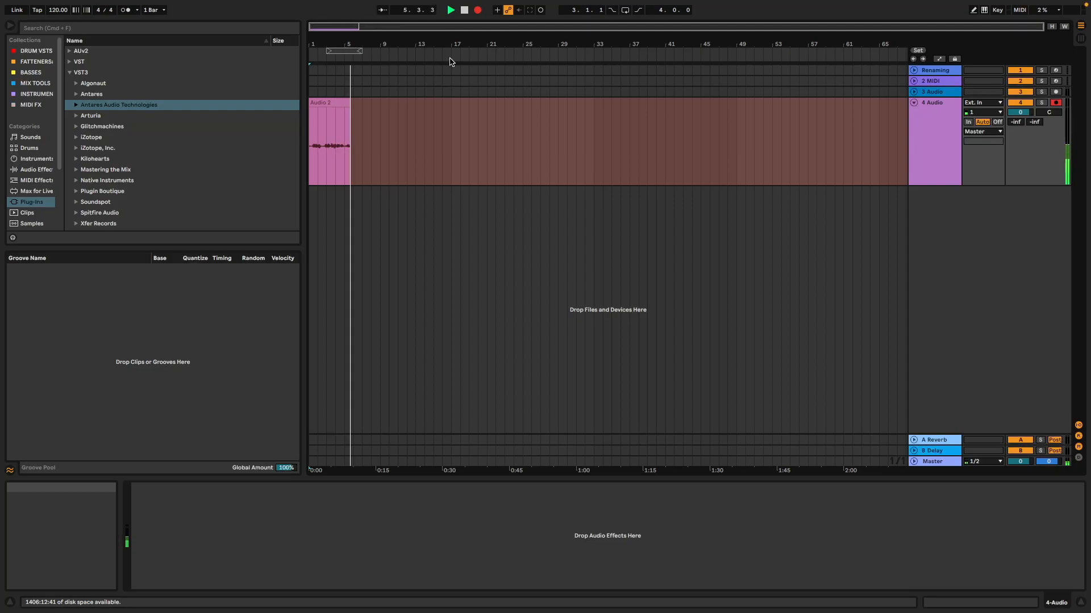
key("space")
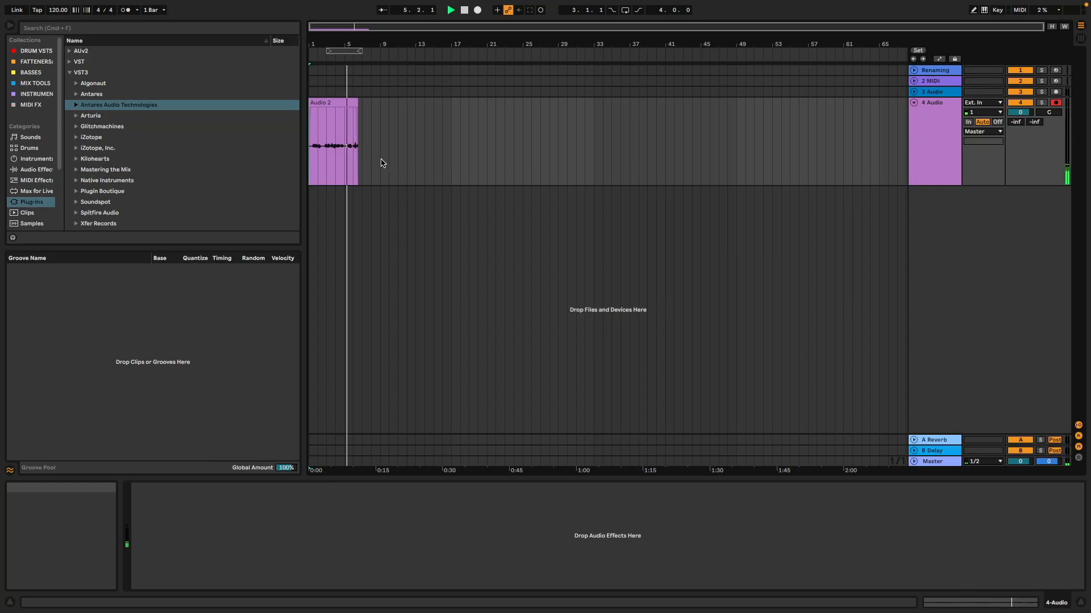
key("space")
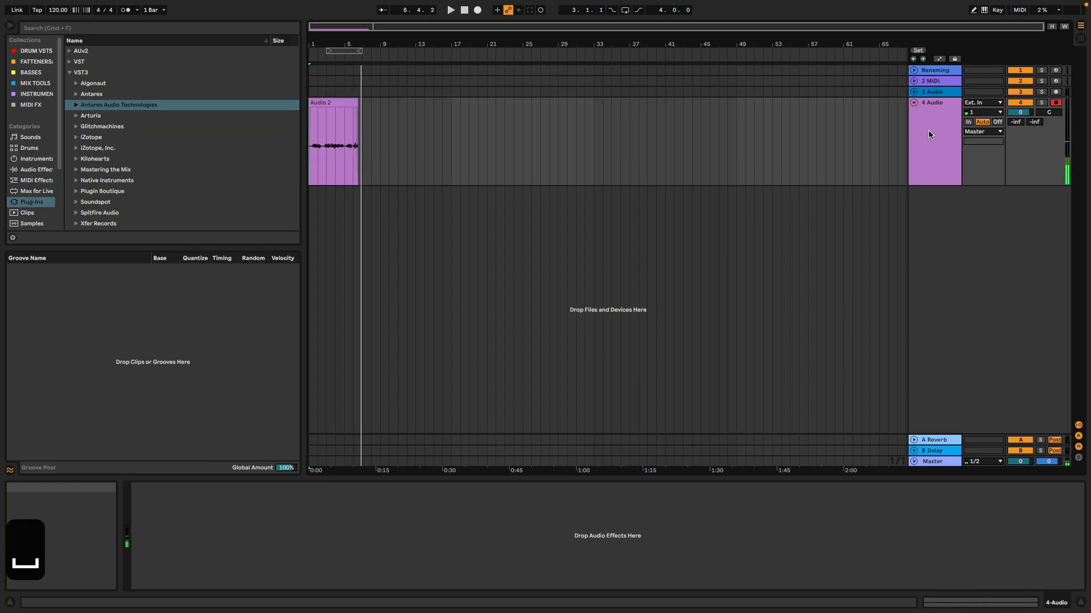
Set the 4 Audio track's monitoring to Off and review its output routing options, keeping Master
left_click(997, 122)
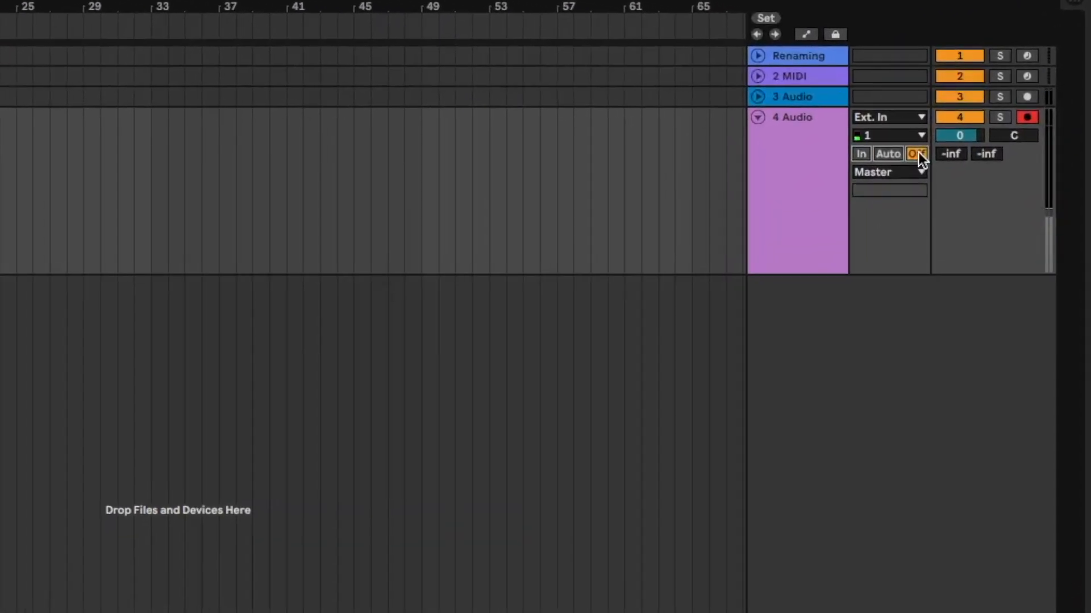
left_click(783, 190)
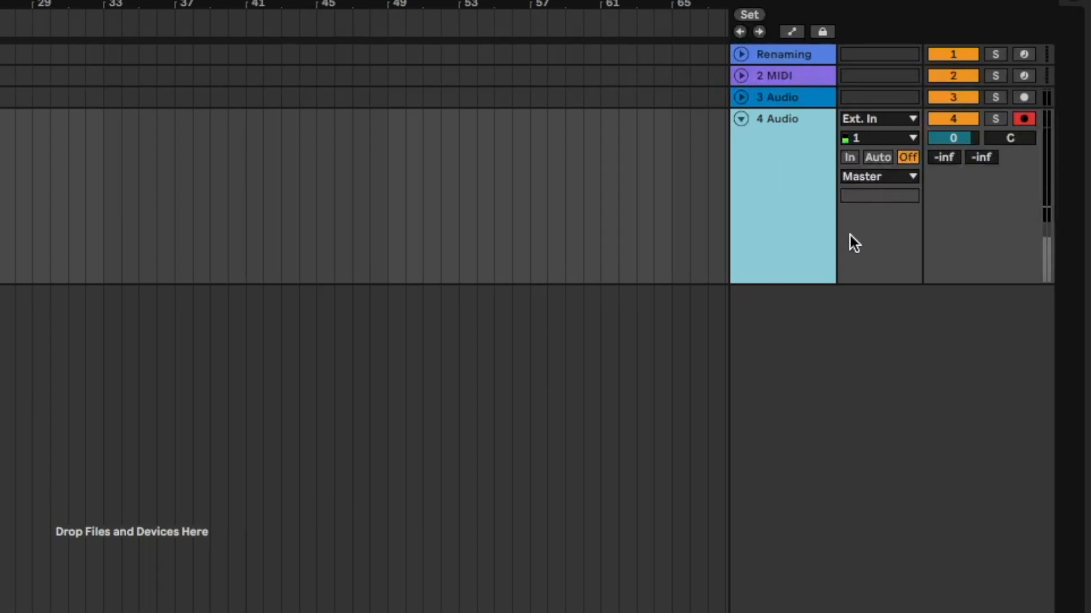
left_click(902, 177)
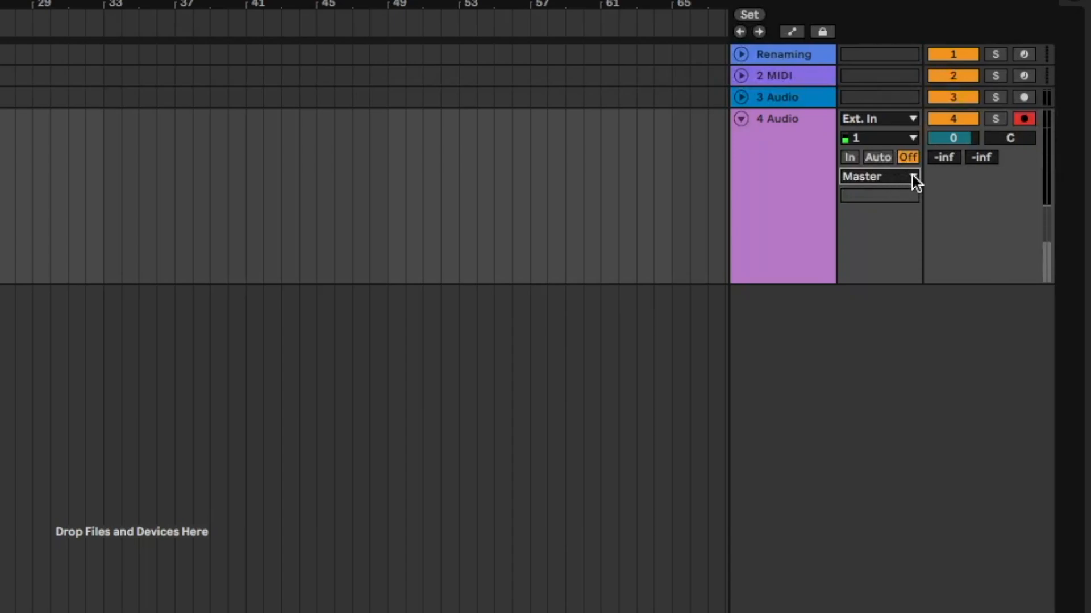
left_click(912, 176)
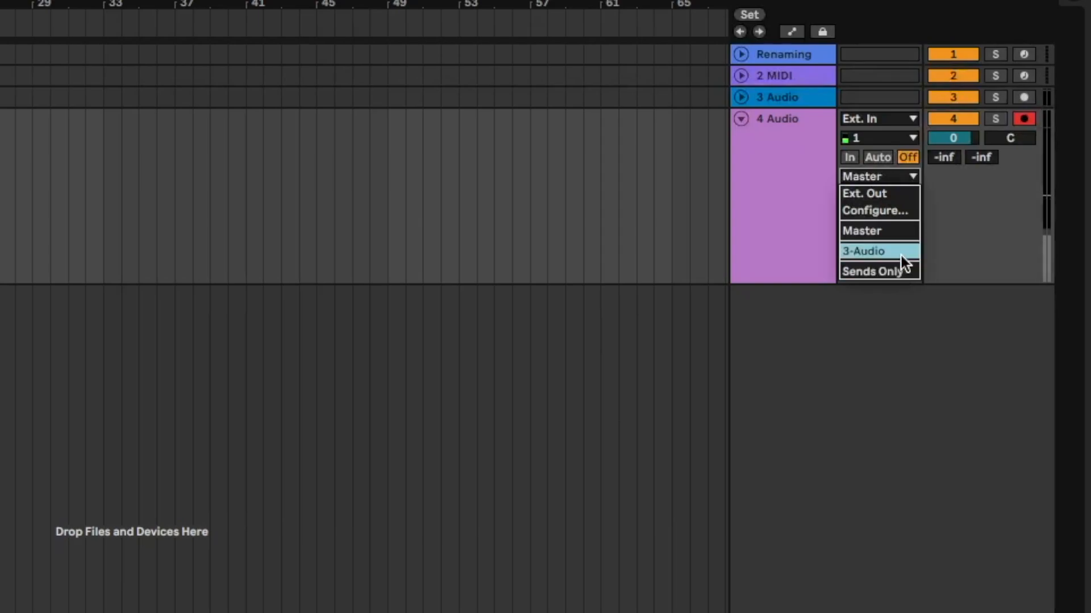
left_click(793, 234)
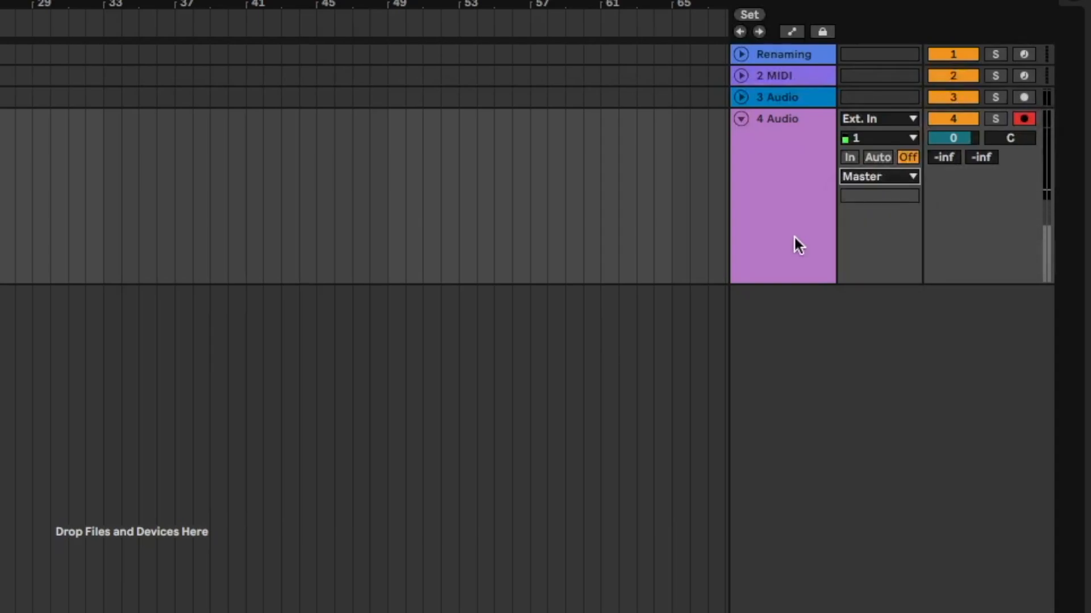
Insert a new audio track below 4 Audio and select it
key("ctrl+t")
left_click(768, 253)
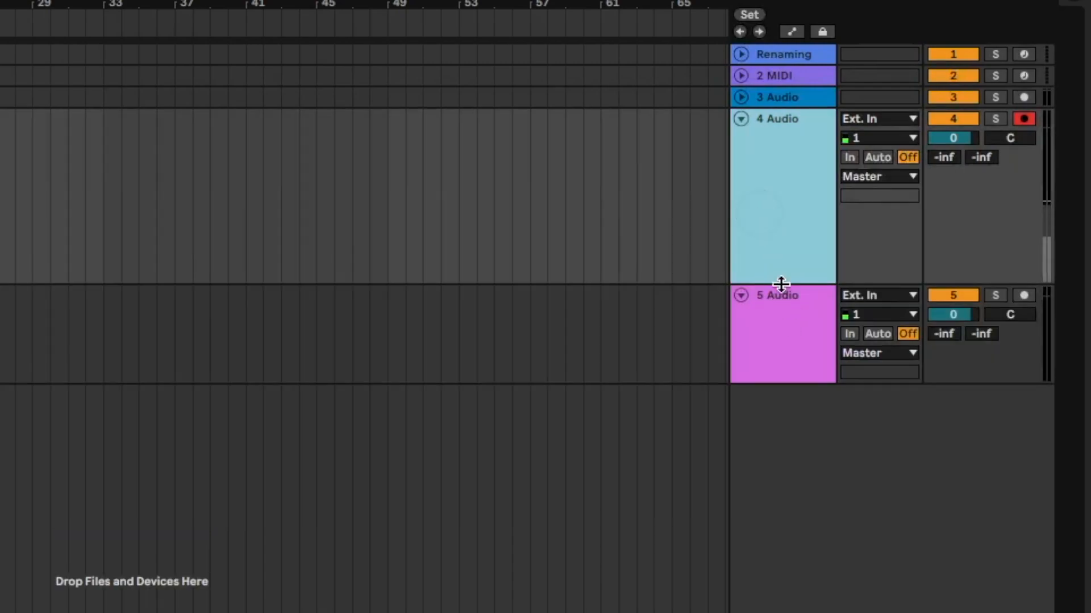
left_click(785, 328)
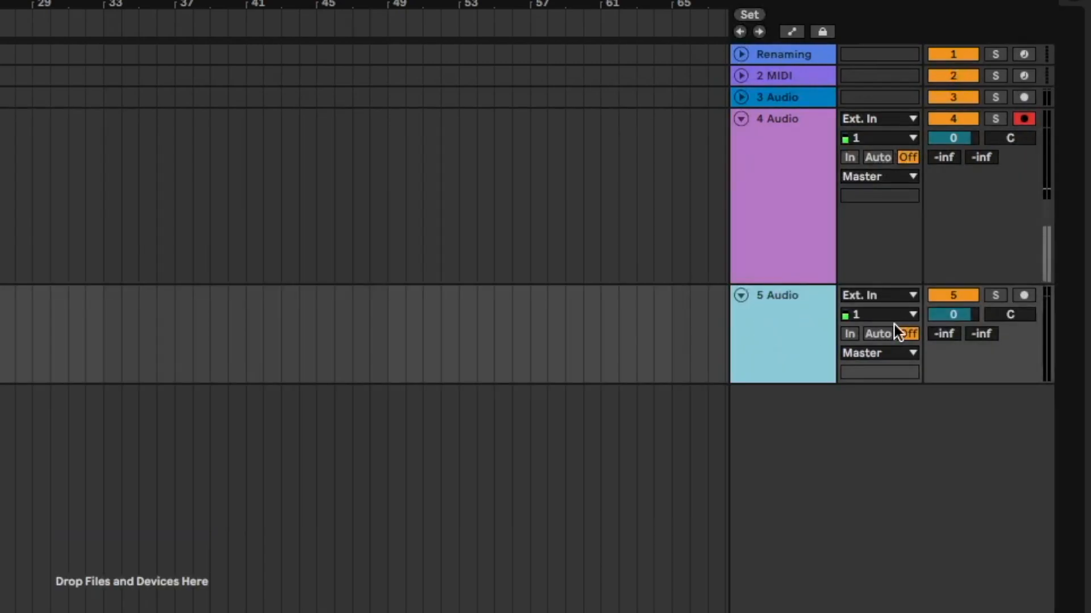
Route the 4 Audio track's output to 5-Audio and record into the arrangement with 5 Audio armed
left_click(894, 352)
left_click(867, 181)
left_click(866, 177)
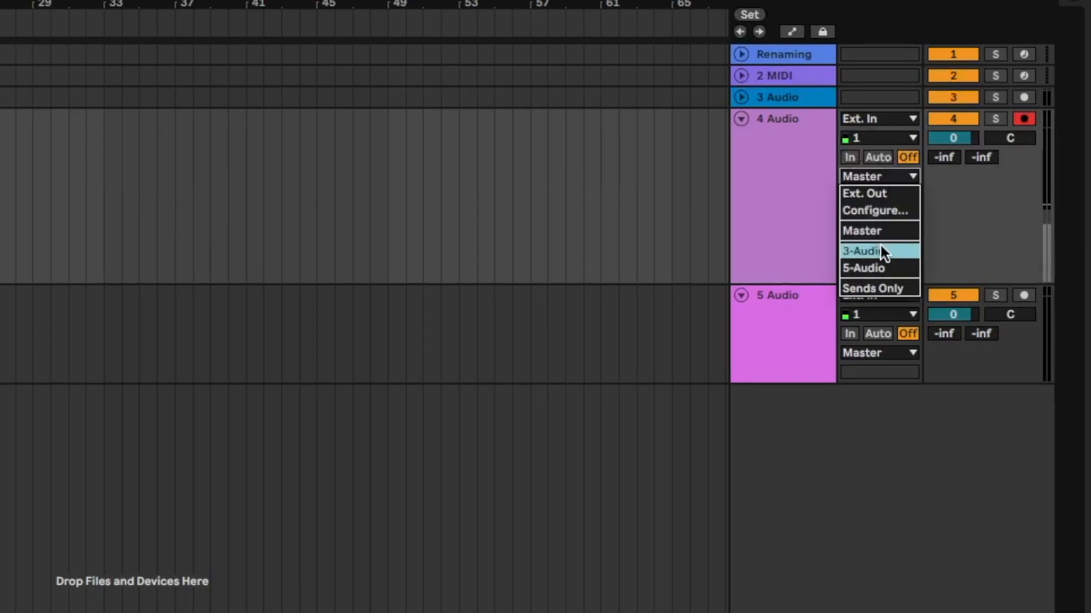
left_click(875, 265)
left_click(1036, 254)
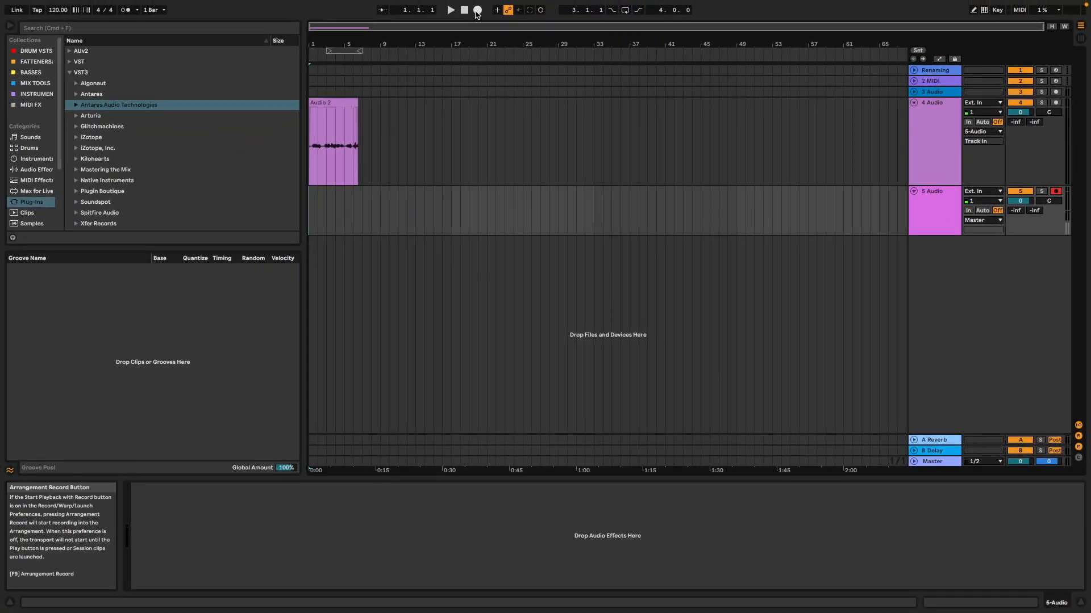
left_click(477, 12)
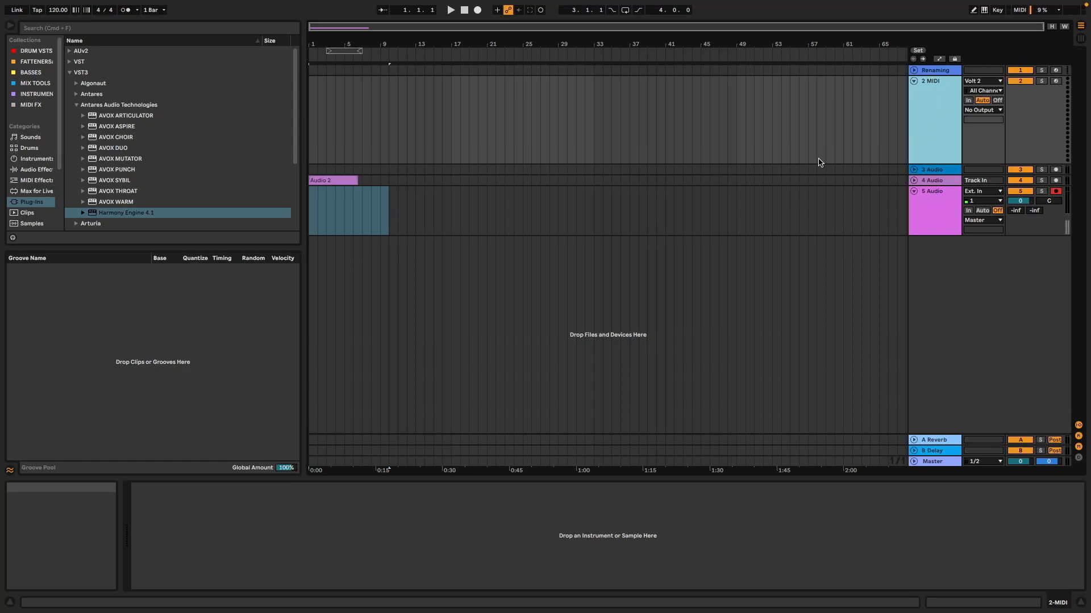
Open the Harmony Engine plug-in window on the 5 Audio track and move it over the arrangement
left_click(935, 200)
left_click(936, 152)
left_click(941, 230)
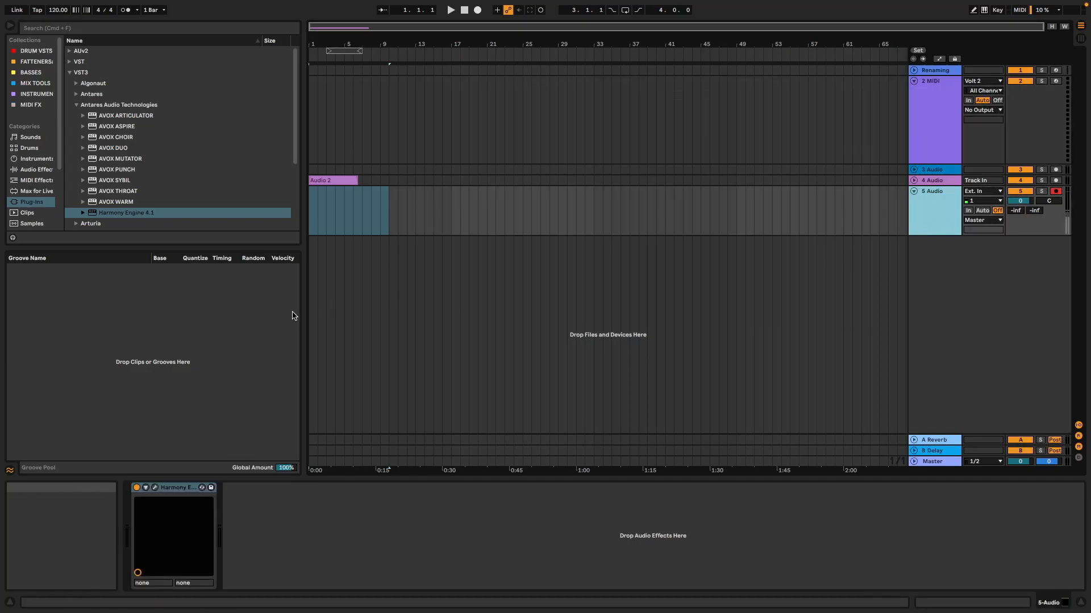
left_click(155, 489)
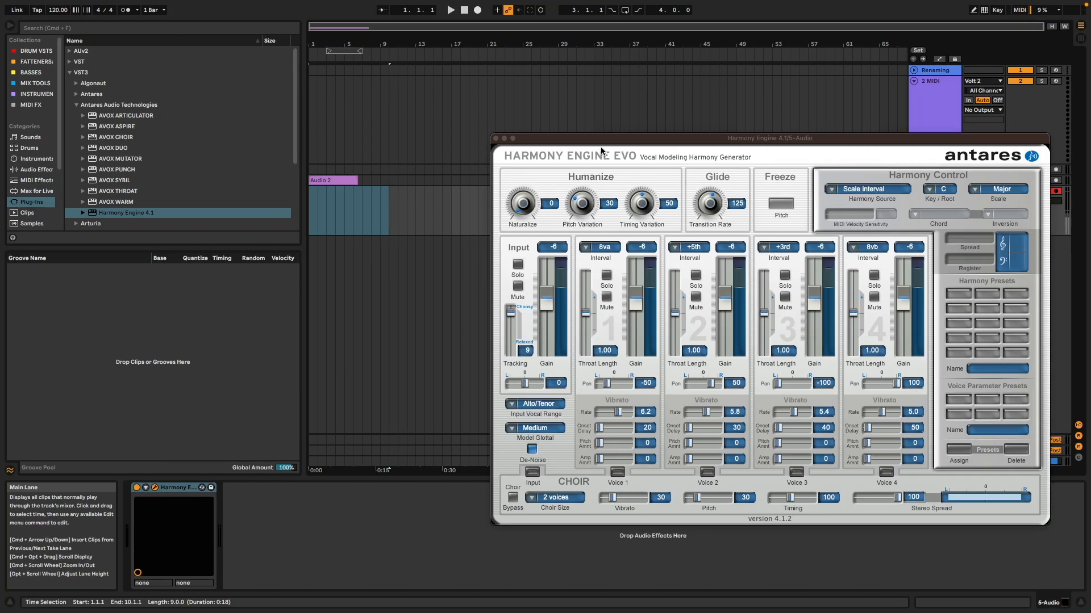
left_click_drag(600, 139, 362, 31)
left_click_drag(531, 29, 490, 71)
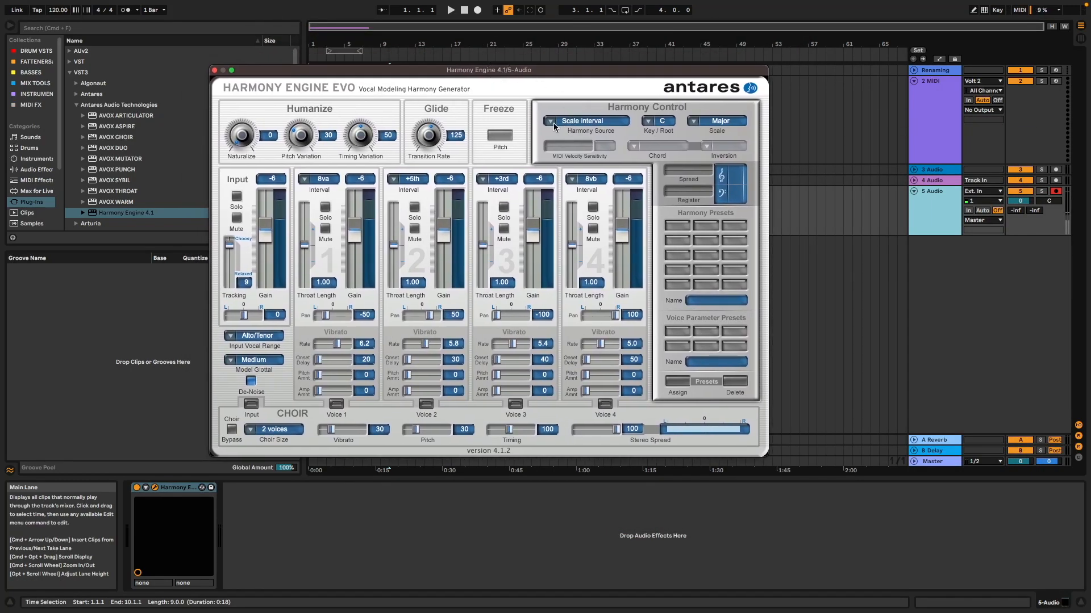
Set the Harmony Engine's Harmony Source to Chord via MIDI and close the plug-in window
left_click(549, 122)
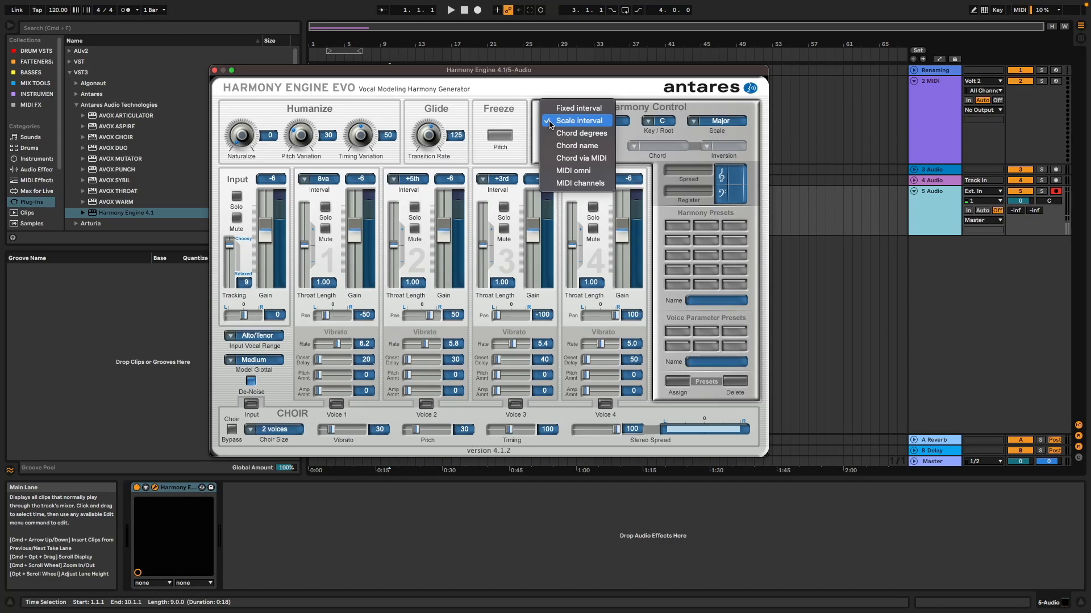
left_click(595, 159)
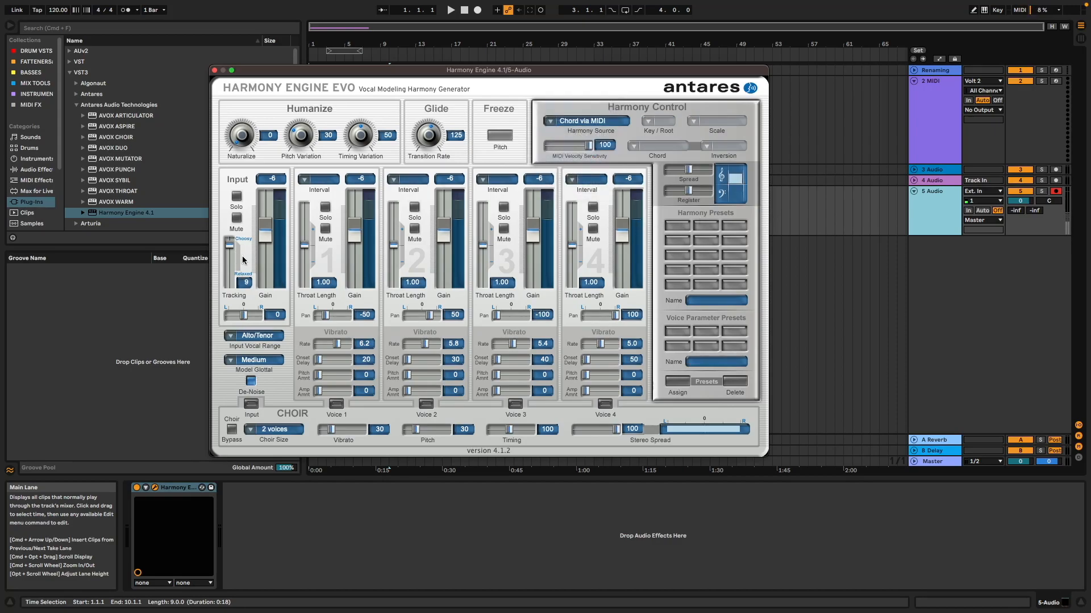
left_click(214, 71)
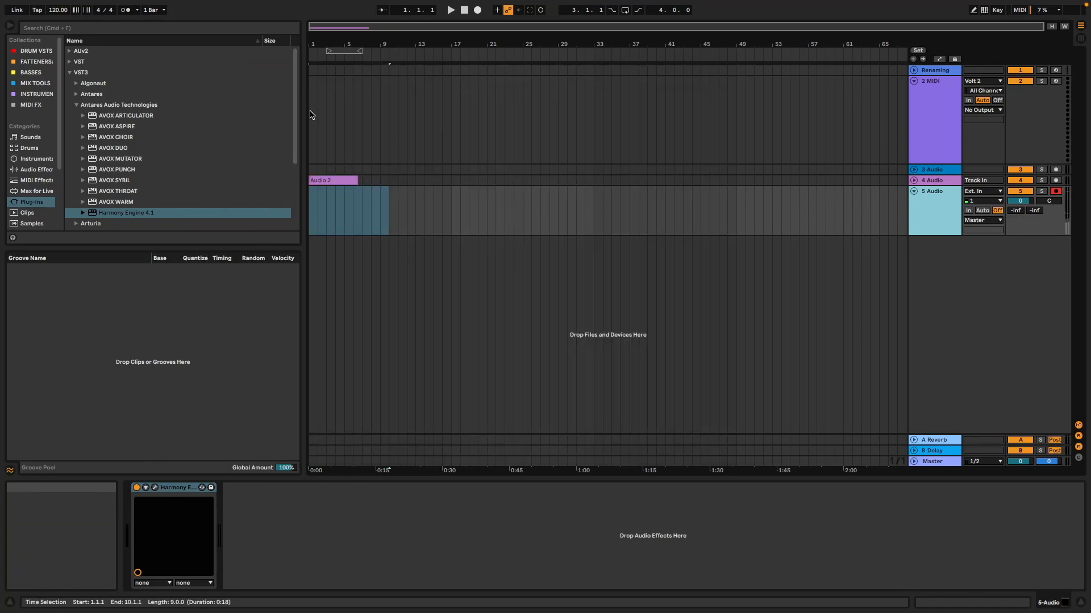
Create a six-bar clip at the start of 2 MIDI with four held notes from C3 to A#3, and hide the clip editor
left_click_drag(310, 115, 343, 116)
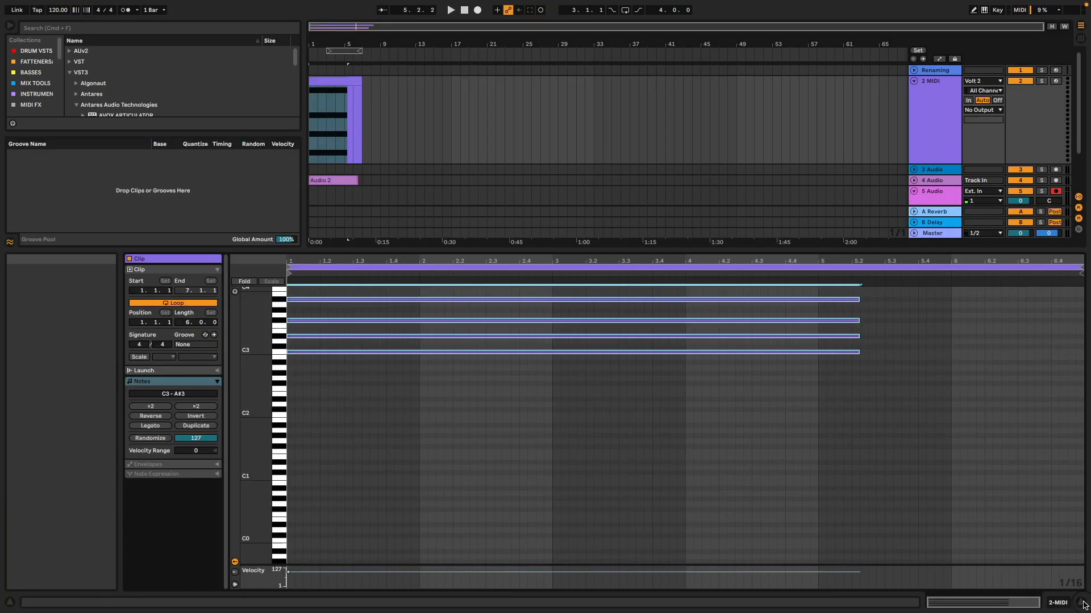
left_click(1082, 604)
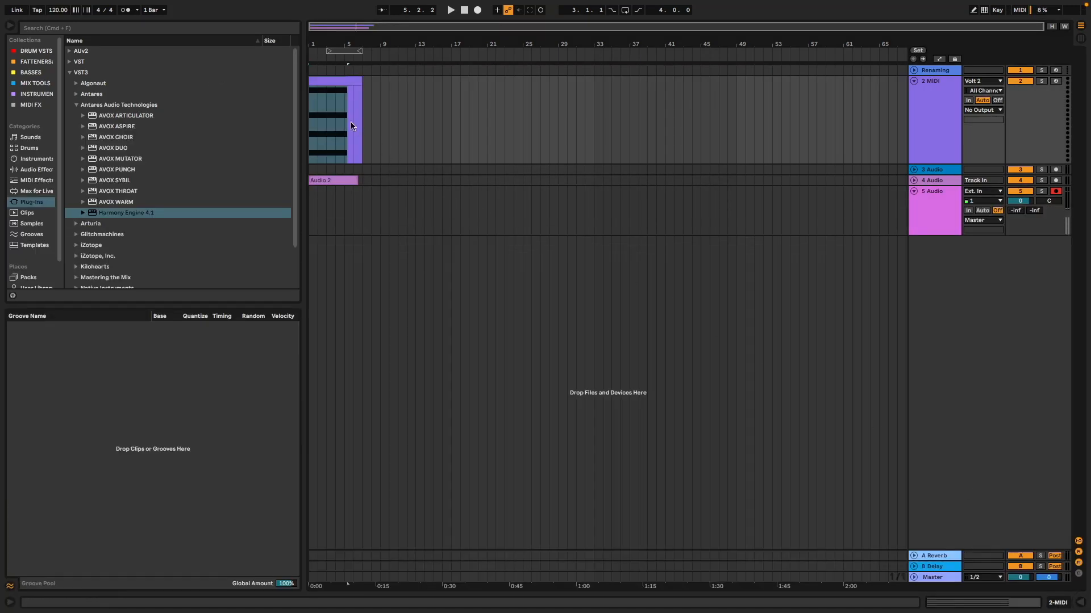
left_click(359, 130)
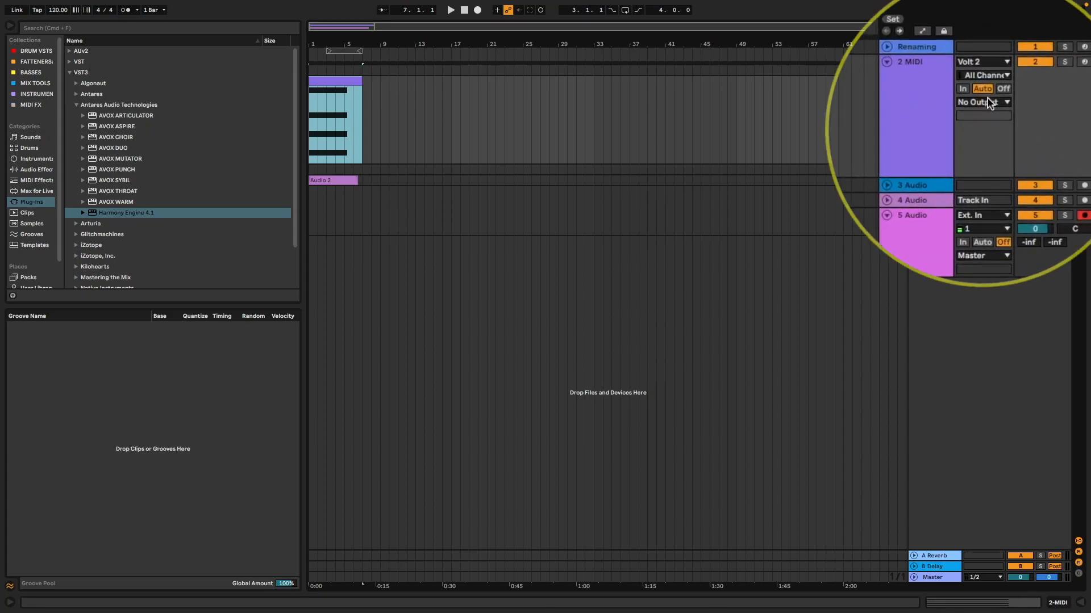
Route the 2 MIDI track's output to 5-Audio, keeping 1-Harmony Engine 4.1 as the destination channel
left_click(968, 106)
left_click(977, 142)
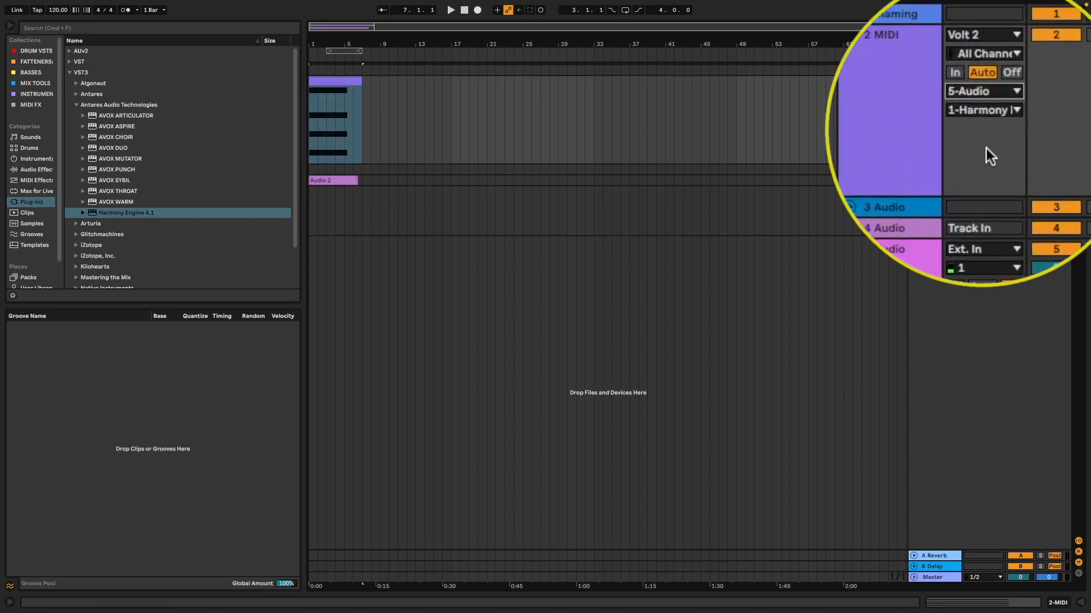
left_click(1014, 111)
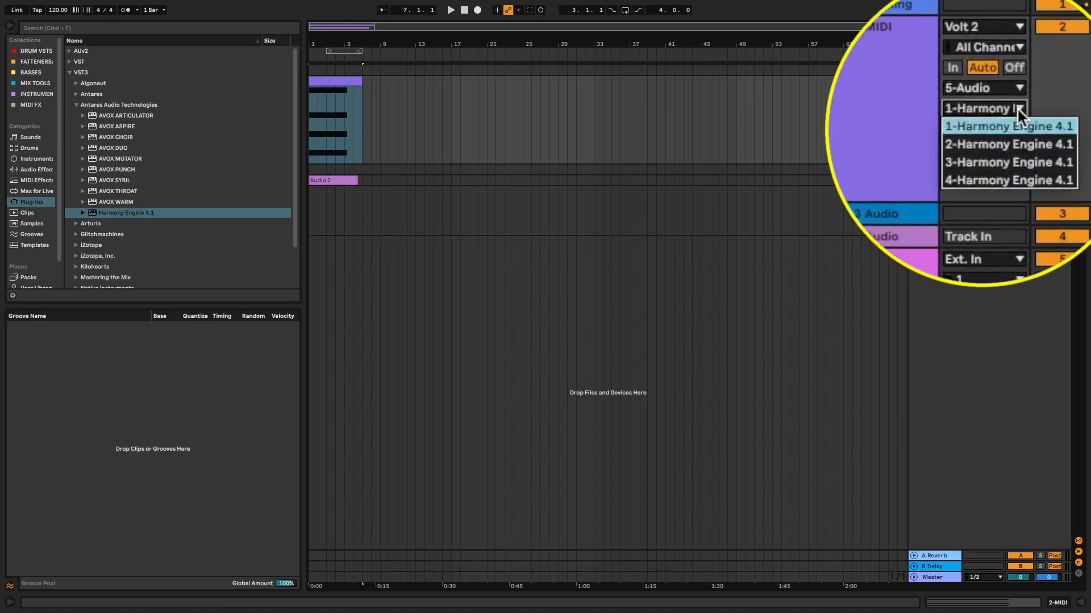
left_click(1019, 109)
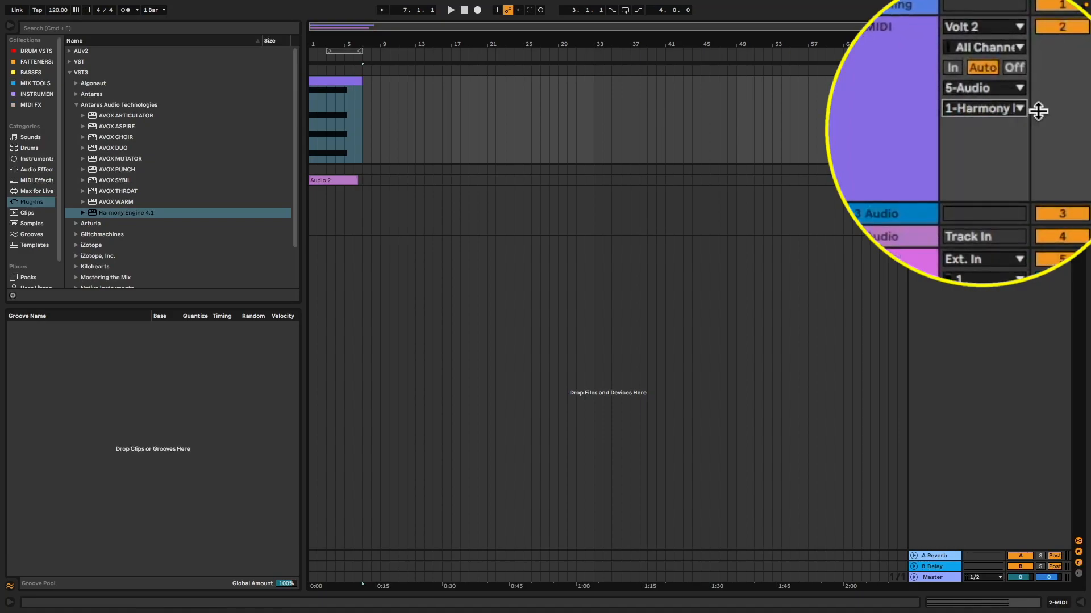
left_click(1011, 111)
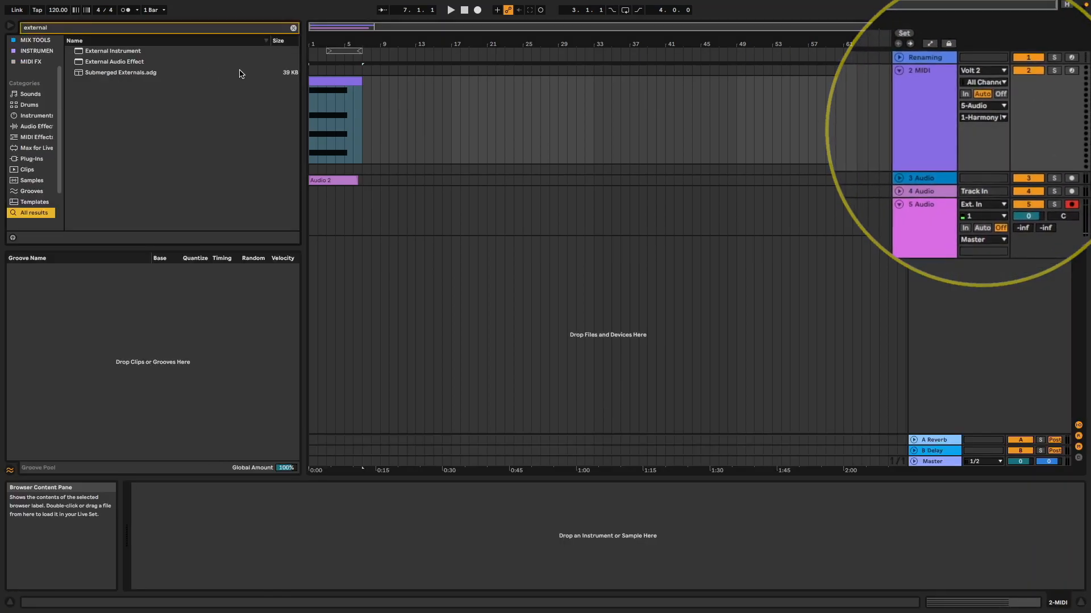
Search the browser for "external", load External Instrument onto the 2 MIDI track and set its MIDI To output to 5-Audio
double_click(113, 52)
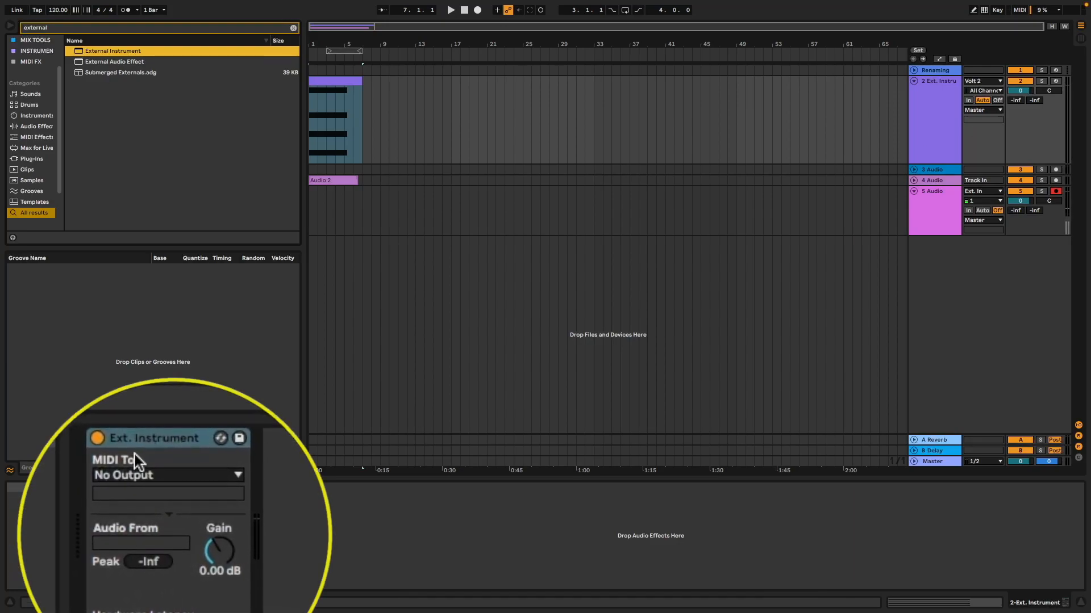
left_click(162, 469)
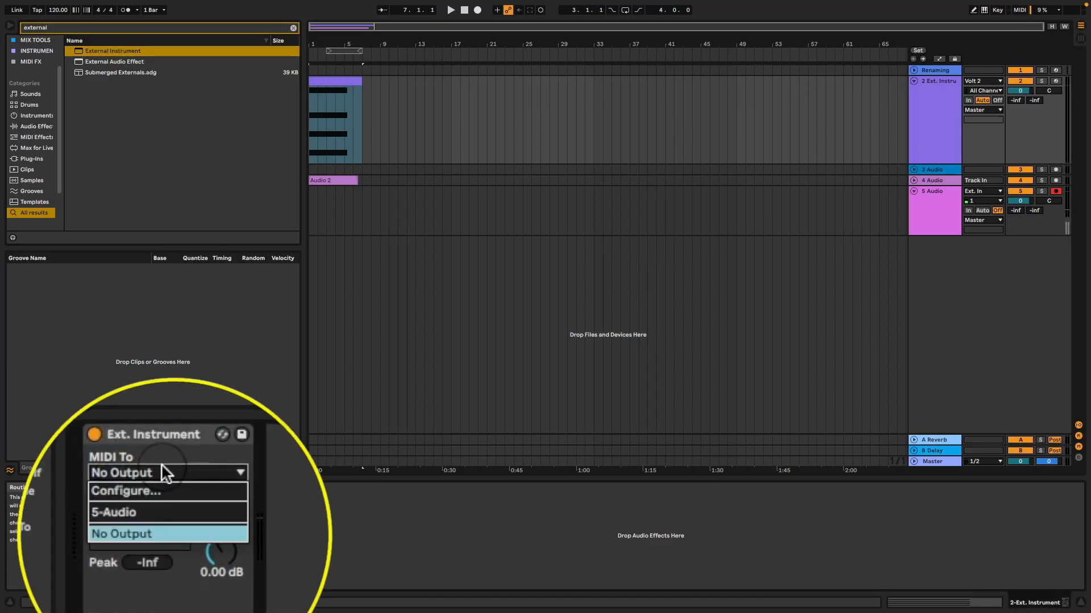
left_click(145, 512)
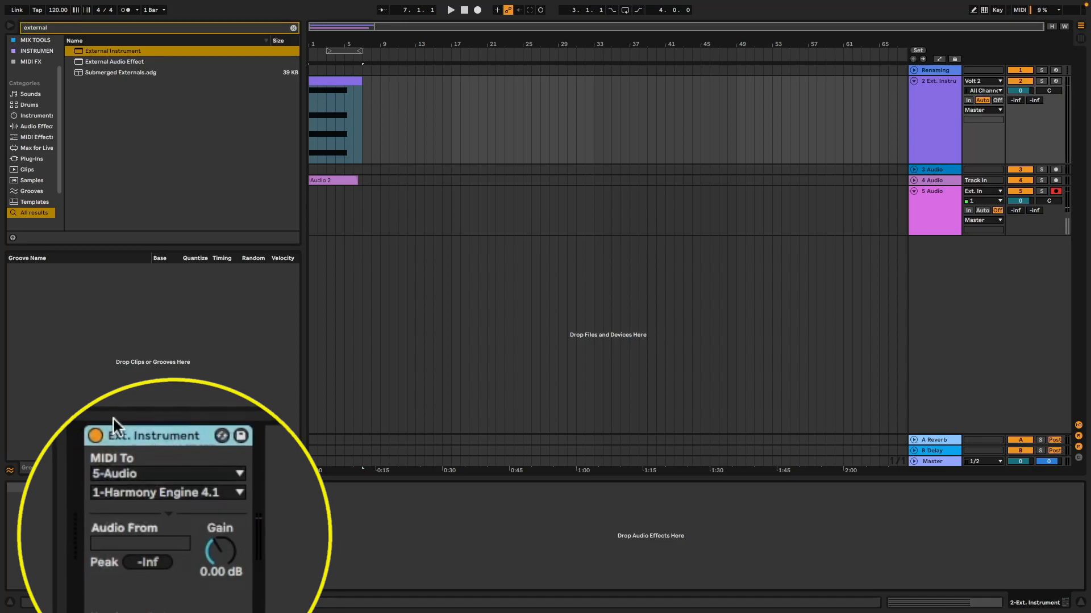
Show the Harmony Engine device on the 5 Audio track and fold all tracks in the arrangement
left_click(942, 219)
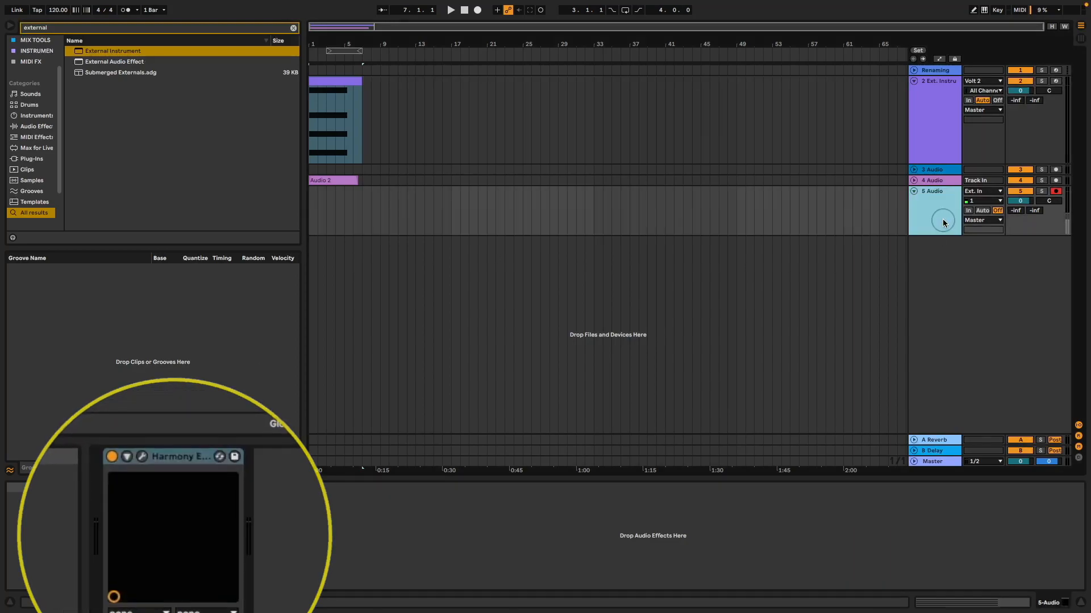
left_click(1021, 88)
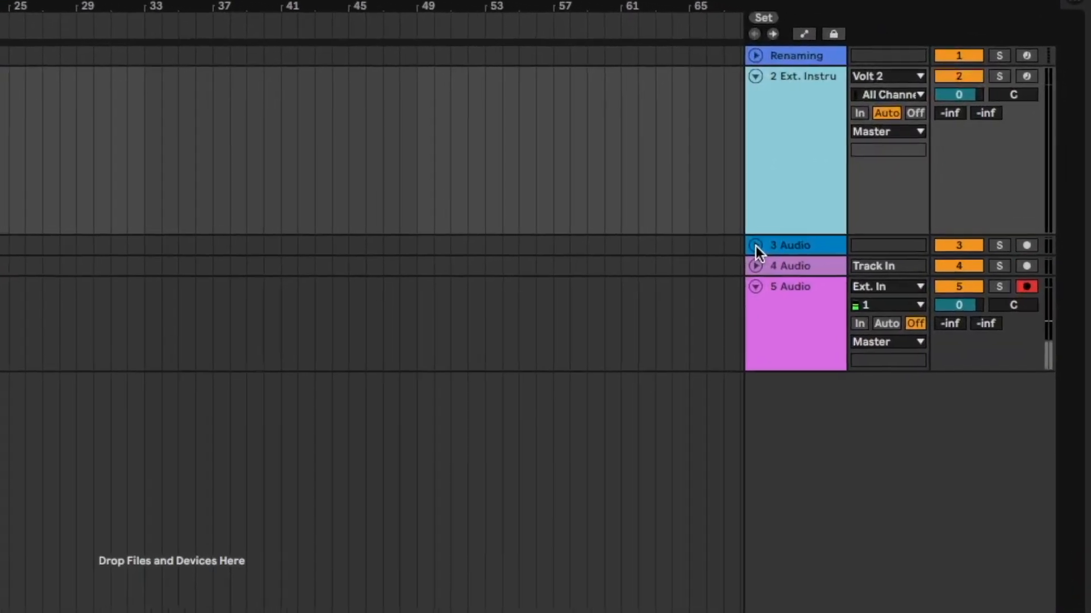
left_click(756, 246, "alt")
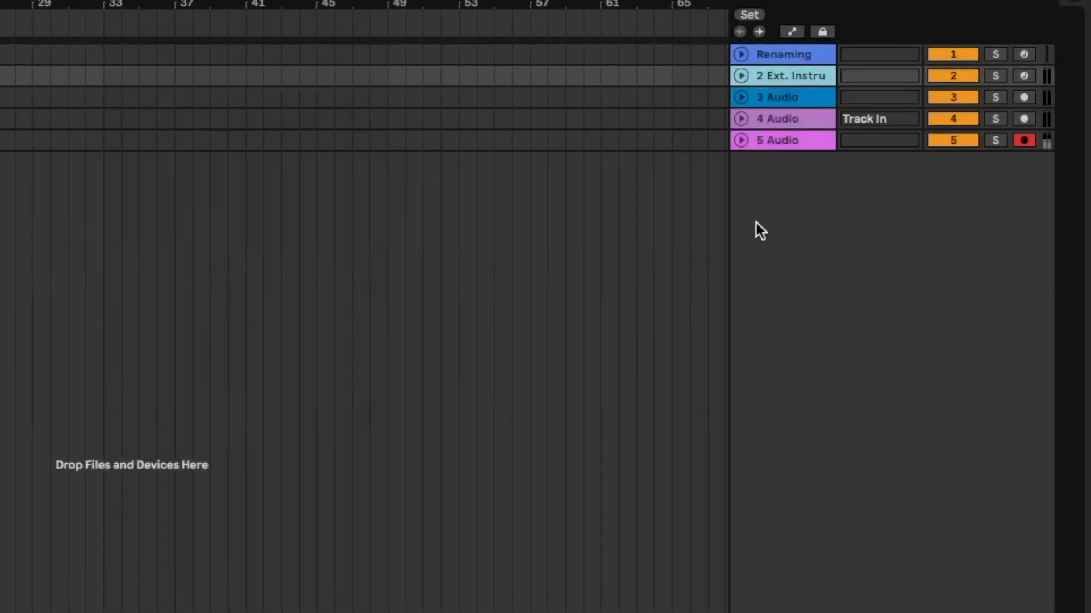
Switch the Renaming and 2 Ext. Instru track activators off and back on, and toggle those of 5 Audio and 4 Audio
left_click(957, 54)
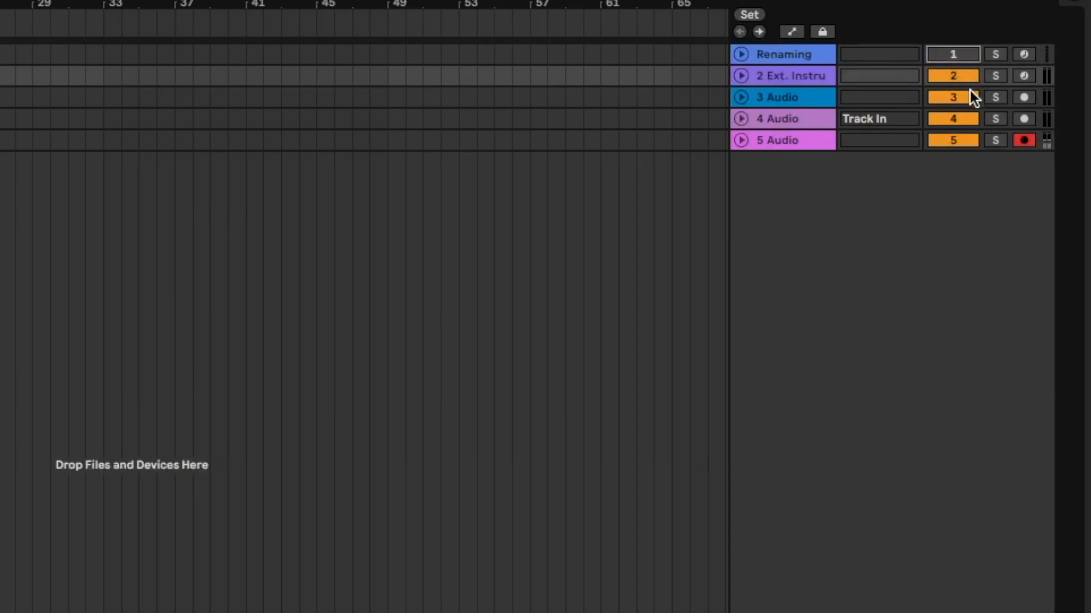
left_click(956, 77)
left_click(955, 55)
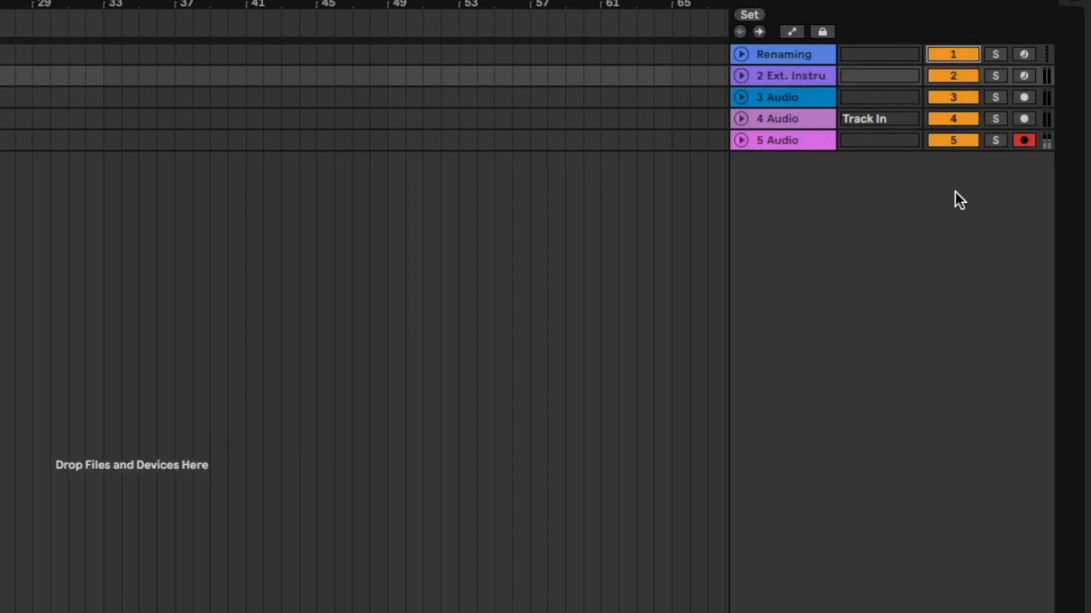
left_click(954, 138)
left_click(953, 120)
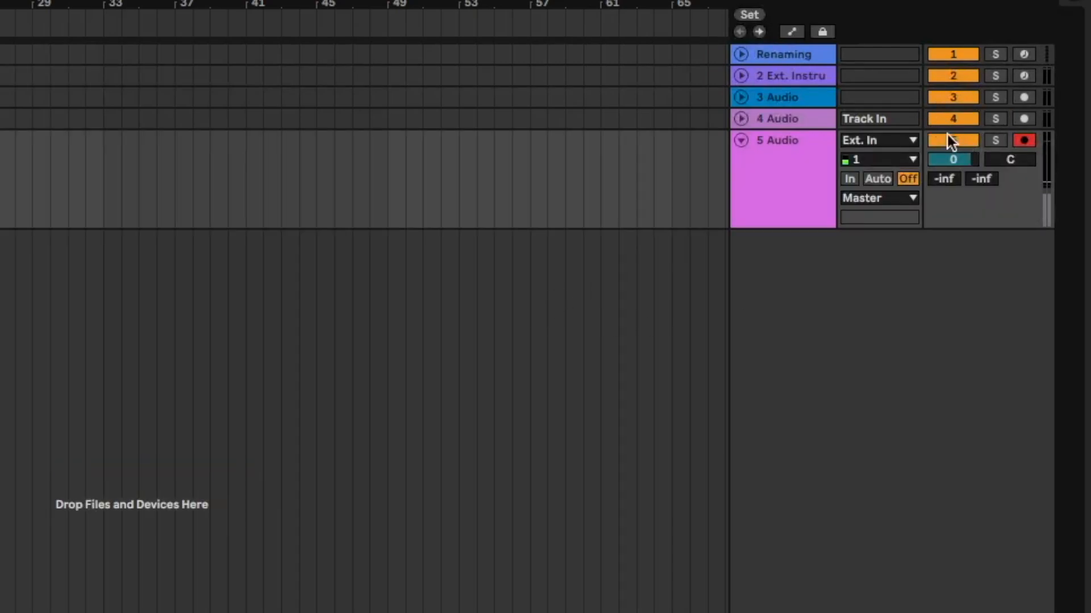
Toggle the 5 Audio track activator off and back on, select the track and show its automation
left_click(966, 141)
left_click(966, 141)
left_click(785, 175)
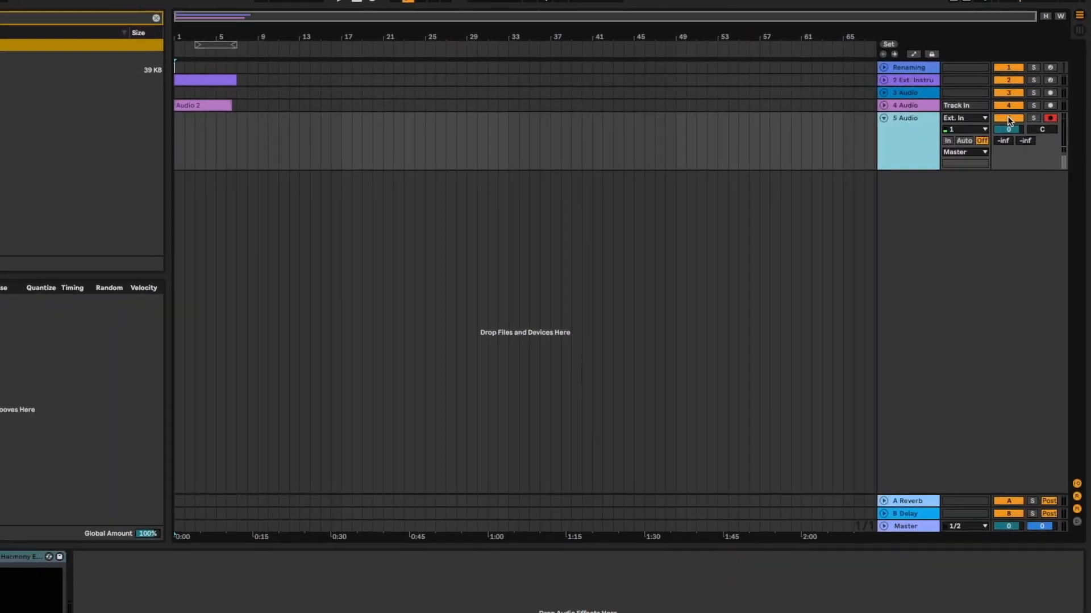
key("a")
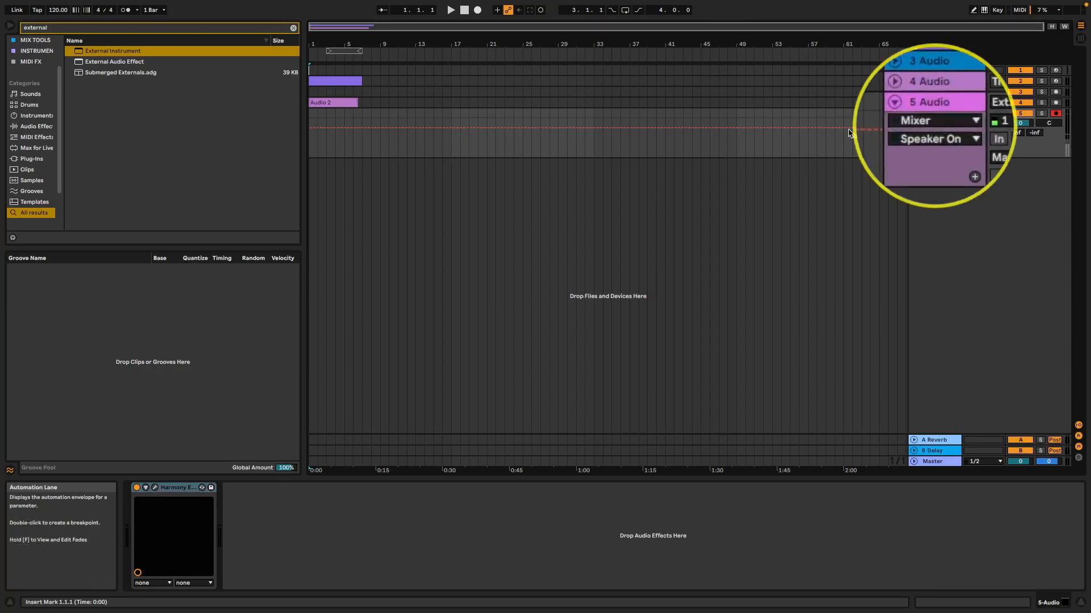
Draw a short Speaker On automation dip around bar 17 of 5 Audio, try another from bar 20, and undo the last two edits
left_click(456, 136)
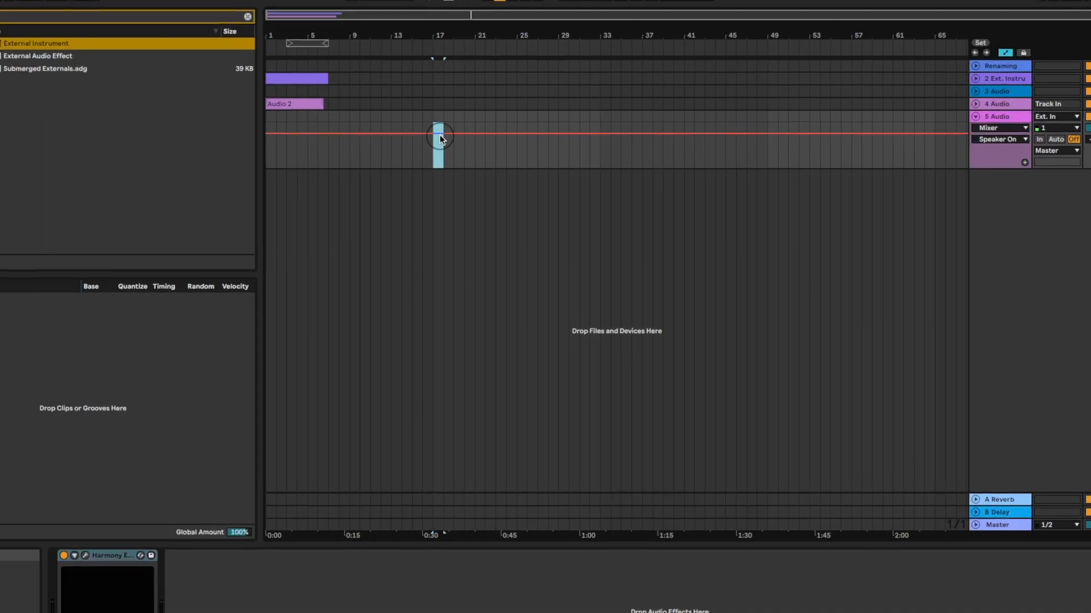
left_click_drag(439, 135, 440, 158)
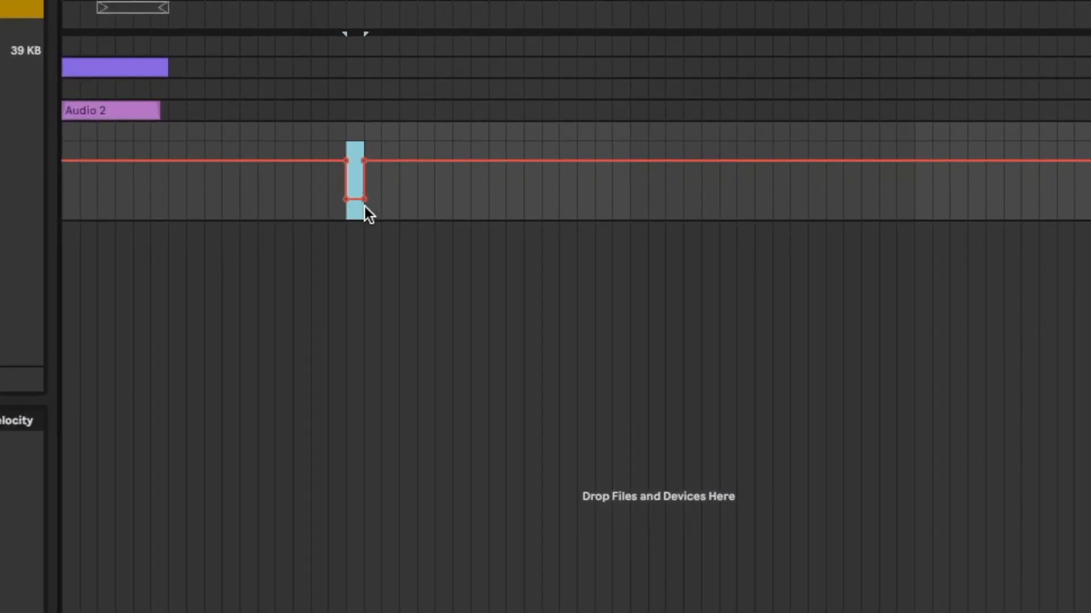
left_click_drag(399, 162, 427, 196)
key("super+z")
key("super+z")
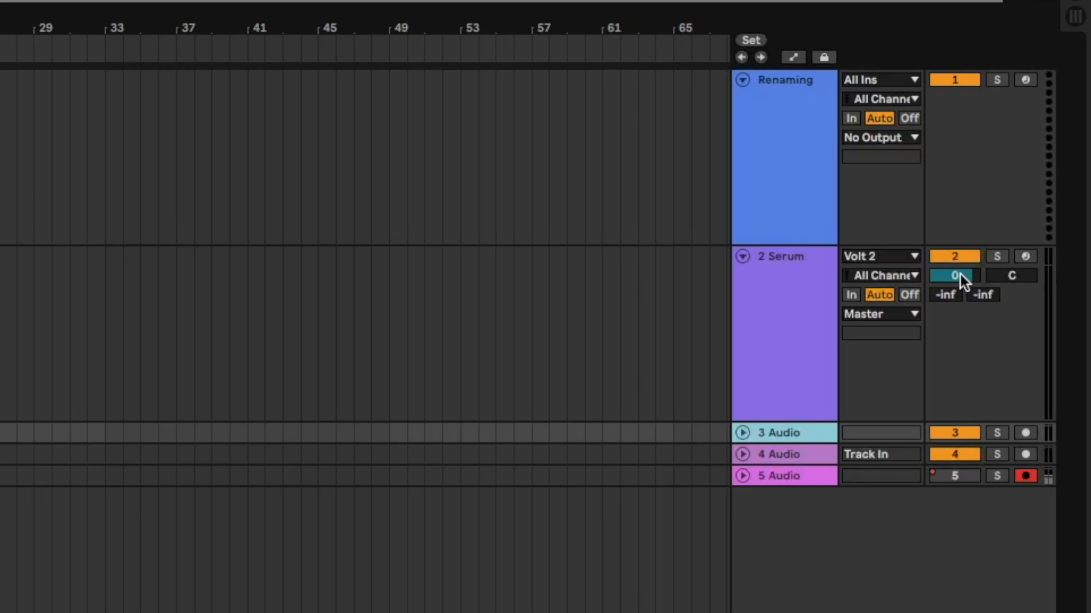
Set the 2 Serum track's volume to -10 dB and unfold all tracks in the arrangement
left_click(954, 276)
mouse_move(960, 279)
left_mouse_down()
mouse_move(959, 289)
mouse_move(961, 274)
left_mouse_up()
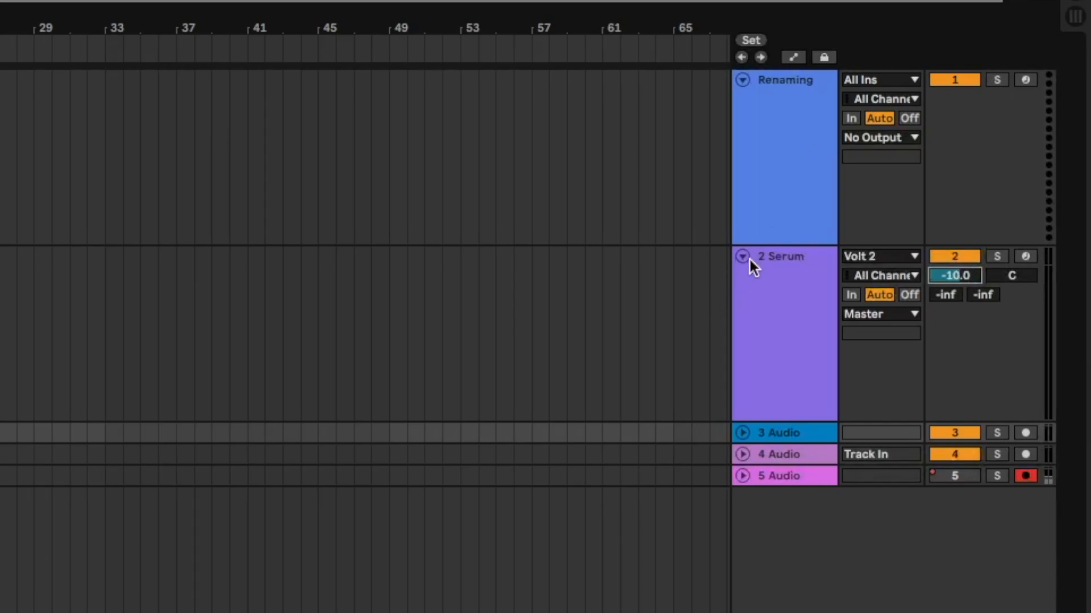
left_click(741, 433, "alt")
scroll(793, 506, "down", 3)
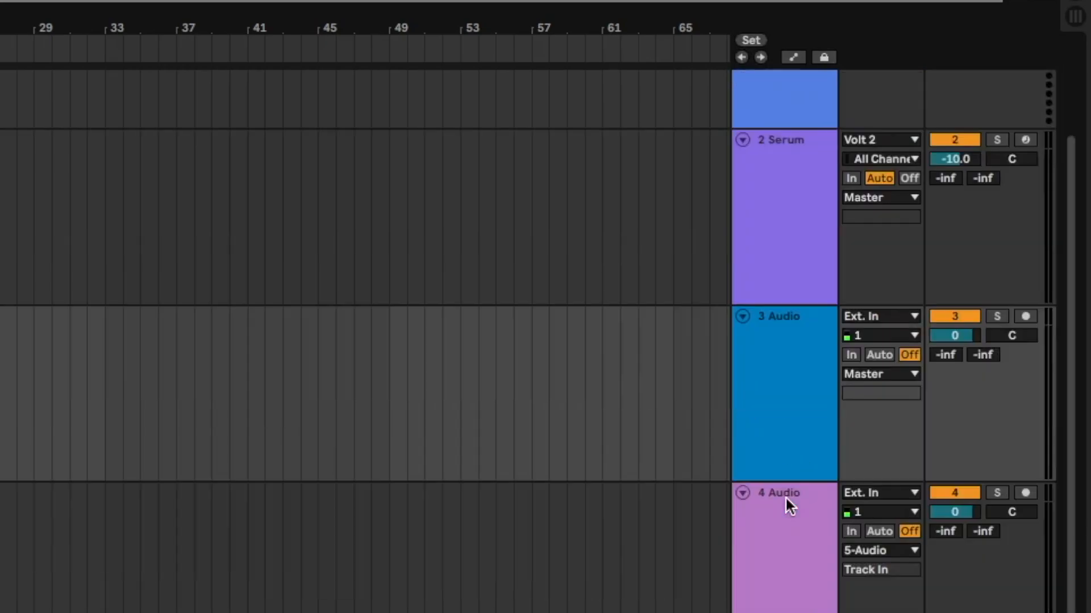
scroll(768, 573, "up", 3)
Select only the Renaming track, load the Serum plug-in onto it and close the plug-in window
left_click(790, 149, "shift")
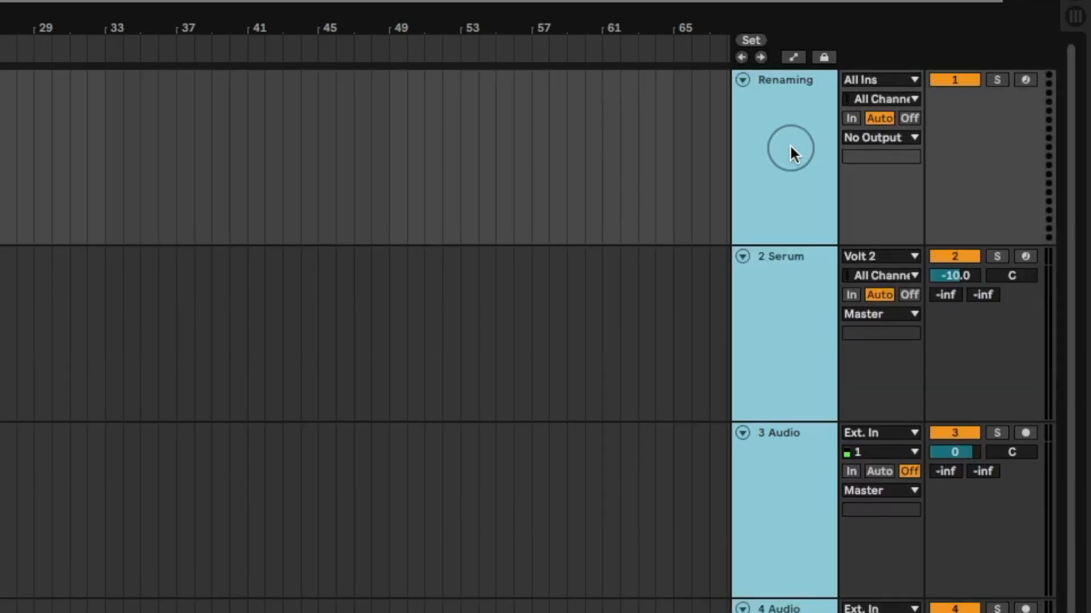
left_click(797, 128)
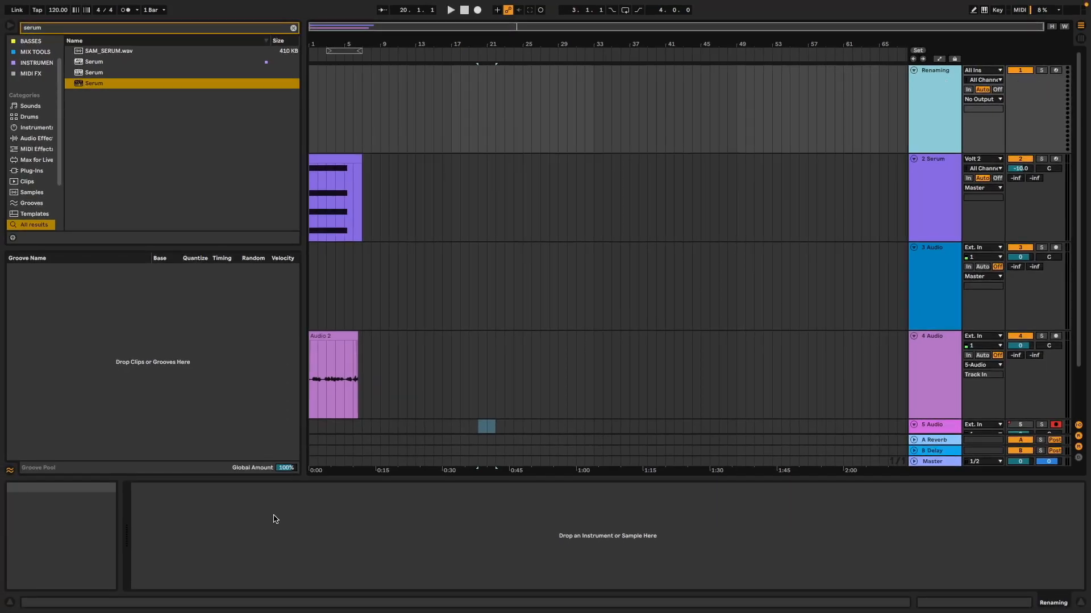
double_click(77, 85)
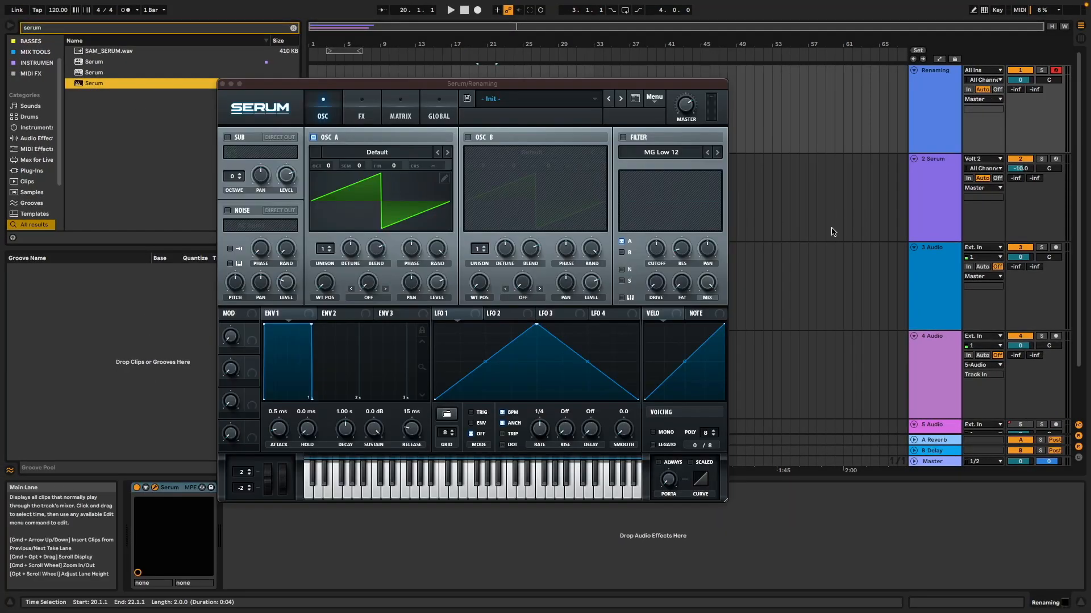
left_click(222, 84)
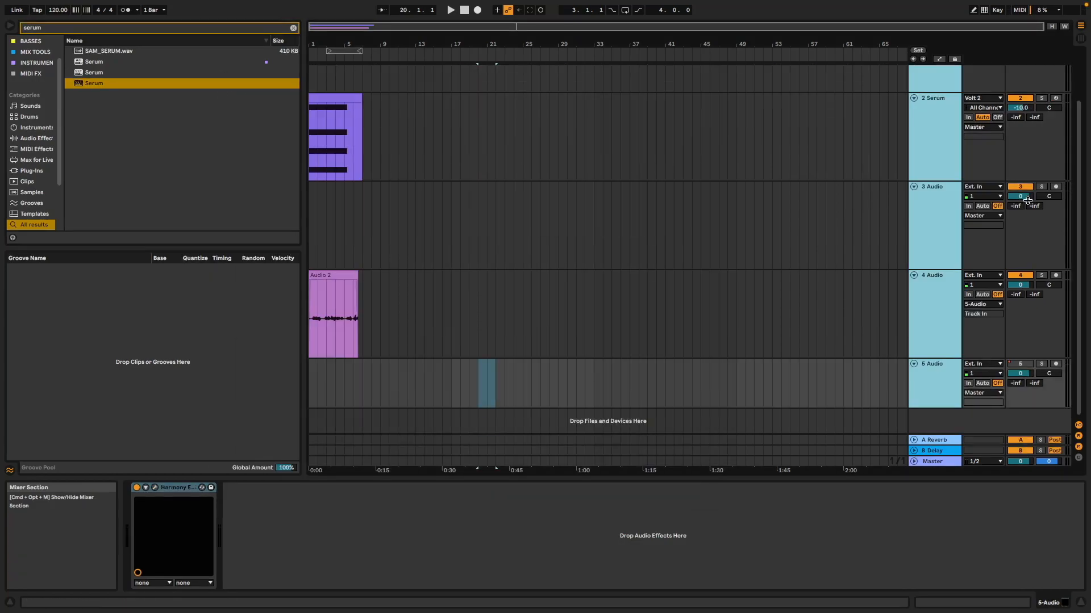
With all tracks selected, set the Renaming track's volume to -10 dB so the other tracks' volumes change along with it
scroll(1013, 162, "up", 3)
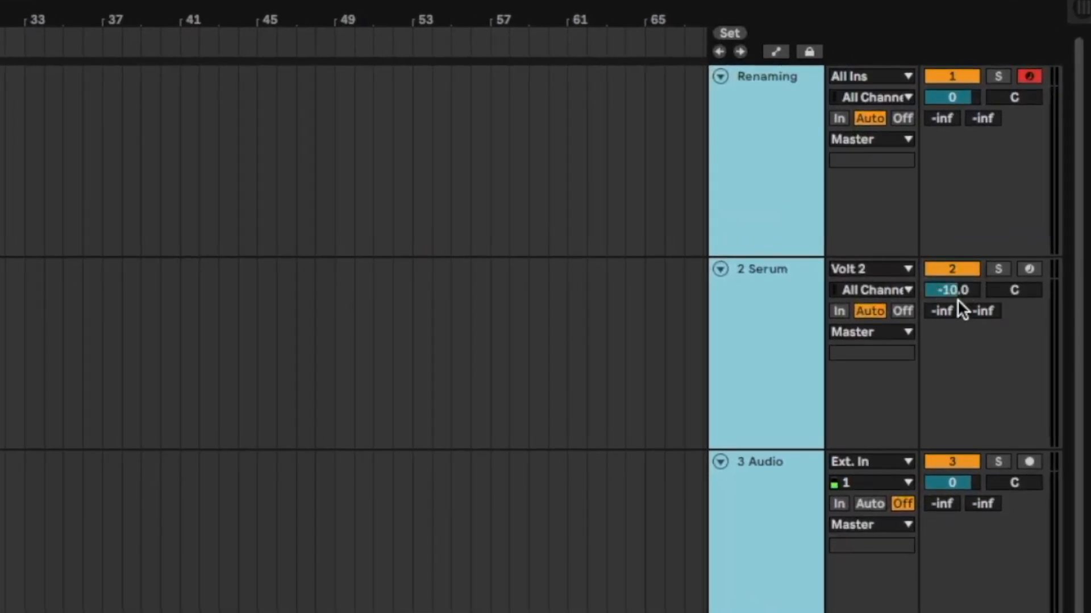
left_click(950, 97)
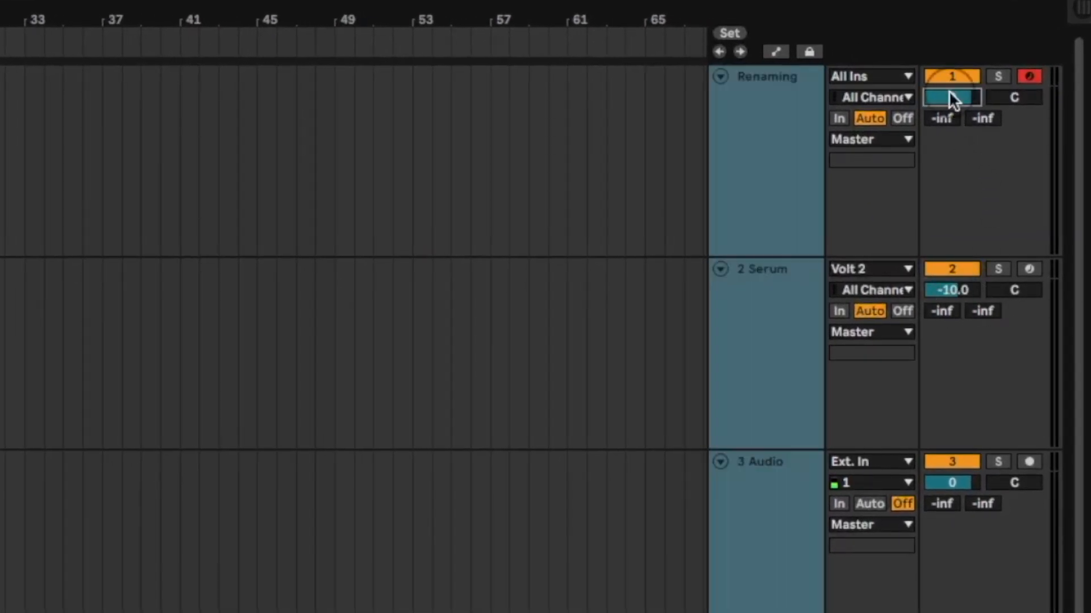
type("-10")
key("Return")
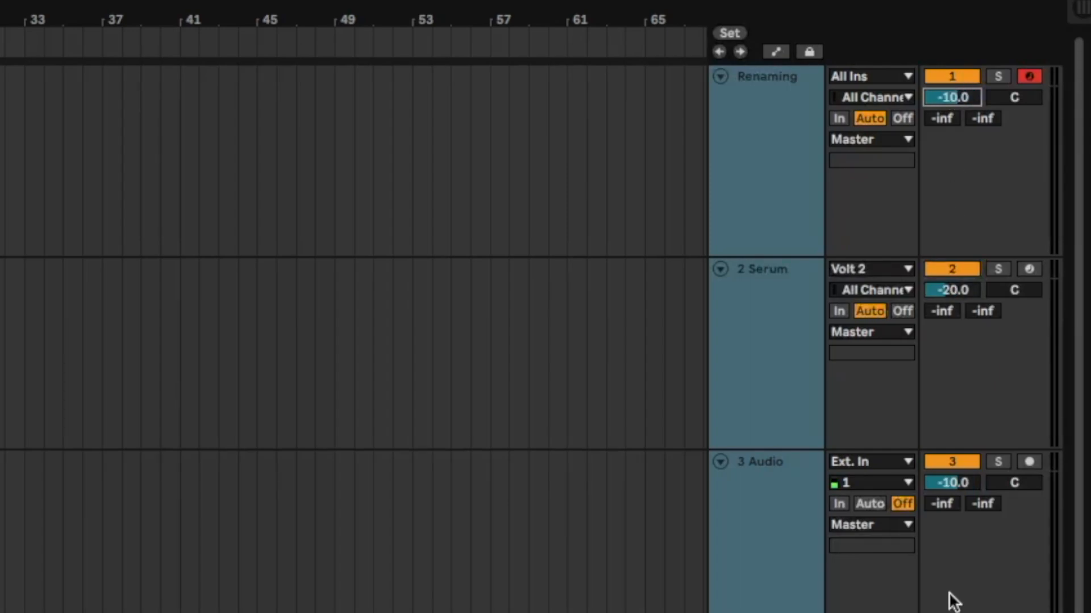
scroll(949, 540, "down", 2)
scroll(838, 433, "up", 2)
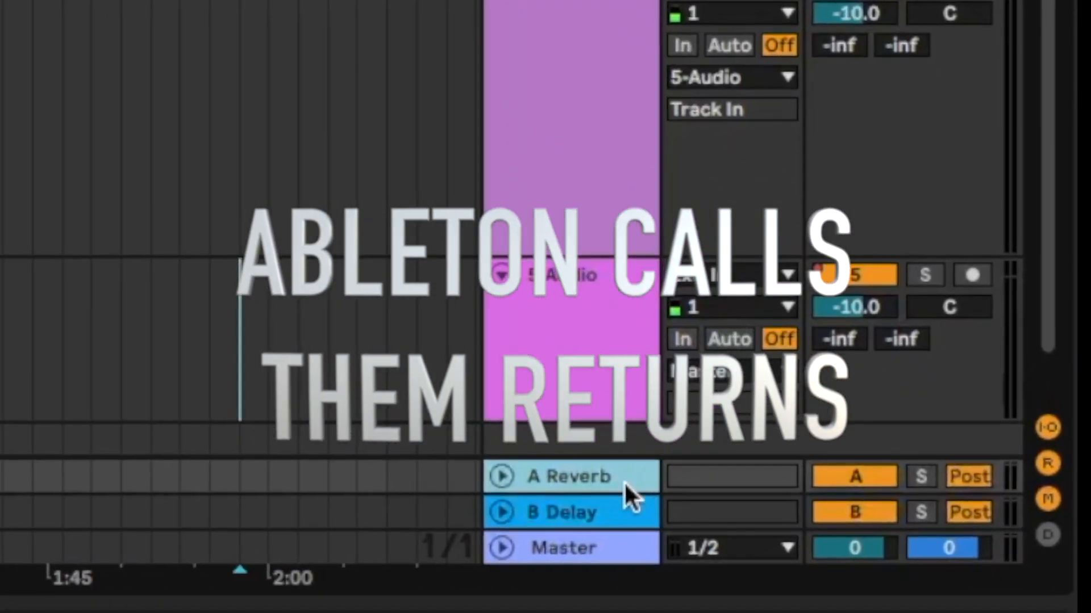
Try raising the 2 Serum track's A-Reverb send to -3.7 dB and turning up its B-Delay send
left_click(801, 536)
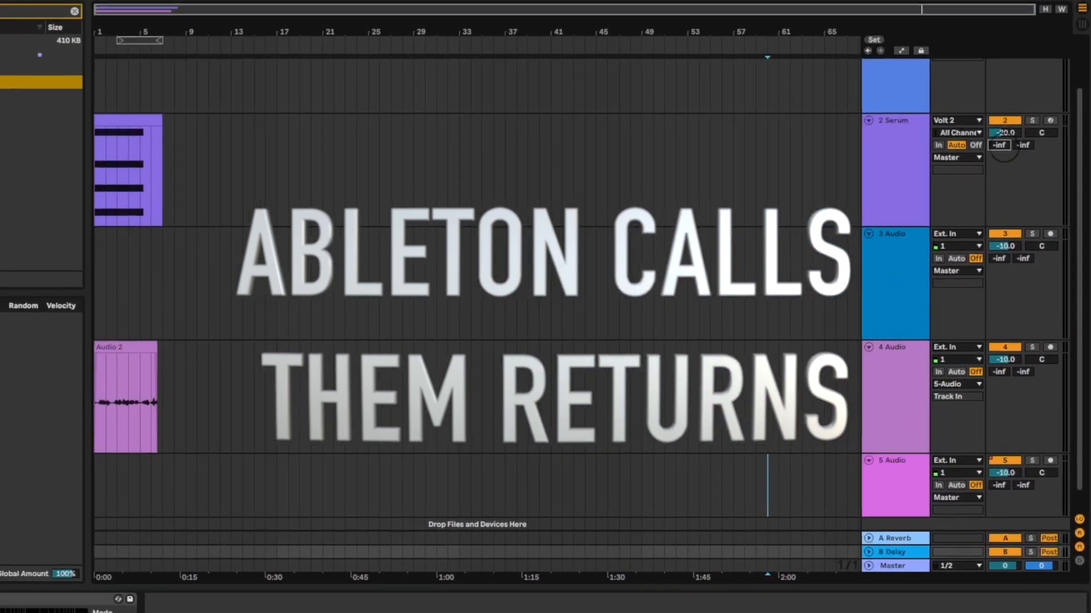
left_click_drag(1005, 149, 1004, 93)
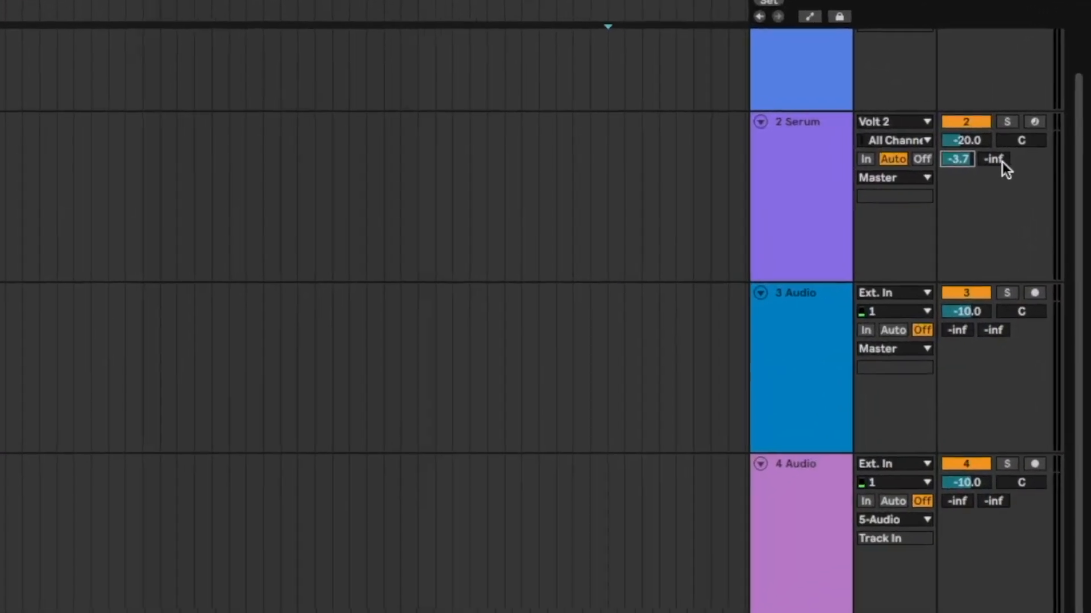
left_click(1029, 148)
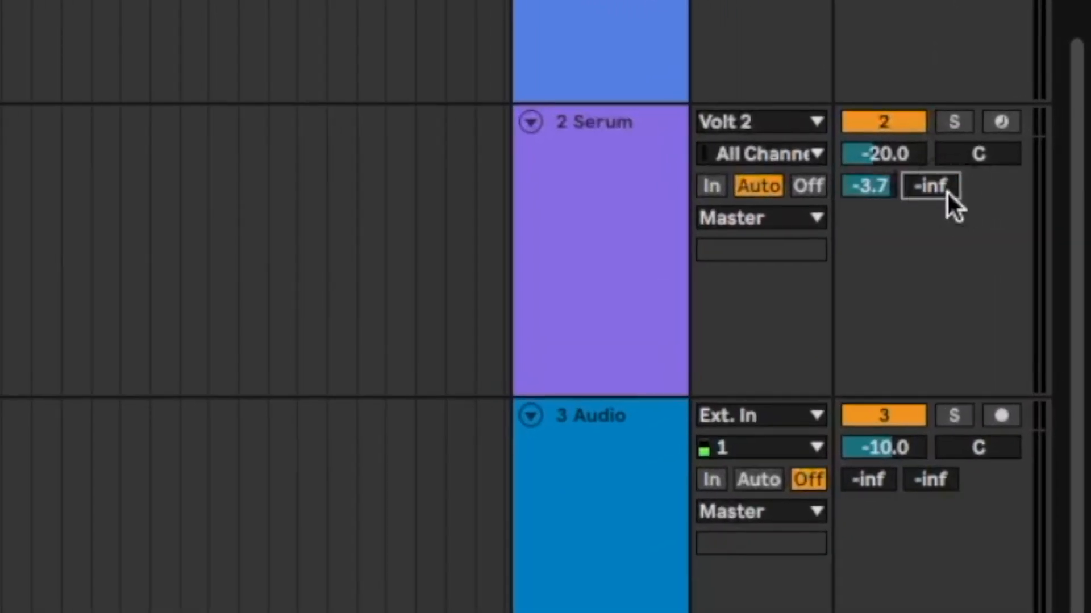
left_click_drag(946, 189, 946, 153)
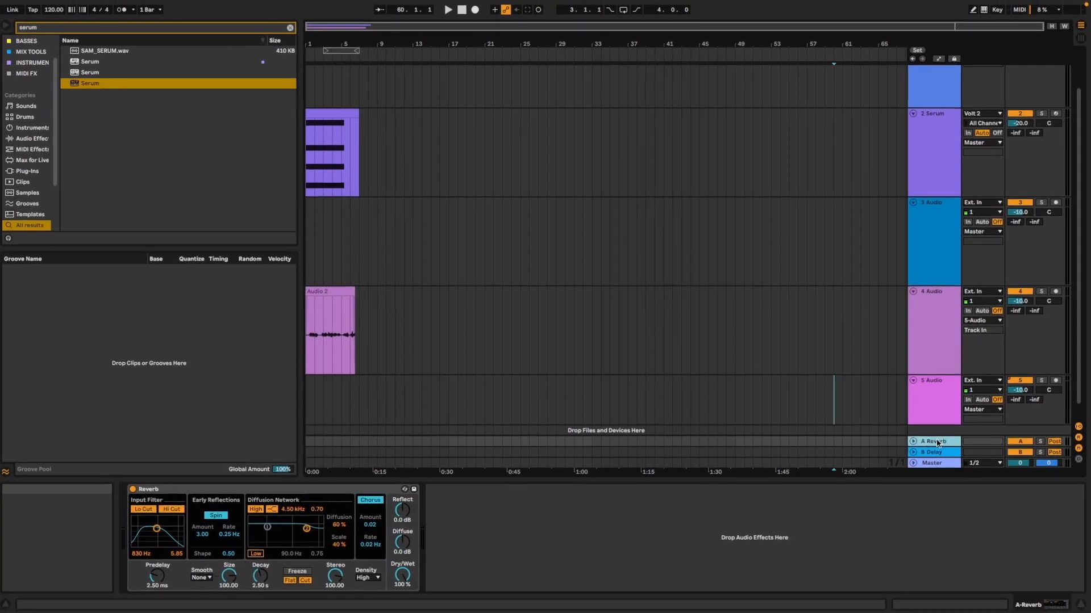
Show the devices on the B Delay and A Reverb return tracks
left_click(934, 455)
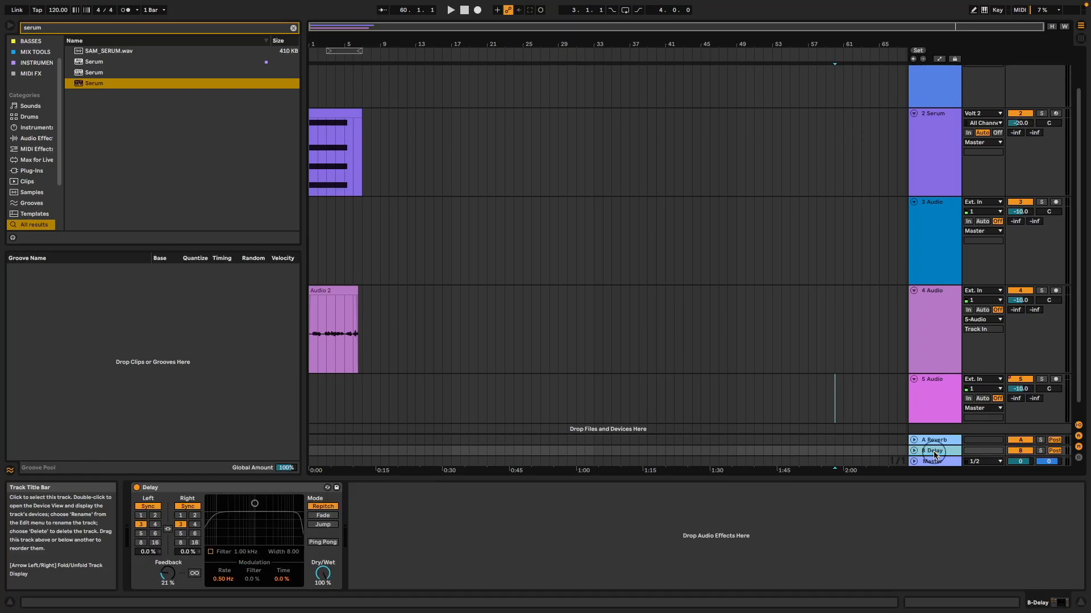
left_click(935, 441)
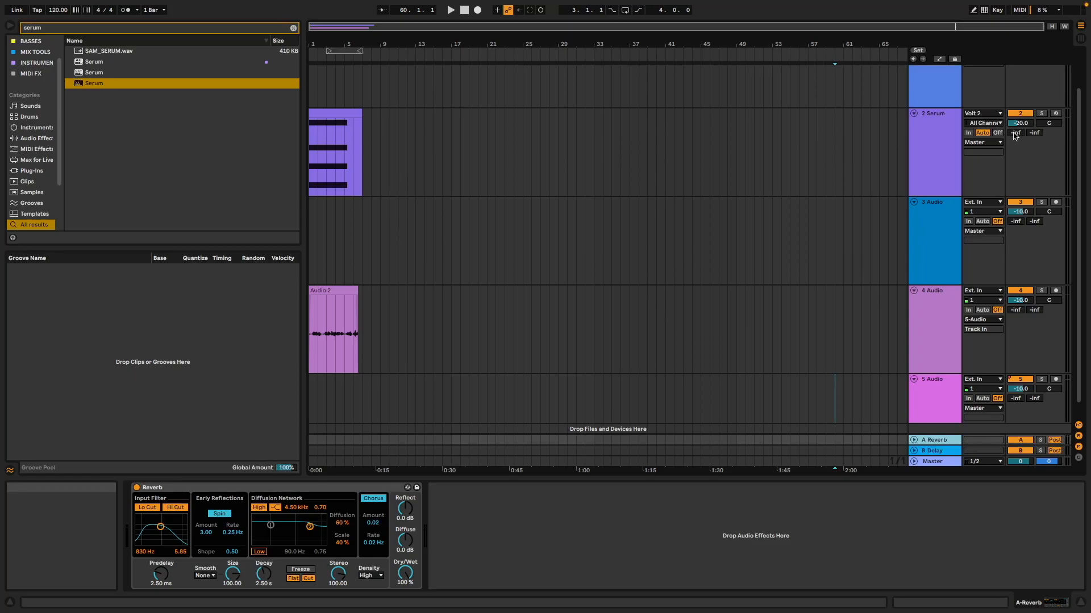
Shorten the MIDI clip on 2 Serum so it ends at 1.3, and play it back
left_click(325, 106)
left_click(323, 114)
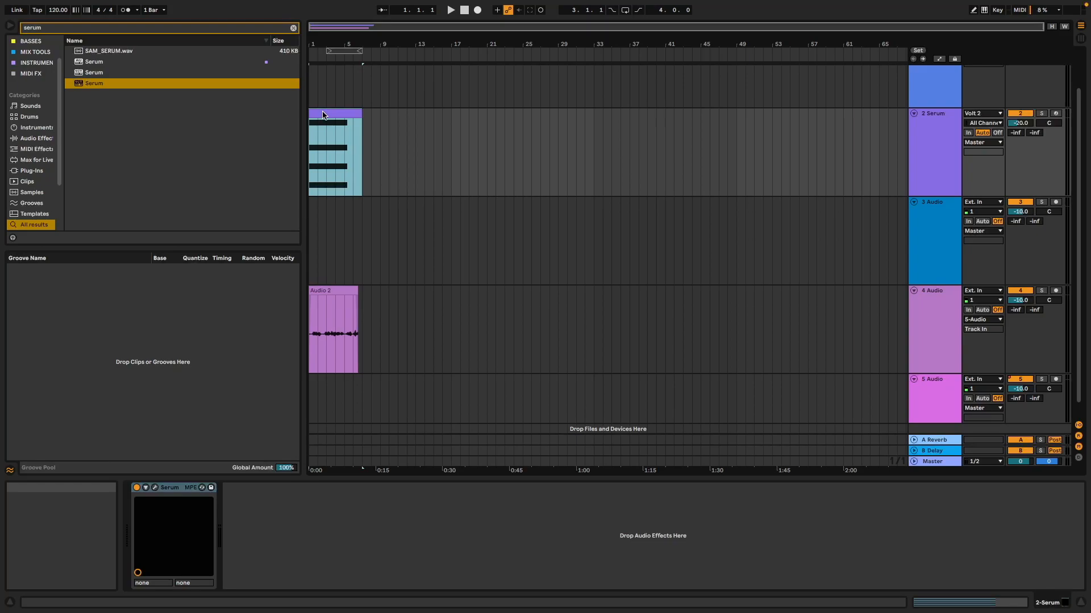
scroll(322, 116, "up", 5)
key("space")
key("space")
left_click(493, 115)
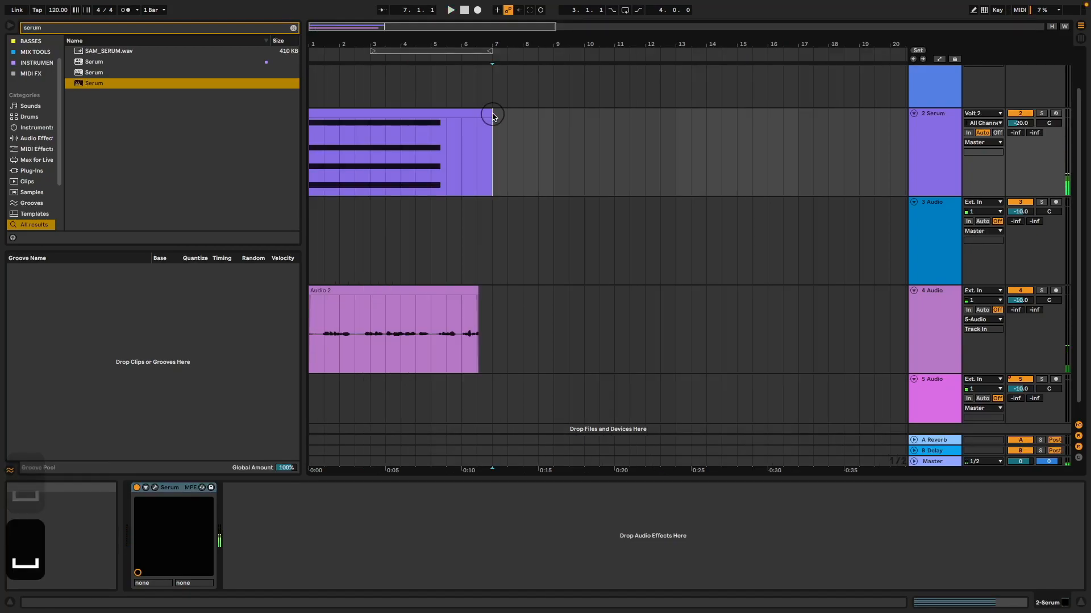
left_click_drag(493, 115, 324, 116)
key("space")
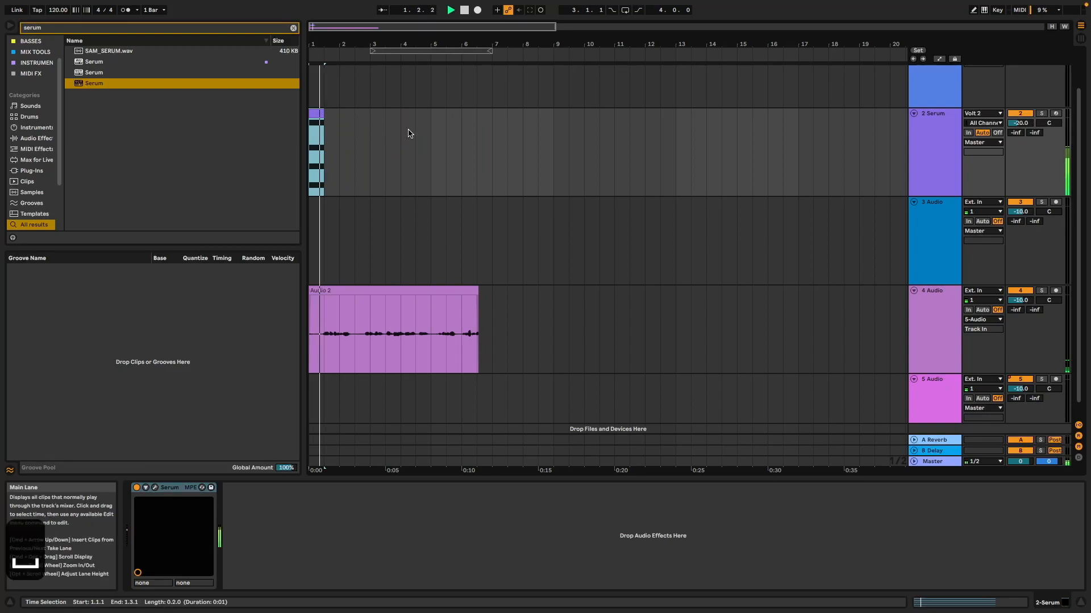
Audition the 2 Serum clip with its A-Reverb send at 0 dB and again at -24.8 dB
left_click(1017, 135)
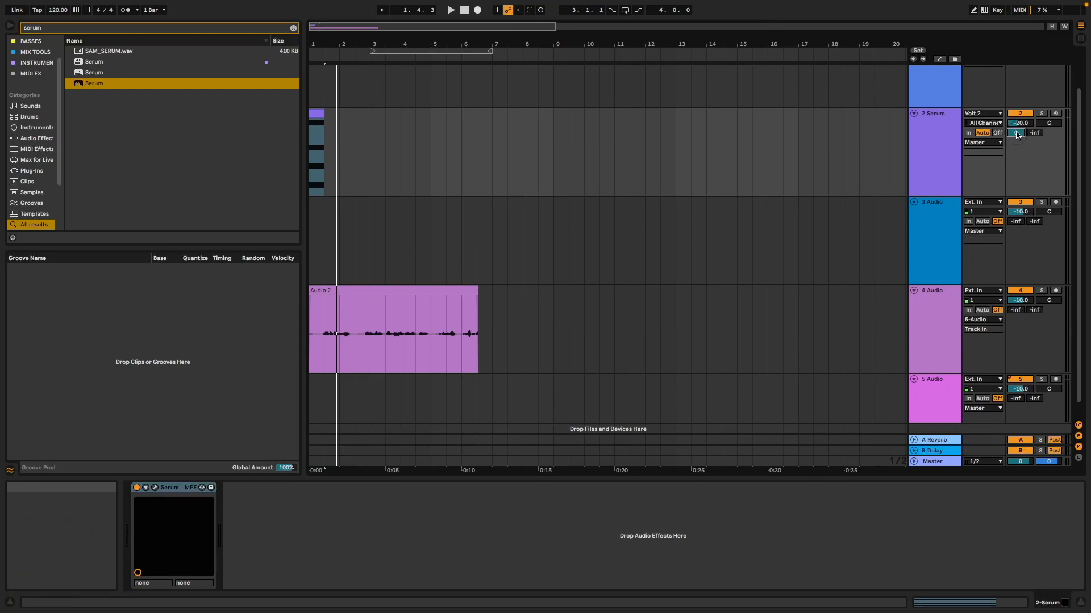
left_click(451, 9)
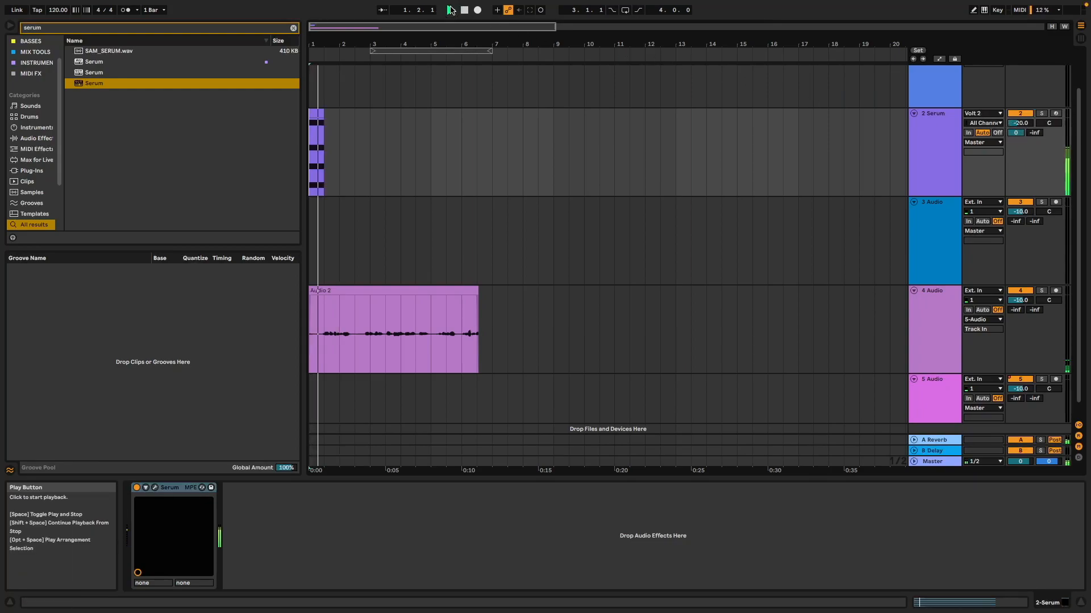
key("space")
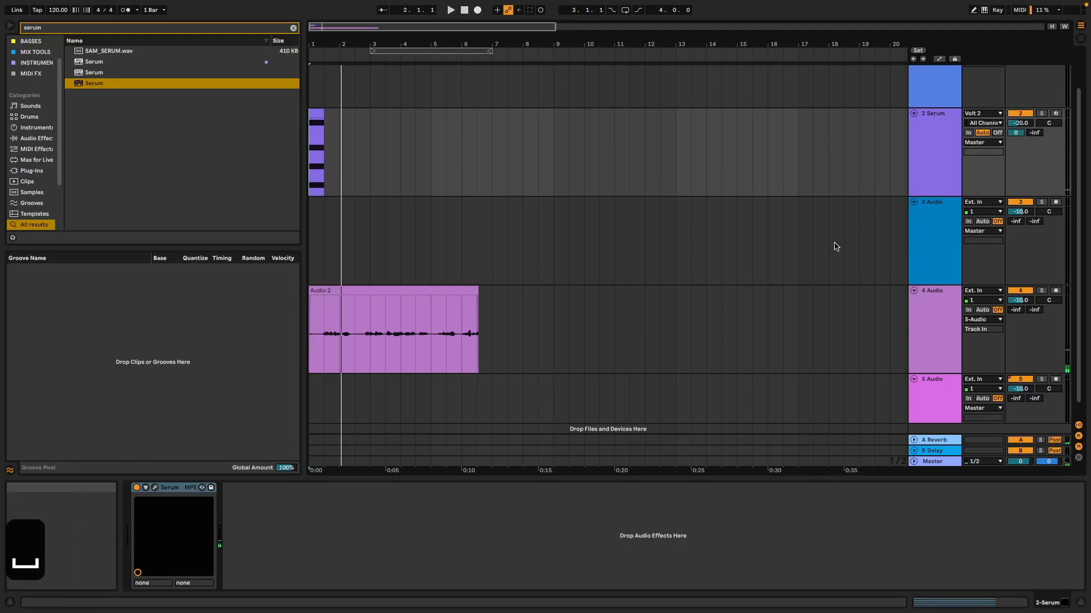
left_click_drag(1016, 133, 1015, 136)
left_click(464, 10)
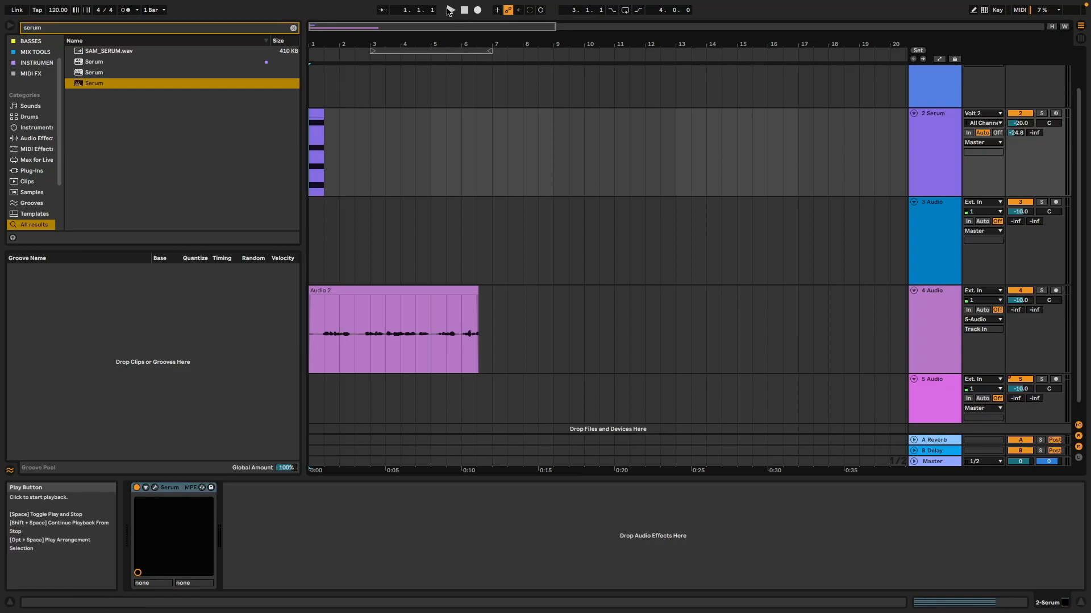
left_click(449, 10)
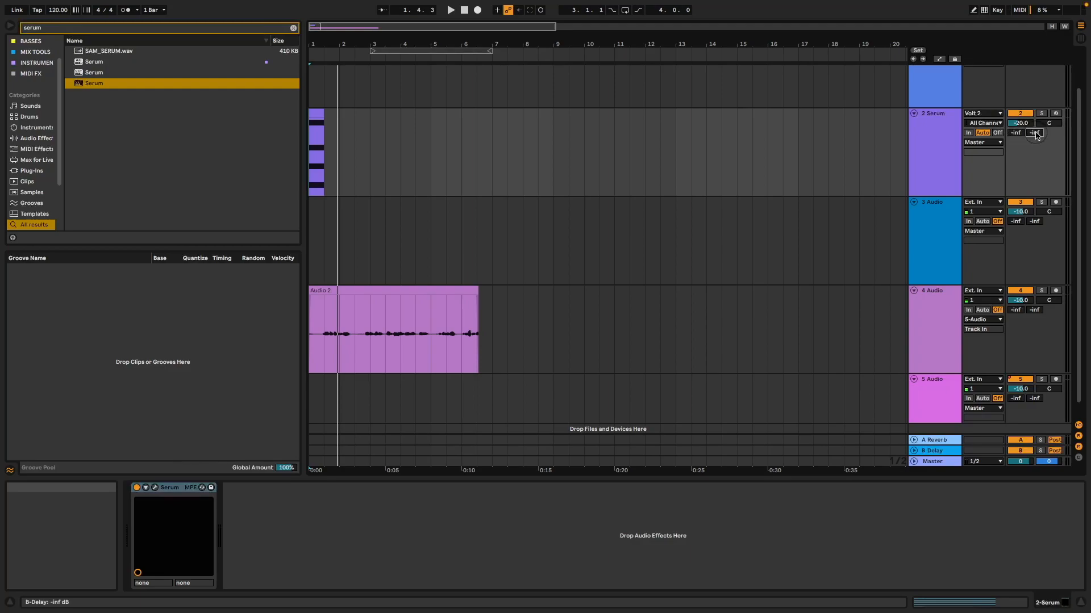
Raise the 2 Serum track's B-Delay send to 0 dB and select the Delay device on the B Delay return
left_click_drag(1036, 135, 1036, 68)
left_click(935, 451)
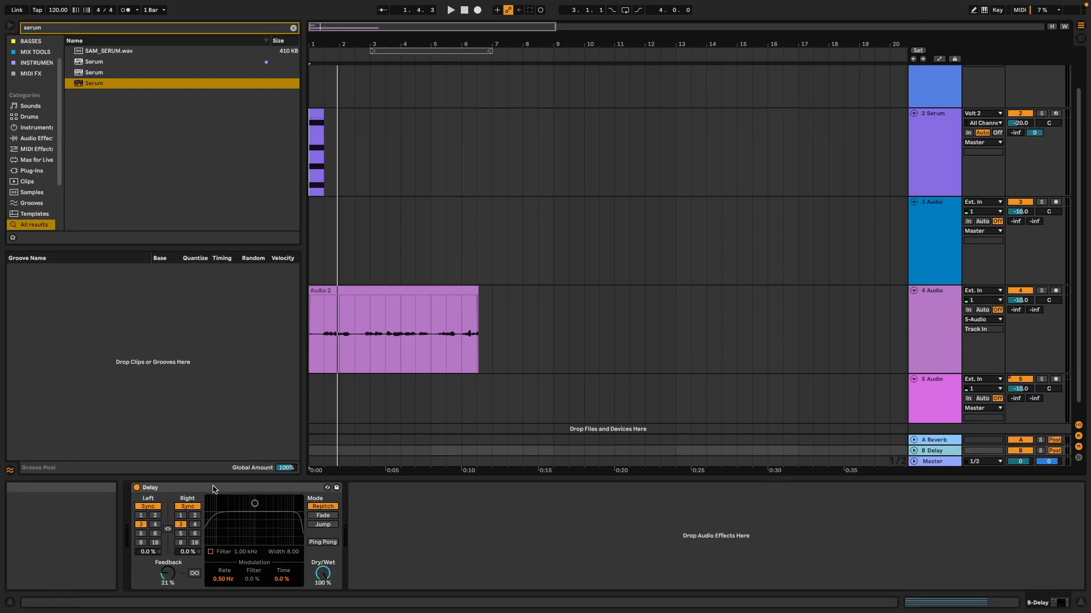
left_click(213, 488)
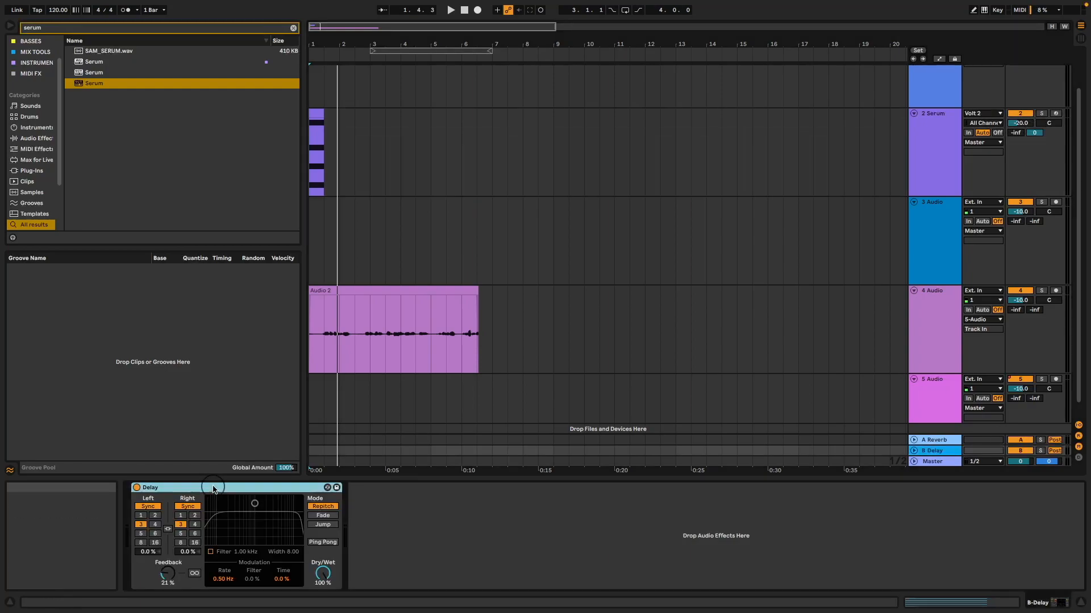
Set the Delay's left and right times to 4 sixteenths and link the two channels
left_click(155, 525)
left_click(195, 526)
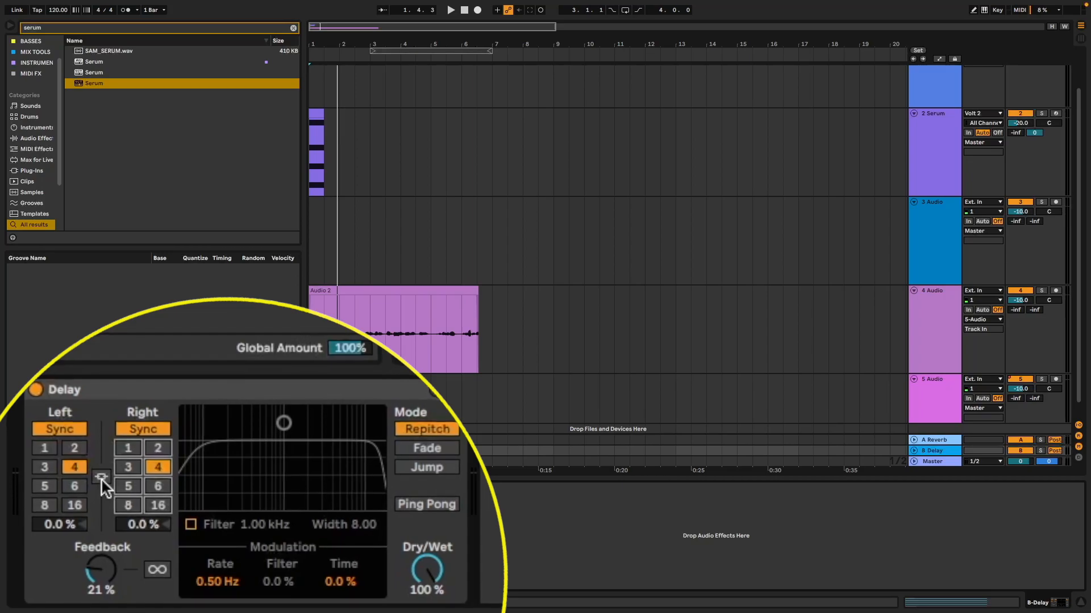
left_click(101, 477)
Play the clip while switching the linked delay time to 3, 2 and finally 1 sixteenth
key("space")
left_click(151, 494)
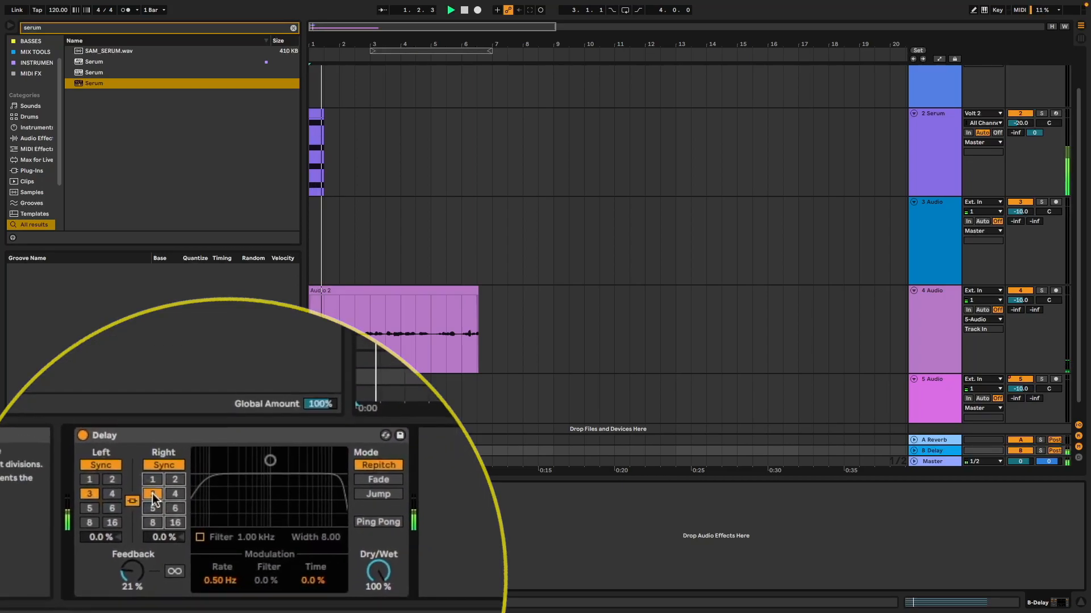
left_click(175, 478)
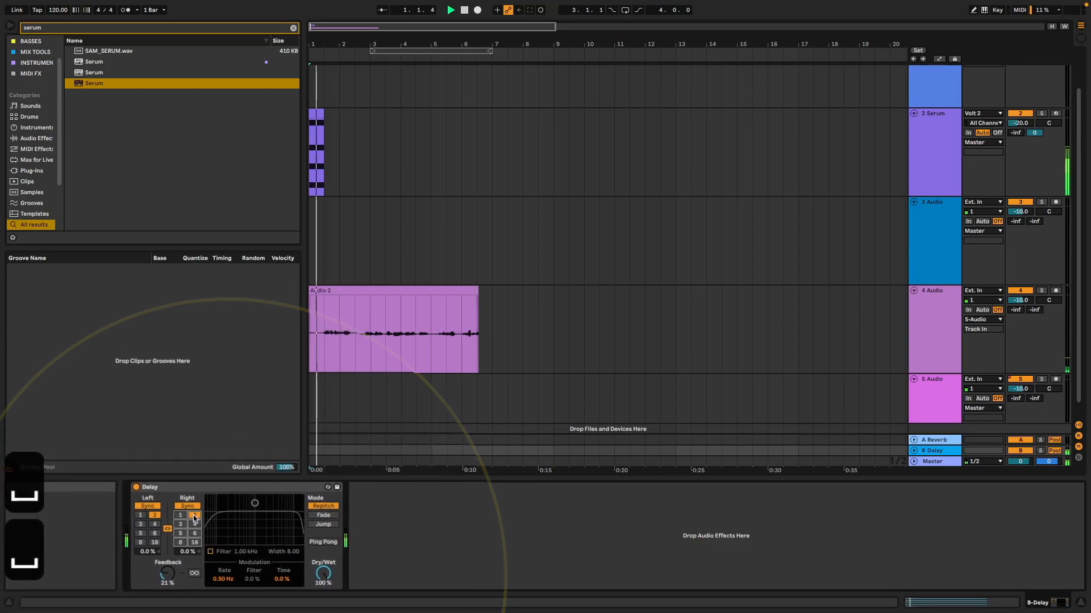
left_click(182, 516)
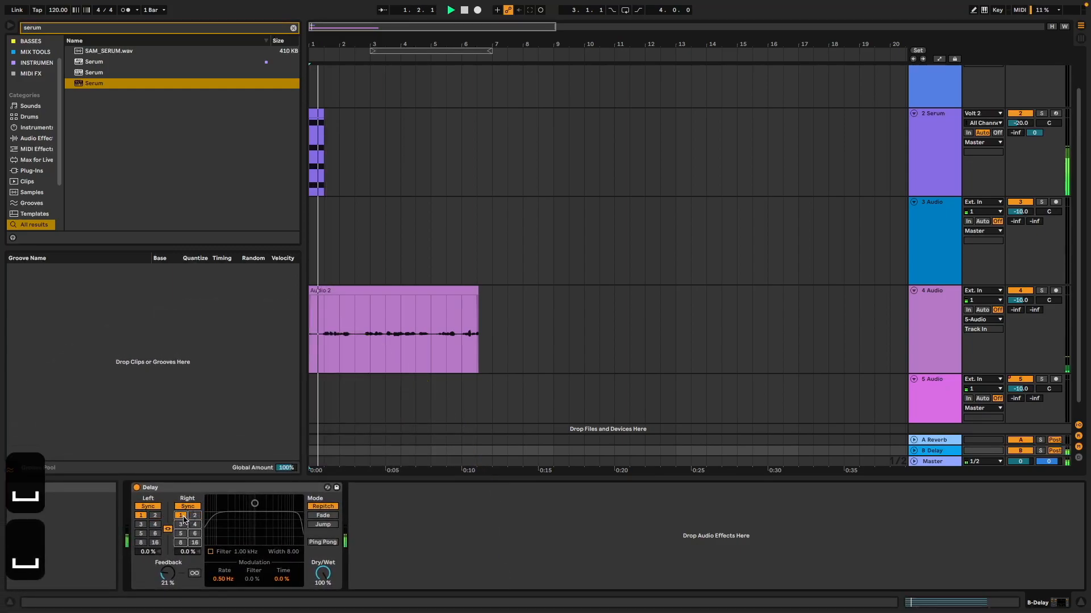
Raise the feedback of the Delay on the B Delay return while the clip plays, and stop playback
left_click_drag(166, 578, 166, 559)
key("space")
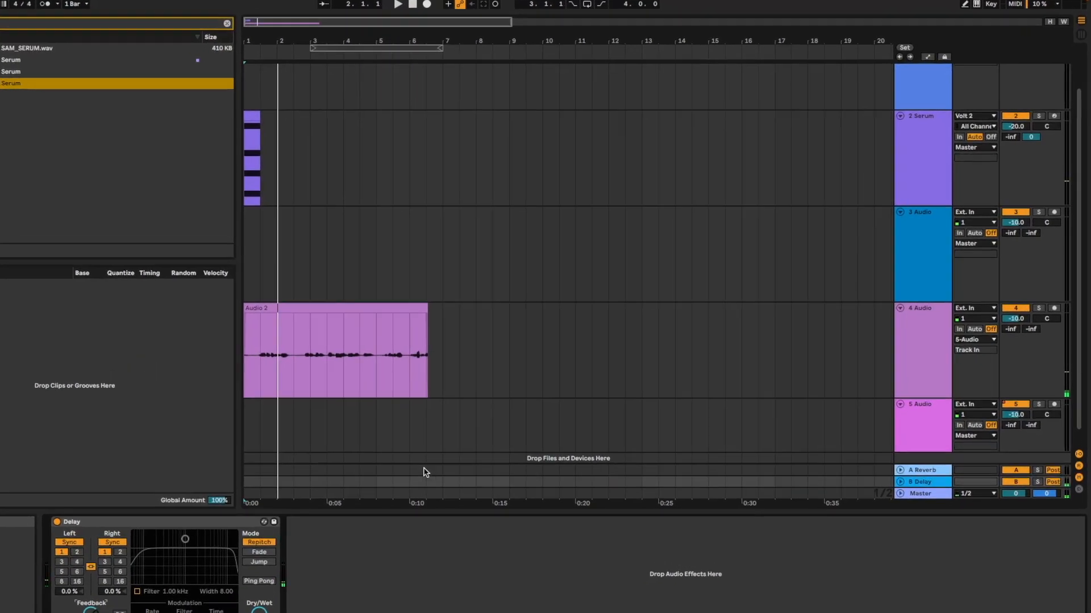
Solo and unsolo the 2 Serum track, and pan it to 50R
left_click(1038, 116)
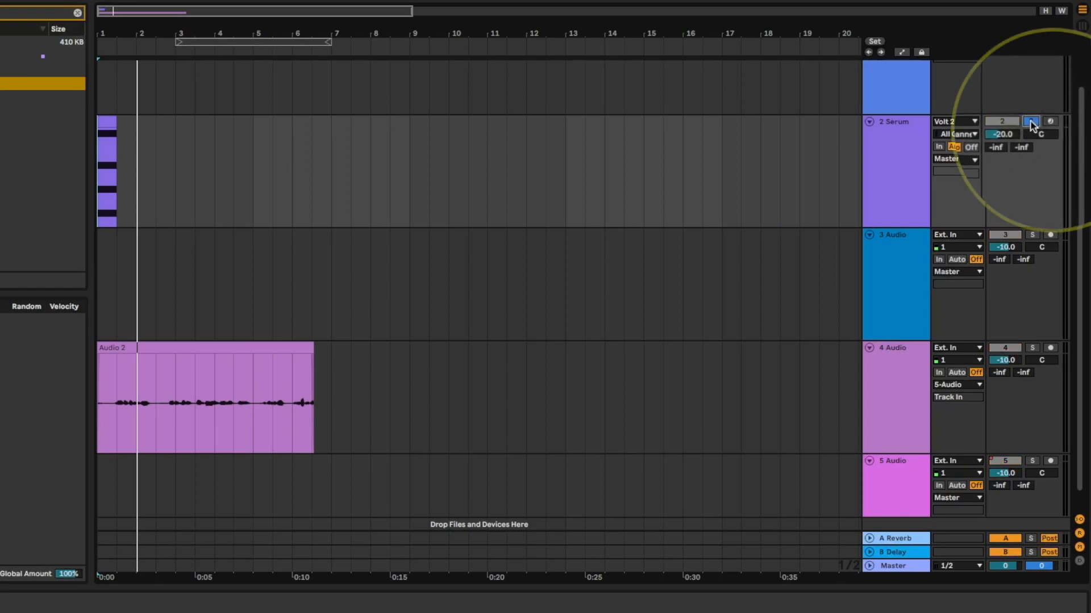
left_click(1031, 122)
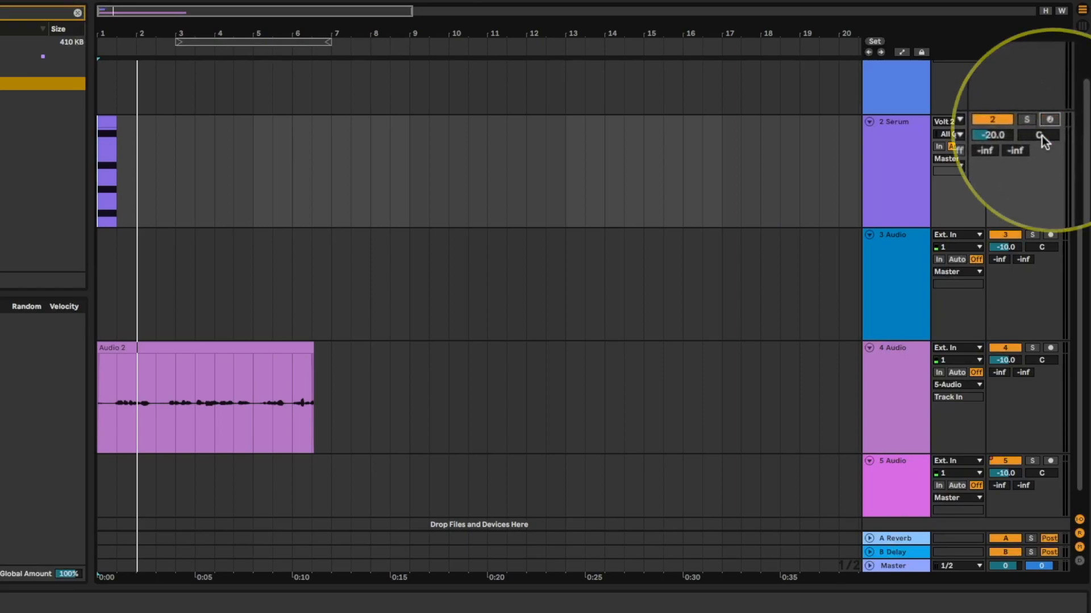
left_click(1041, 137)
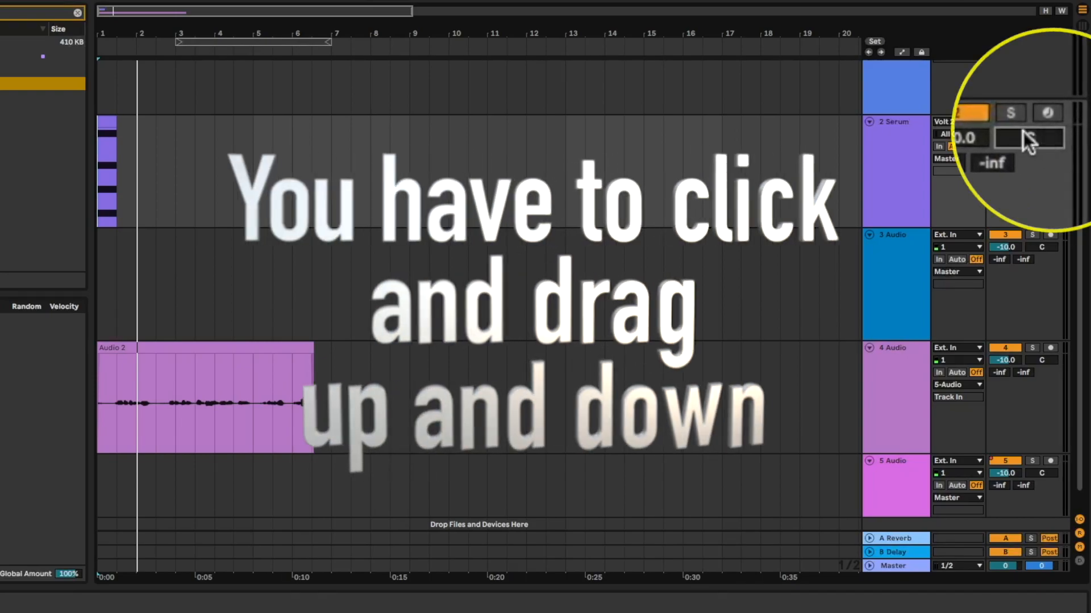
mouse_move(1033, 133)
left_mouse_down()
mouse_move(1033, 170)
mouse_move(1024, 116)
left_mouse_up()
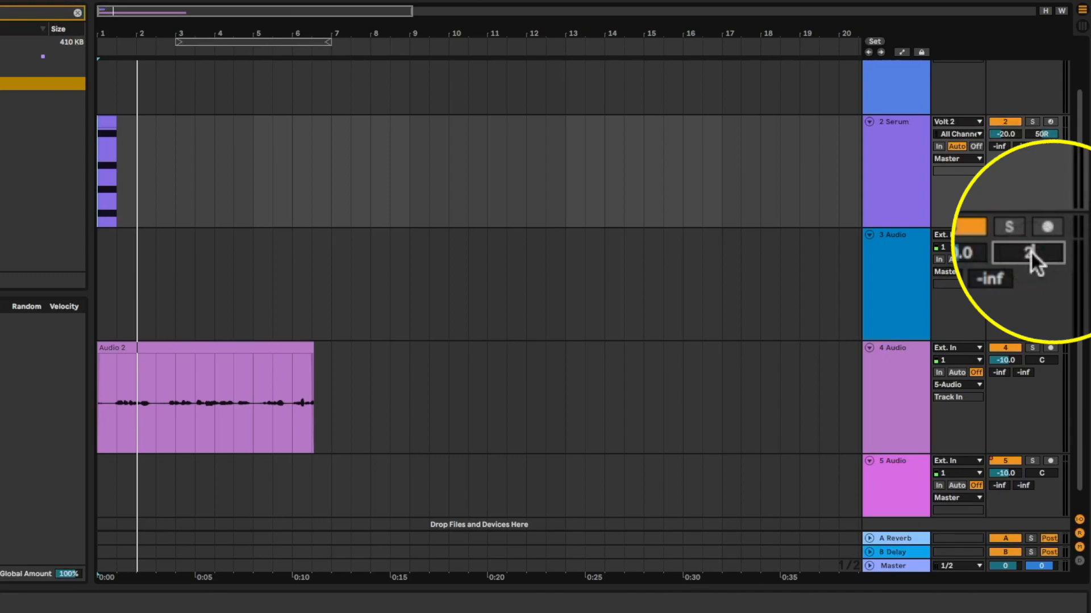
Set the 3 Audio pan to 25R, and with tracks 3 to 5 selected set the 4 Audio pan to 25L
left_click(916, 295)
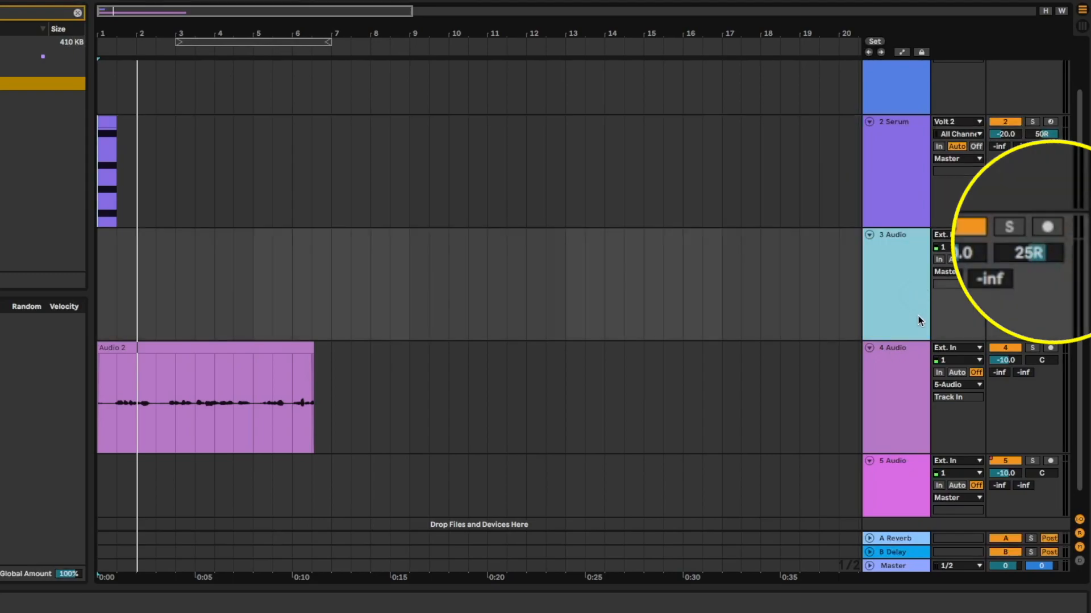
scroll(909, 352, "down", 1)
left_click(906, 469)
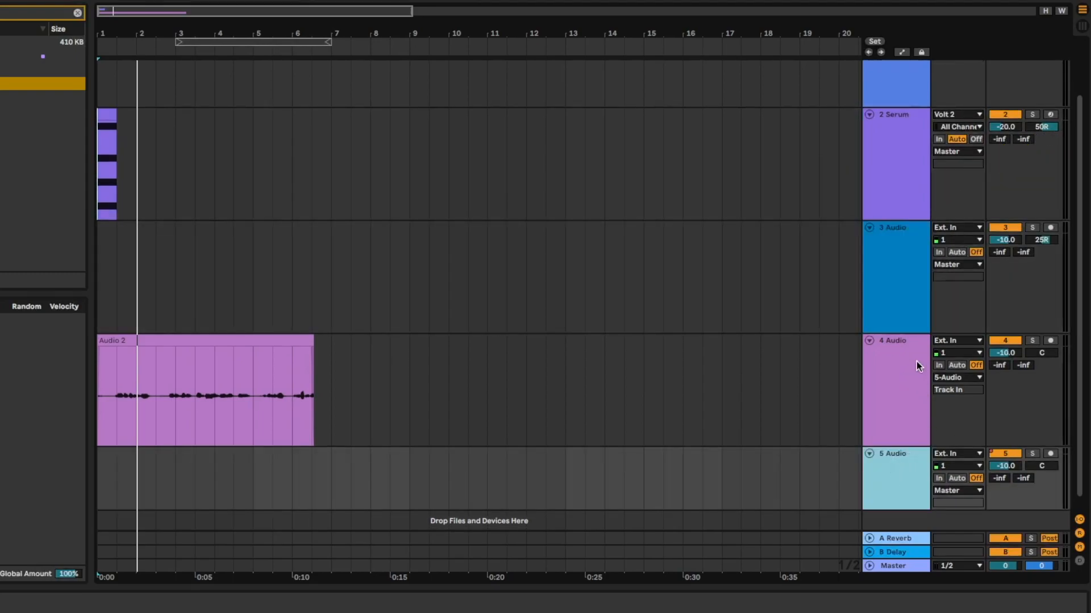
left_click(909, 291, "shift")
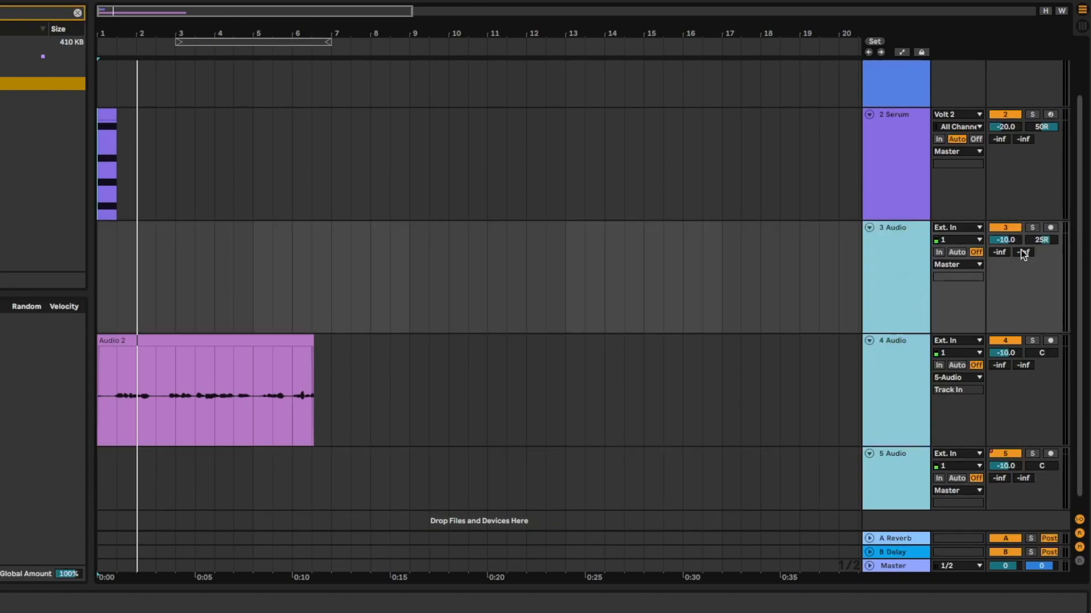
left_click(1042, 353)
type("25L")
key("Return")
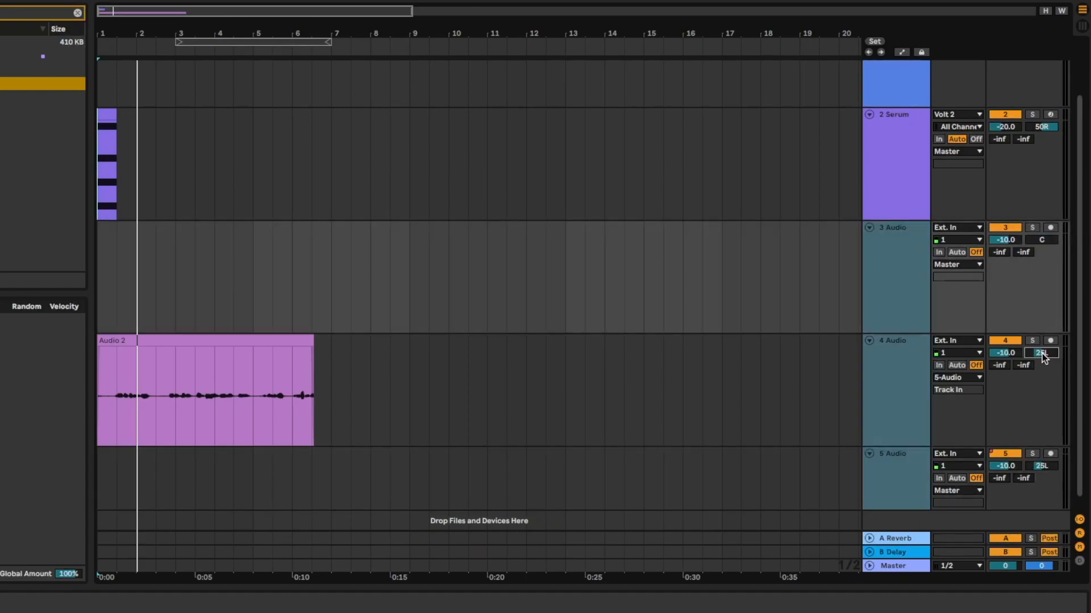
Pan the 3 Audio track to 25L
left_click(899, 355)
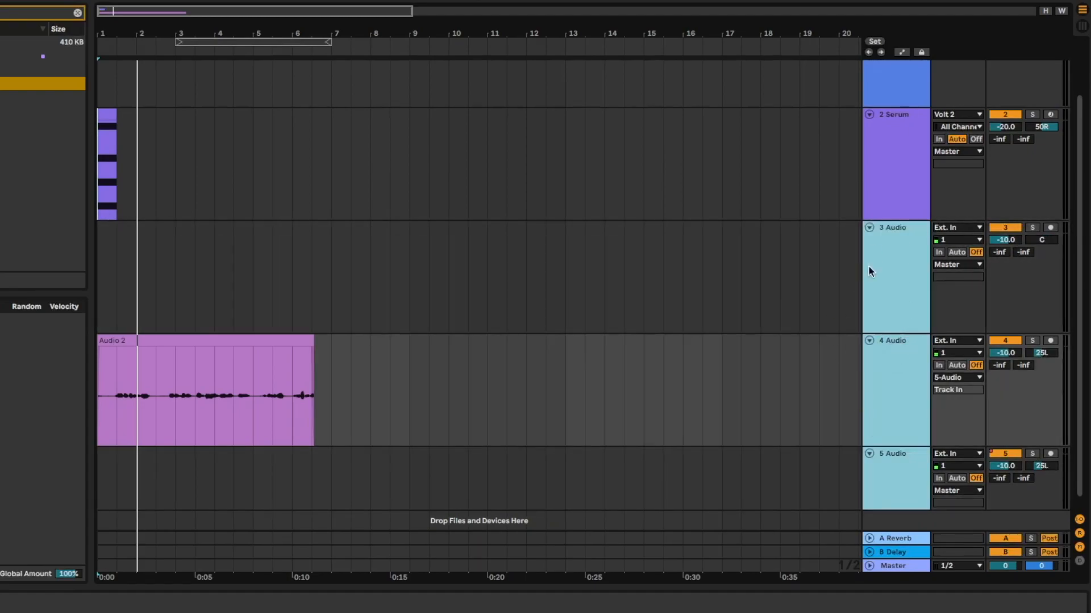
left_click(906, 287)
left_click(1041, 241)
type("25L")
key("Return")
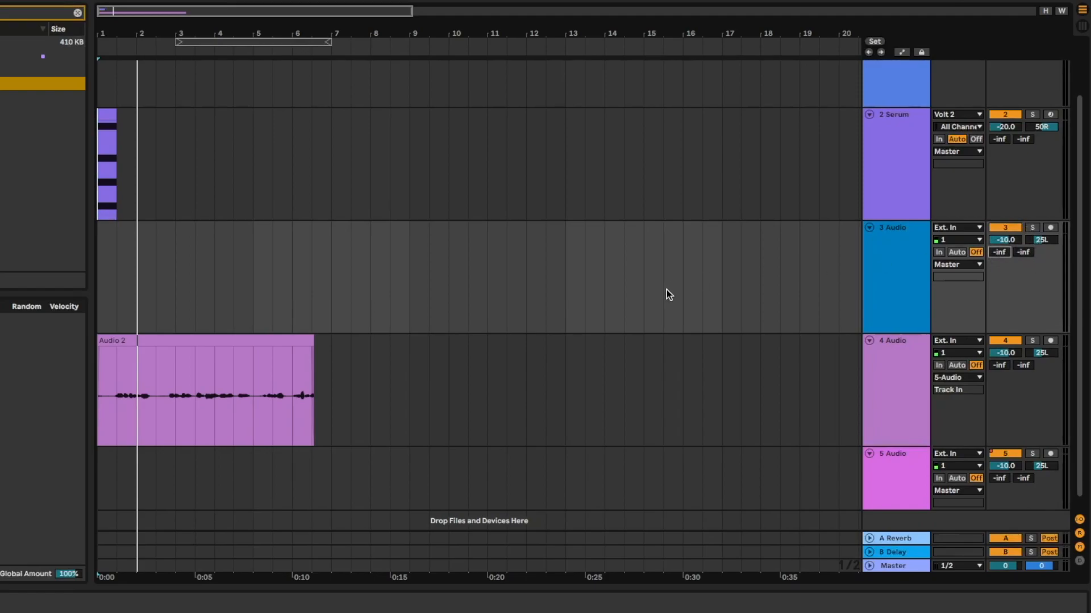
Show the tracks' panning automation lanes, hide them again, and select the 3 Audio volume control
key("a")
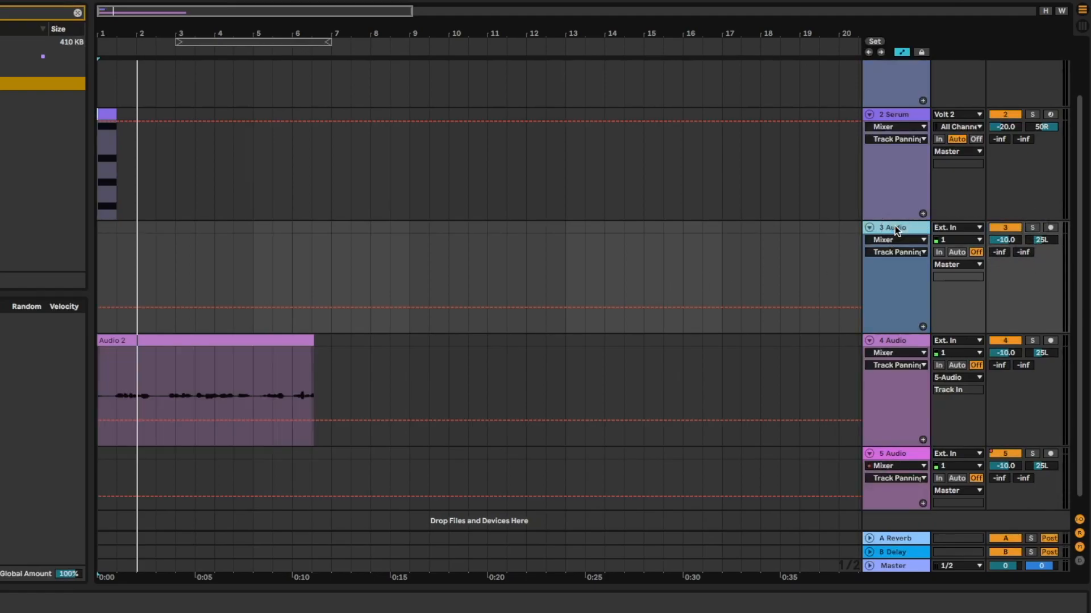
key("a")
left_click(1007, 240)
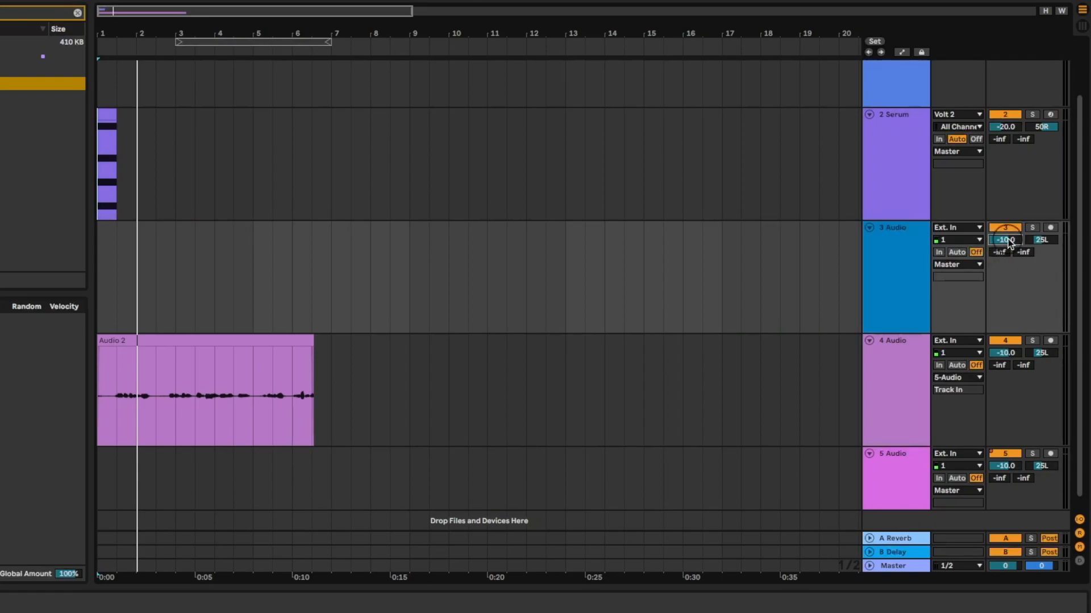
Search the browser for "utility" and add the Utility device to the 3 Audio track
left_click(906, 264)
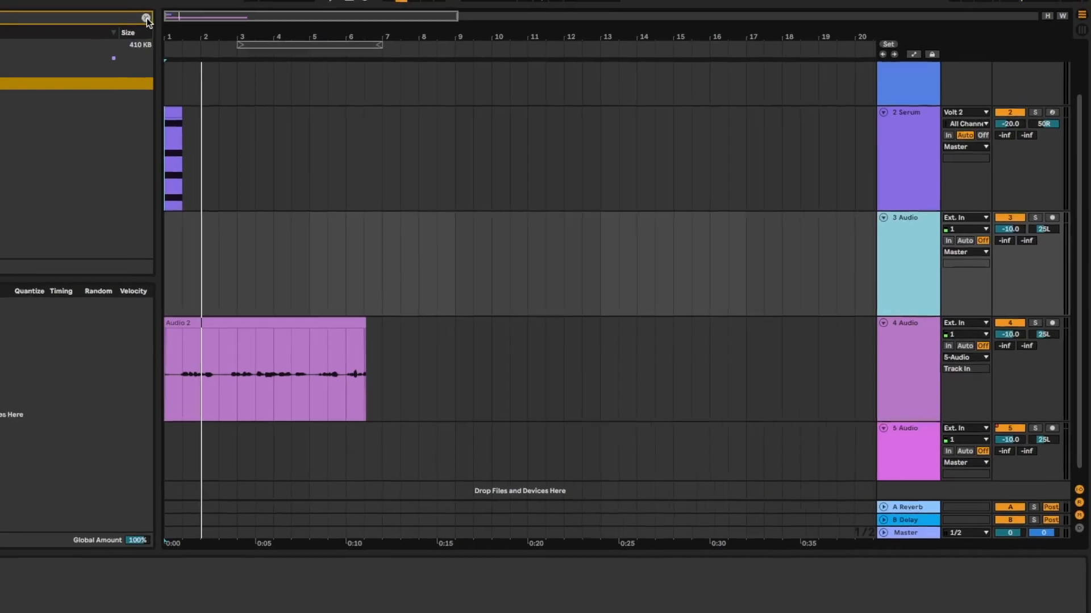
left_click(77, 13)
type("utility")
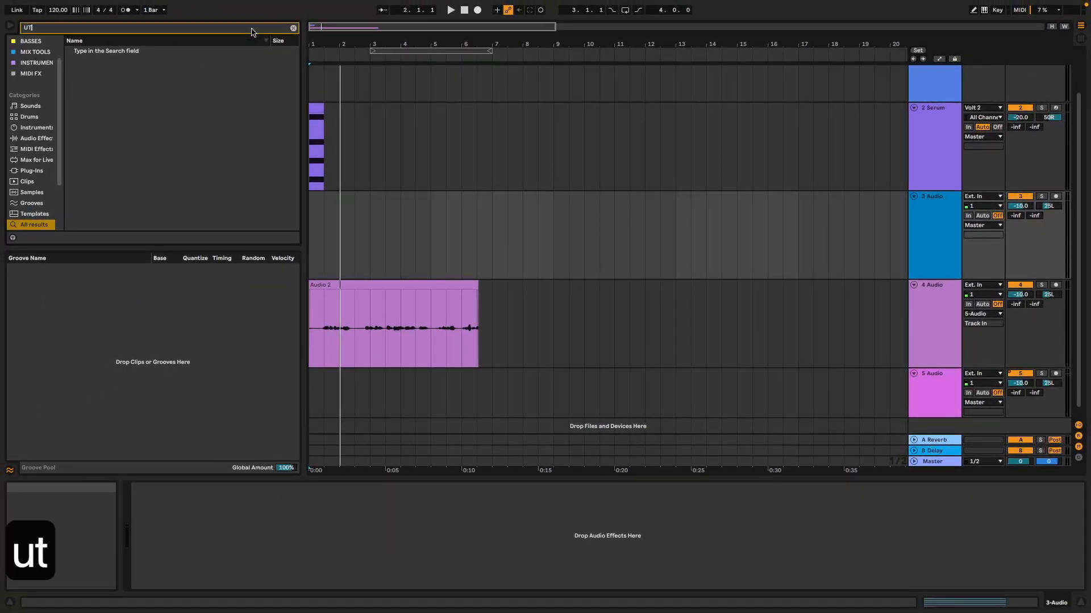
key("Return")
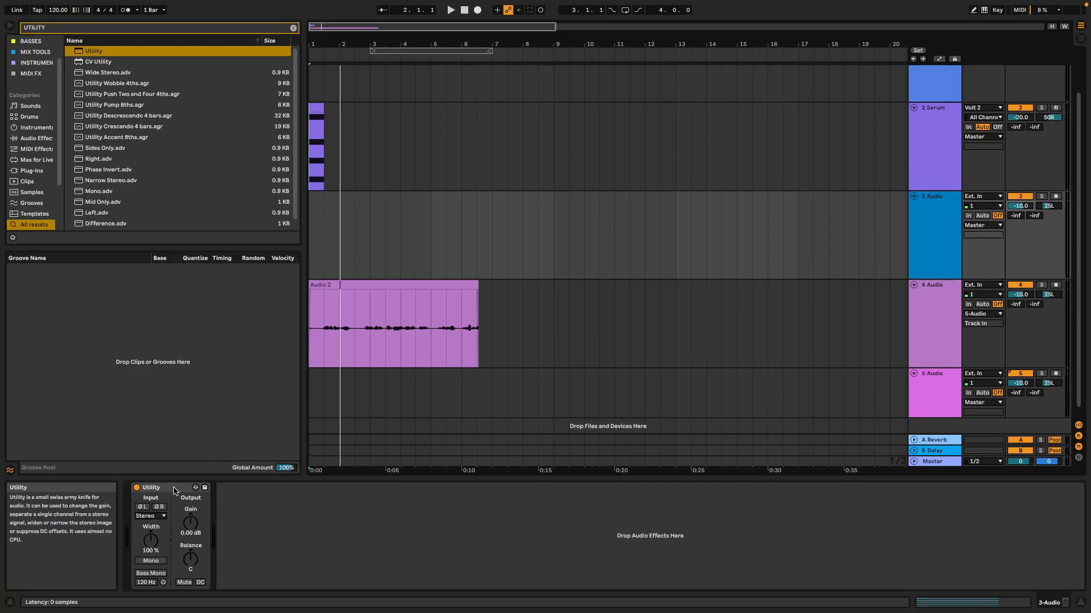
Show automation and draw a Utility Gain curve over the first four bars of 3 Audio
left_click(943, 224)
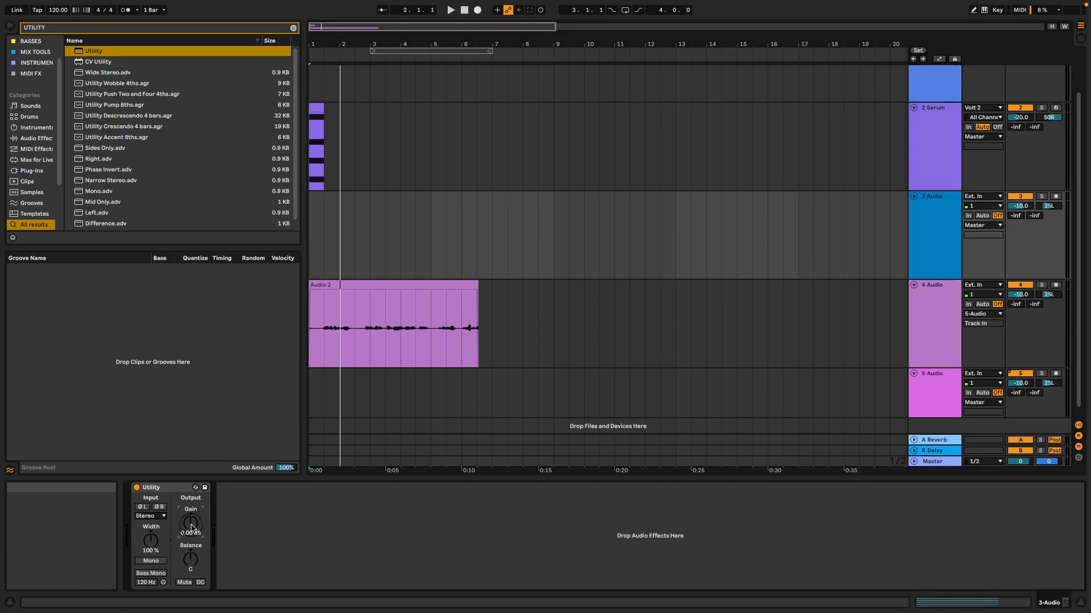
key("a")
left_click_drag(328, 241, 417, 240)
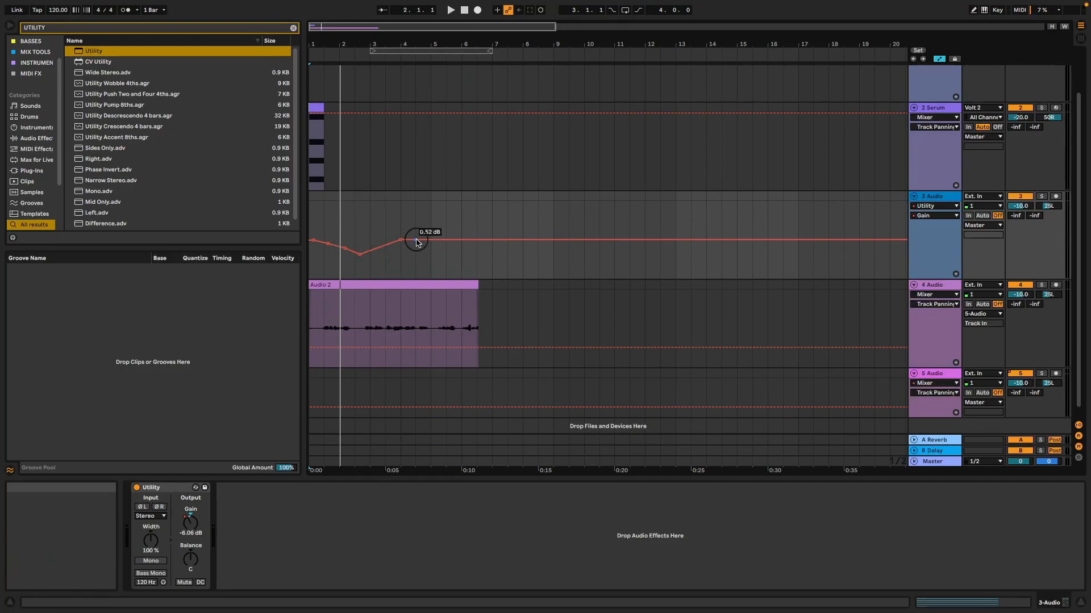
Draw Track Volume automation over about the first five bars of 3 Audio, and override and re-enable it
left_click(1020, 206)
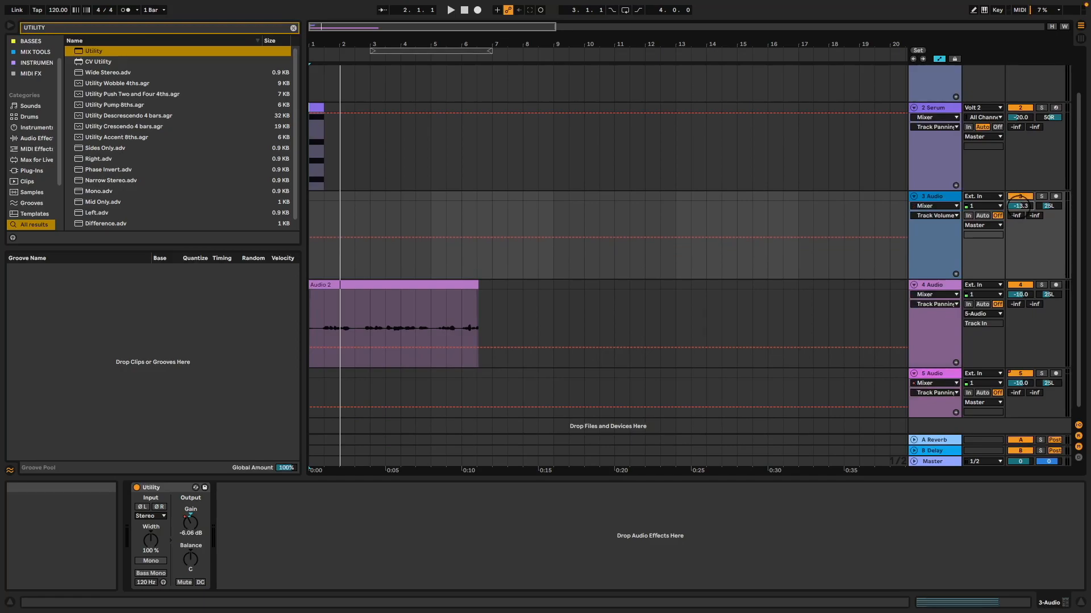
left_click(323, 240)
left_click_drag(334, 241, 436, 253)
left_click_drag(1016, 207, 1016, 200)
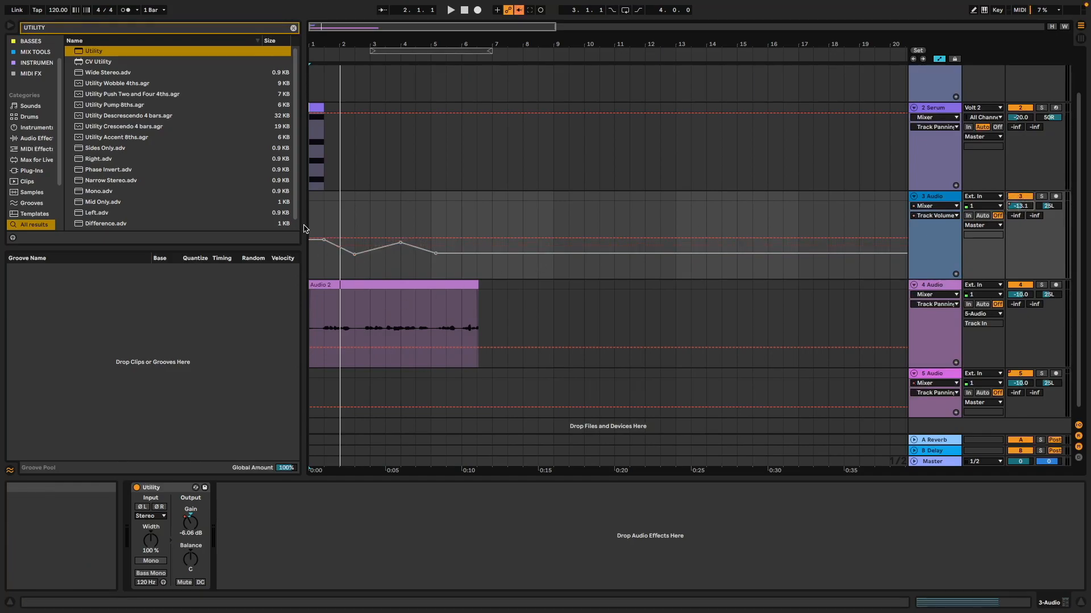
left_click(519, 12)
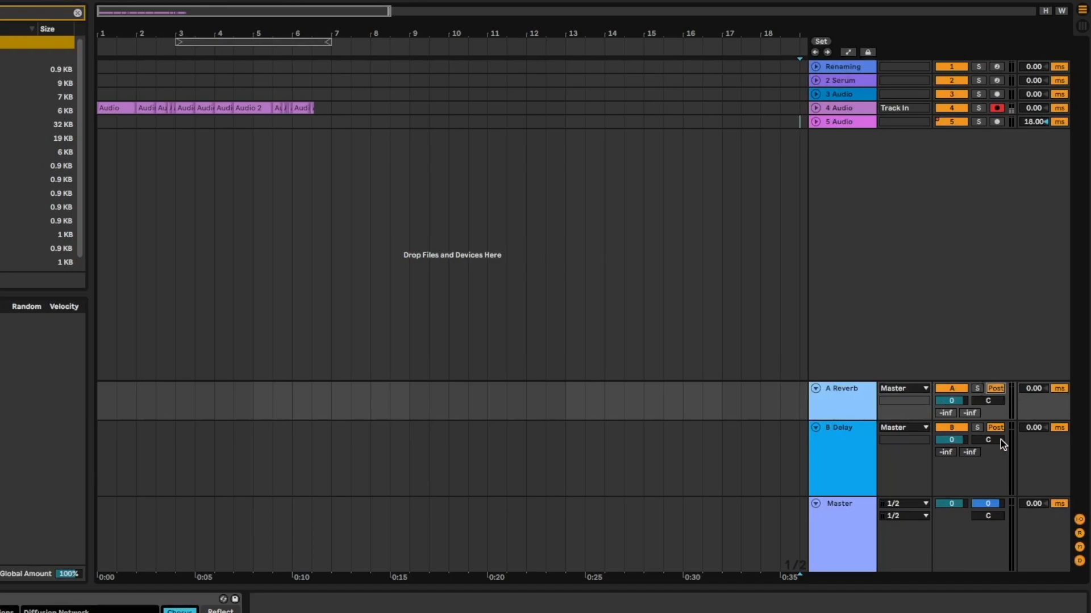
Insert a new audio track and group it with all the other tracks, from Renaming to 6 Audio
key("ctrl+t")
left_click(853, 68)
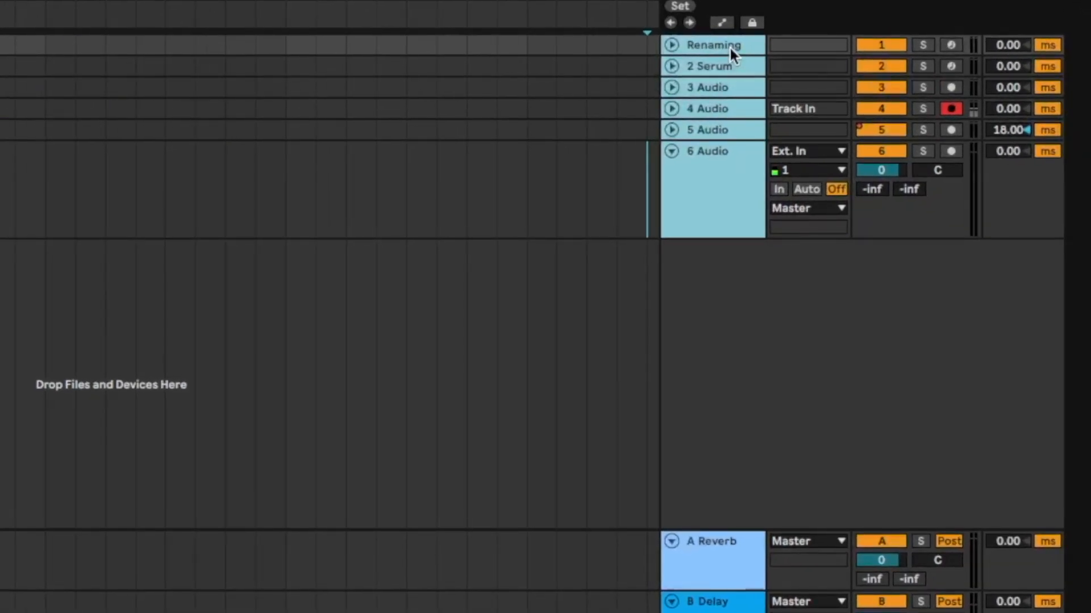
key("super+g")
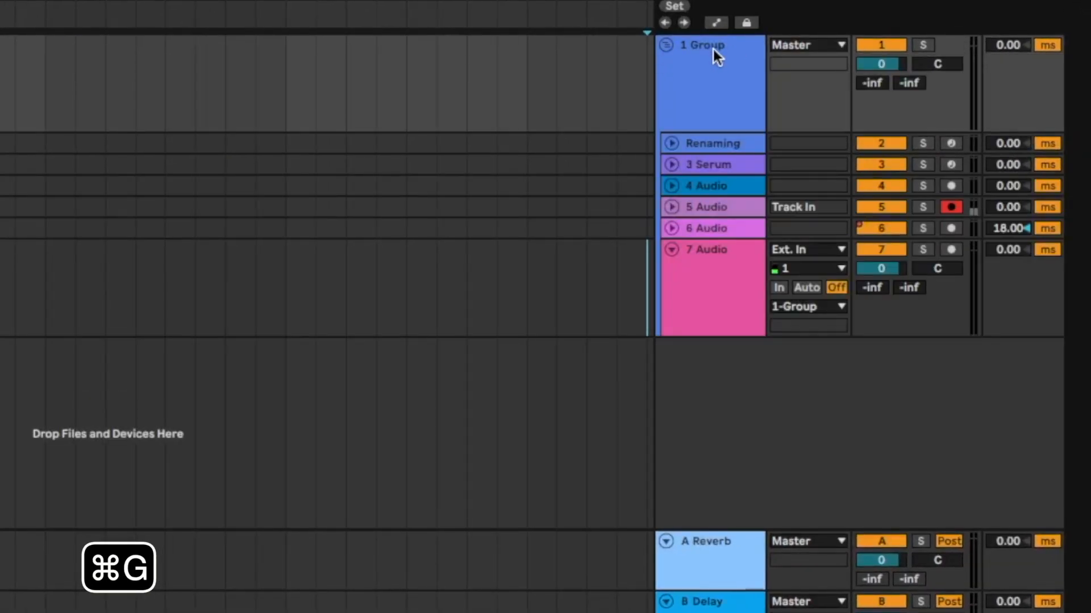
left_click(714, 49)
key("super+r")
key("Escape")
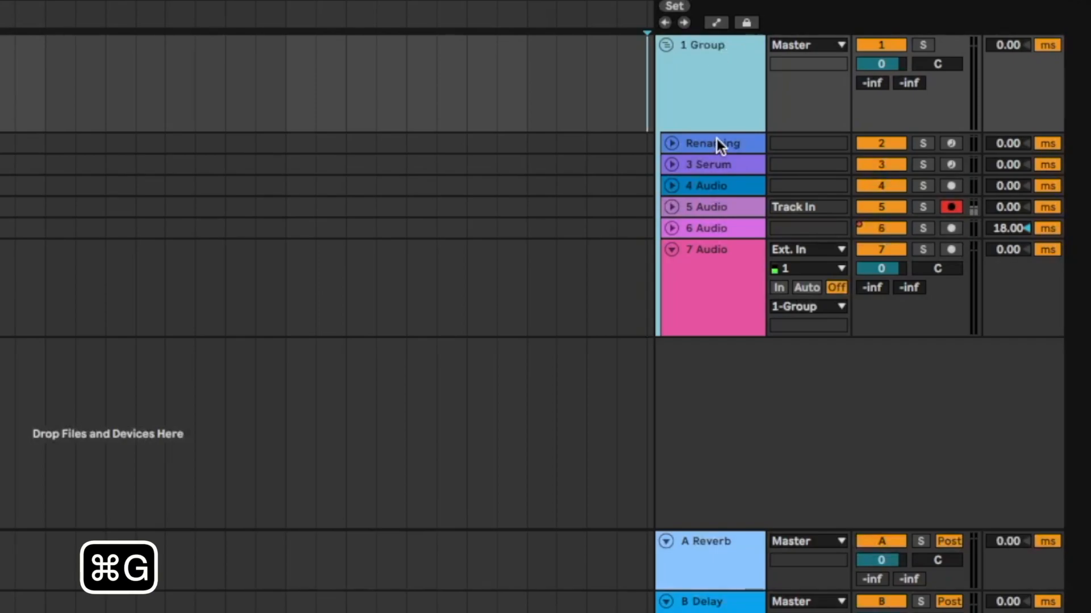
Group the Renaming, 3 Serum and 4 Audio tracks into a subgroup inside 1 Group
left_click(711, 144)
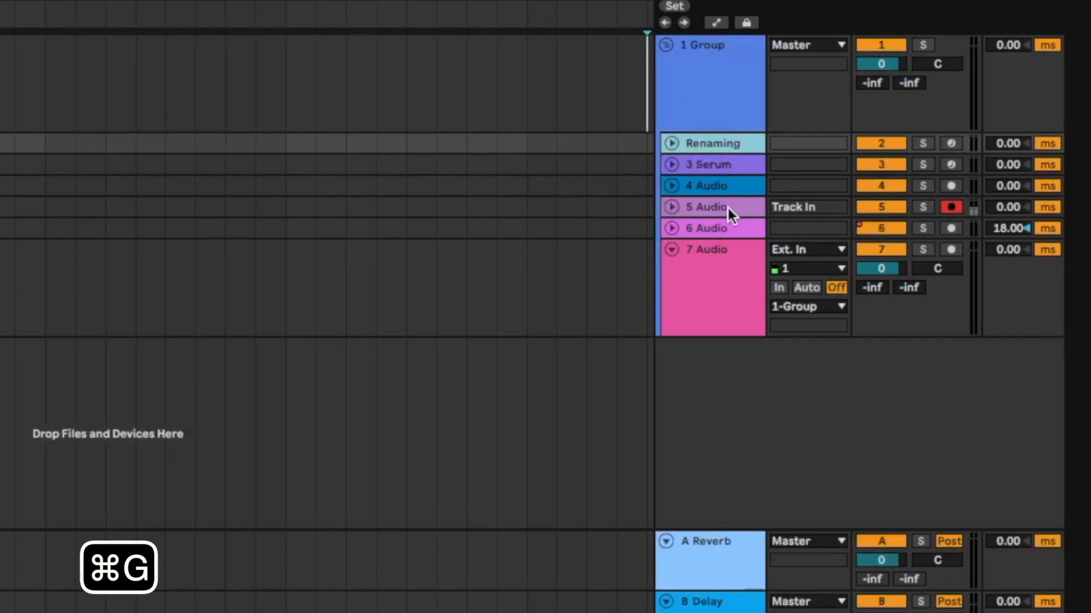
left_click(723, 188, "shift")
key("super+g")
left_click(696, 193)
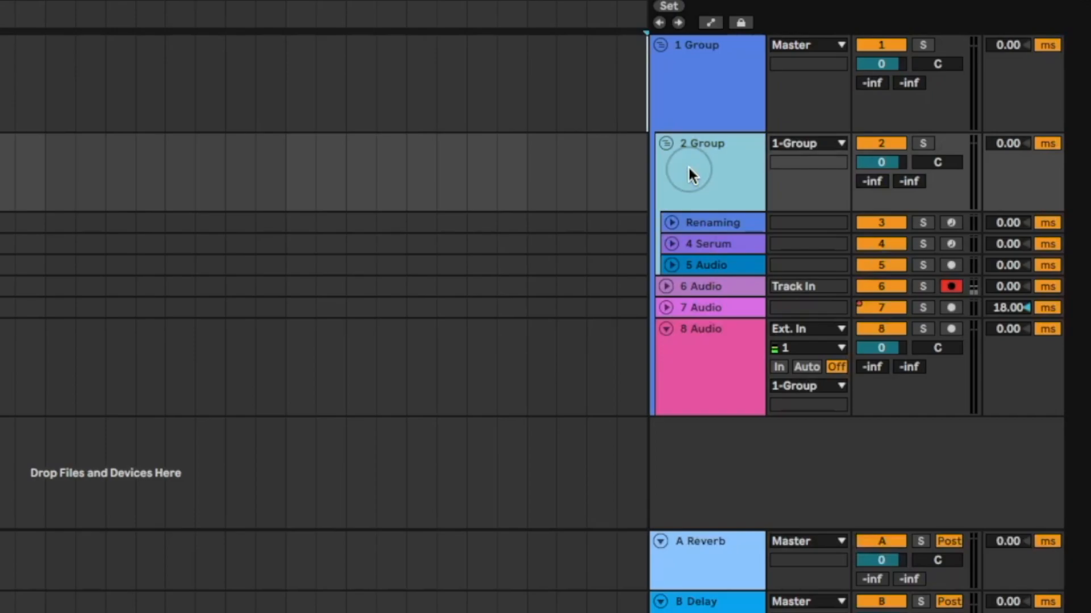
Group the 6 Audio, 7 Audio and 8 Audio tracks into a second subgroup
left_click(692, 284)
left_click(698, 359, "shift")
key("super+g")
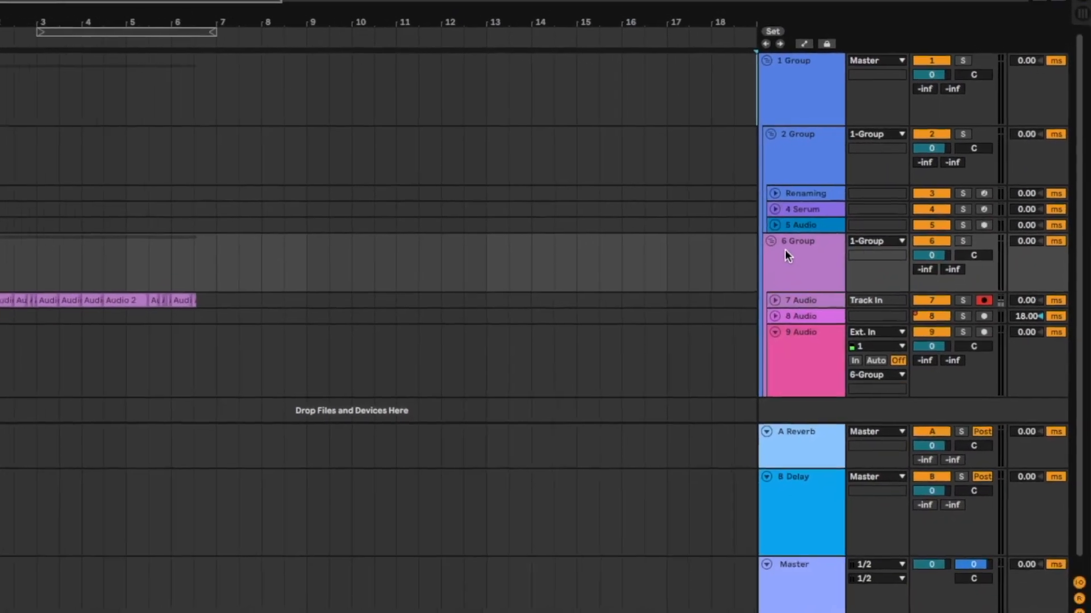
Rename the outer group to DRUMS and its first subgroup to SNARES
left_click(798, 62)
key("super+r")
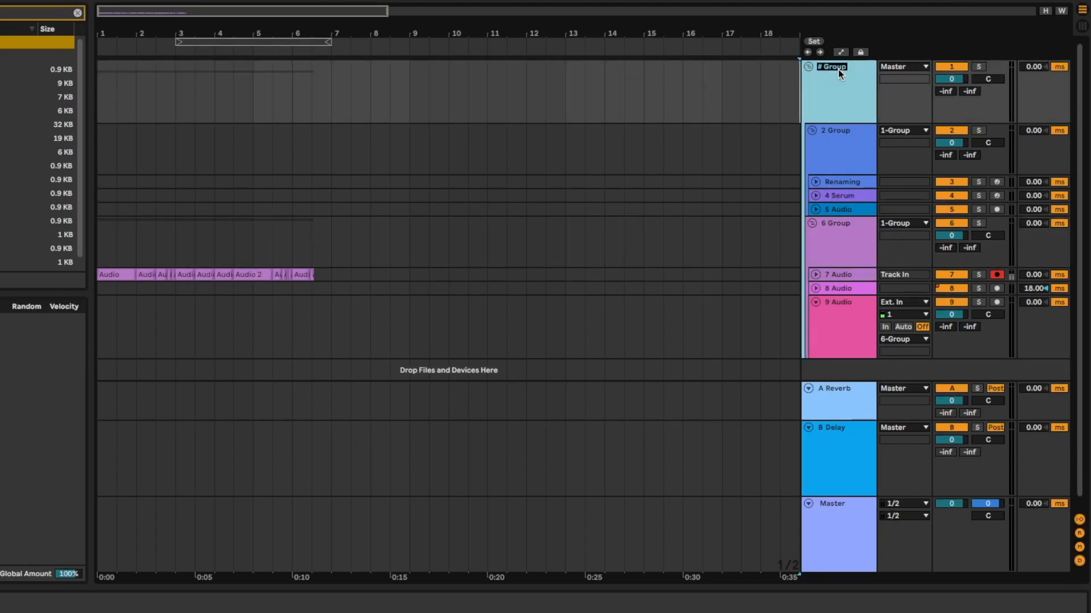
type("DRUMS")
left_click(844, 142)
key("super+r")
type("S")
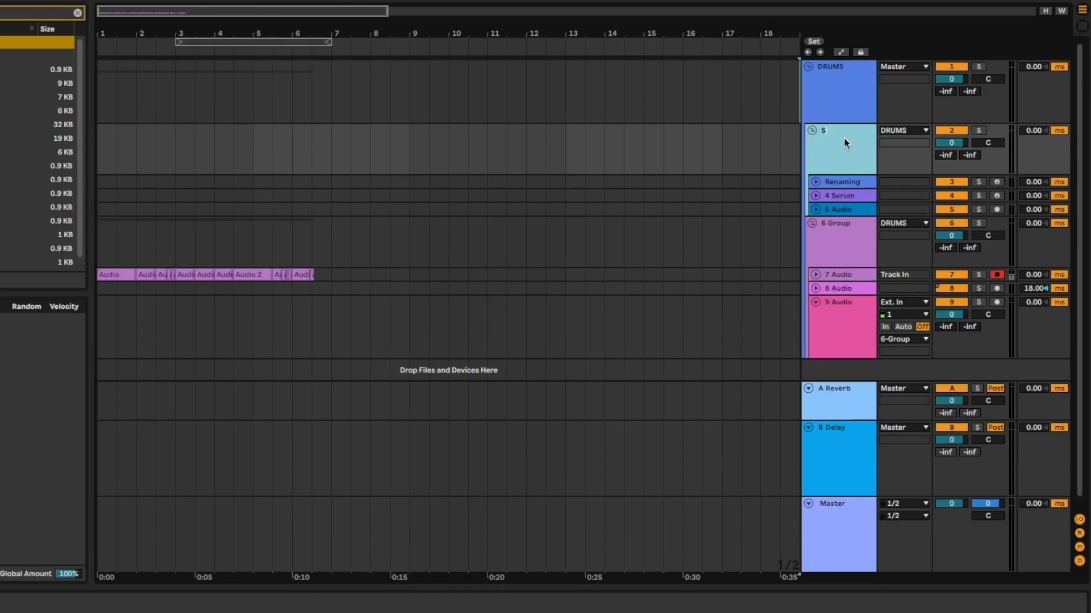
Rename the second subgroup to HATS
left_click(840, 233)
key("super+r")
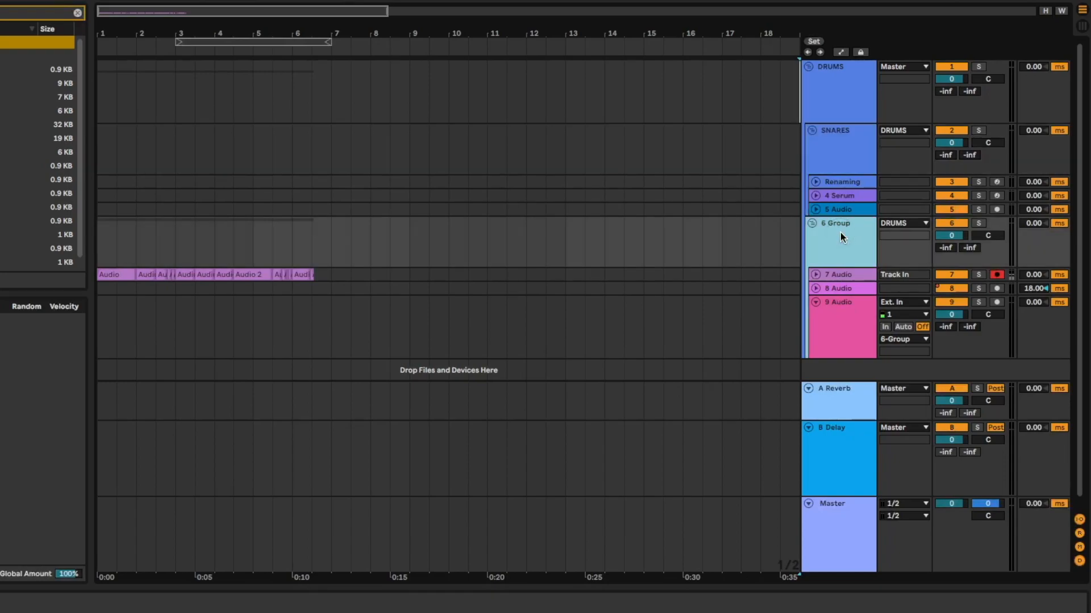
type("HATS")
key("Return")
Duplicate the HATS group and rename the copy to KICKS
key("super+d")
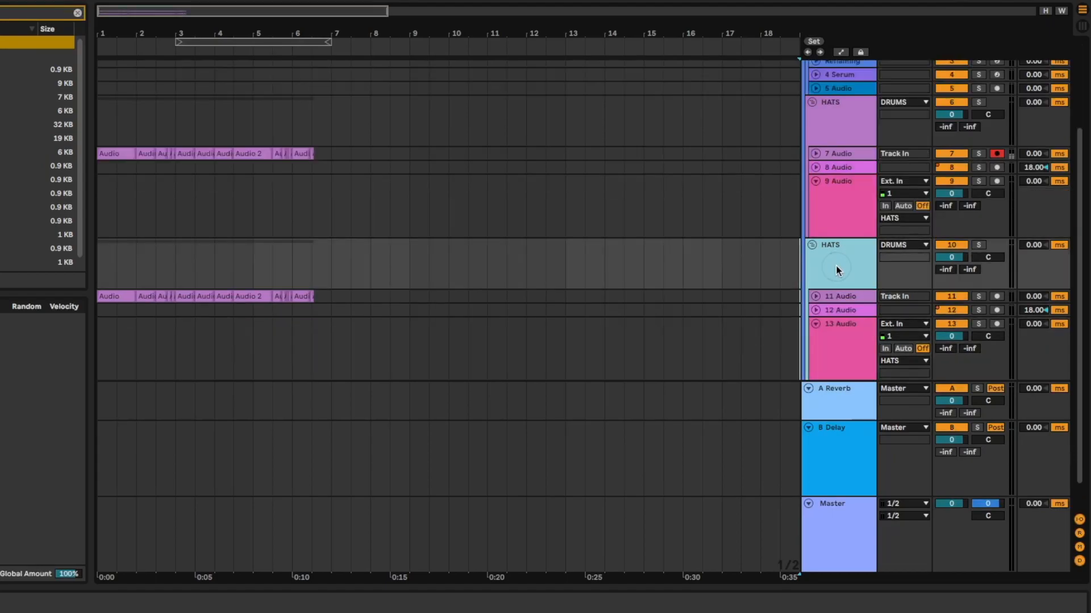
key("super+r")
type("KI")
Fold and unfold the KICKS, HATS and DRUMS groups, and select the SNARES group
left_click(811, 245)
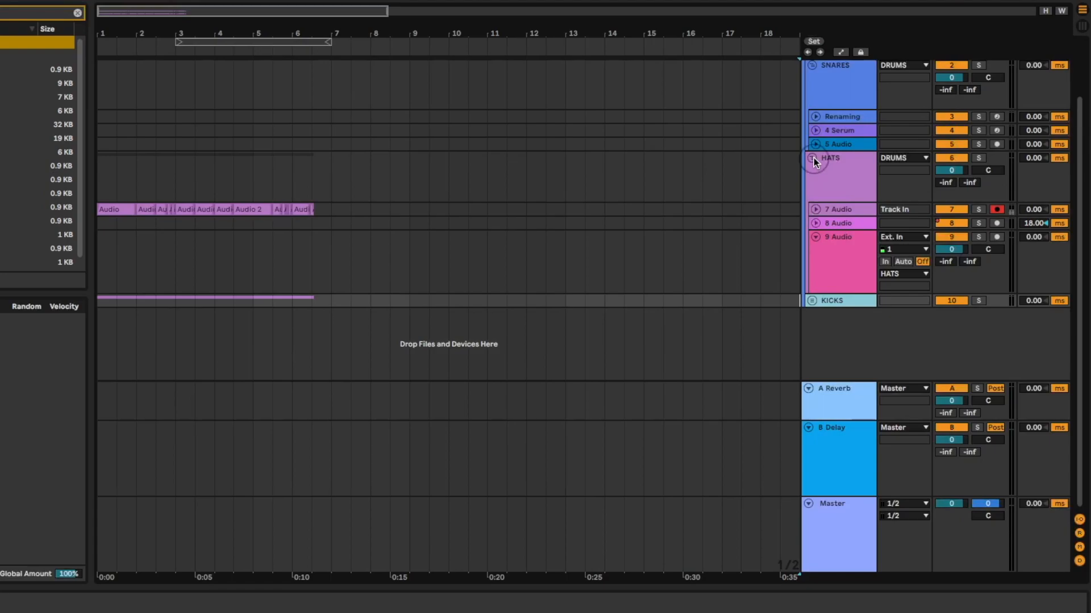
left_click(813, 158)
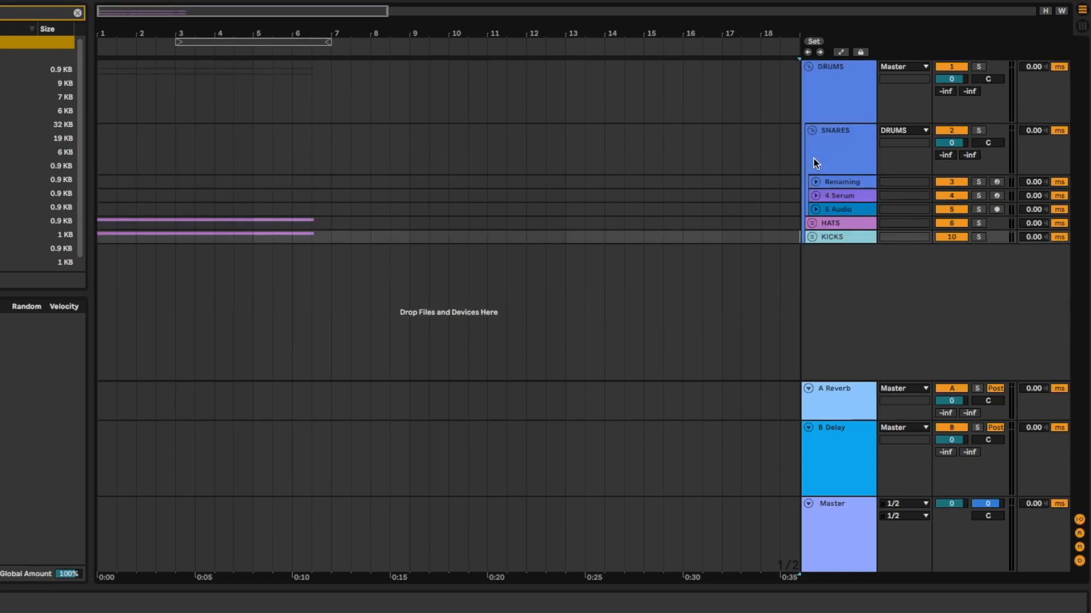
left_click(806, 66)
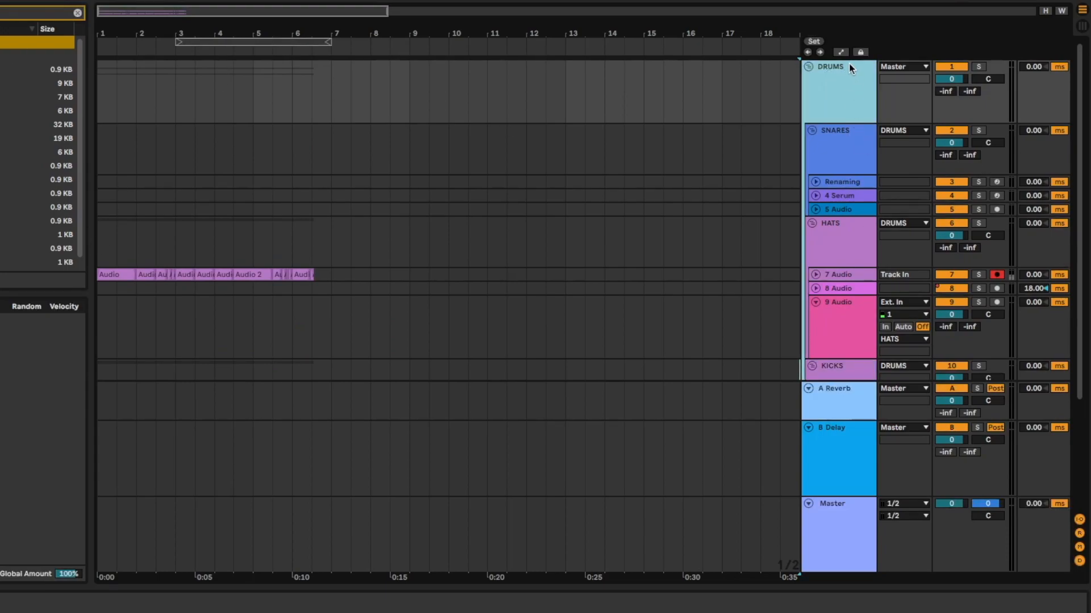
left_click(839, 145)
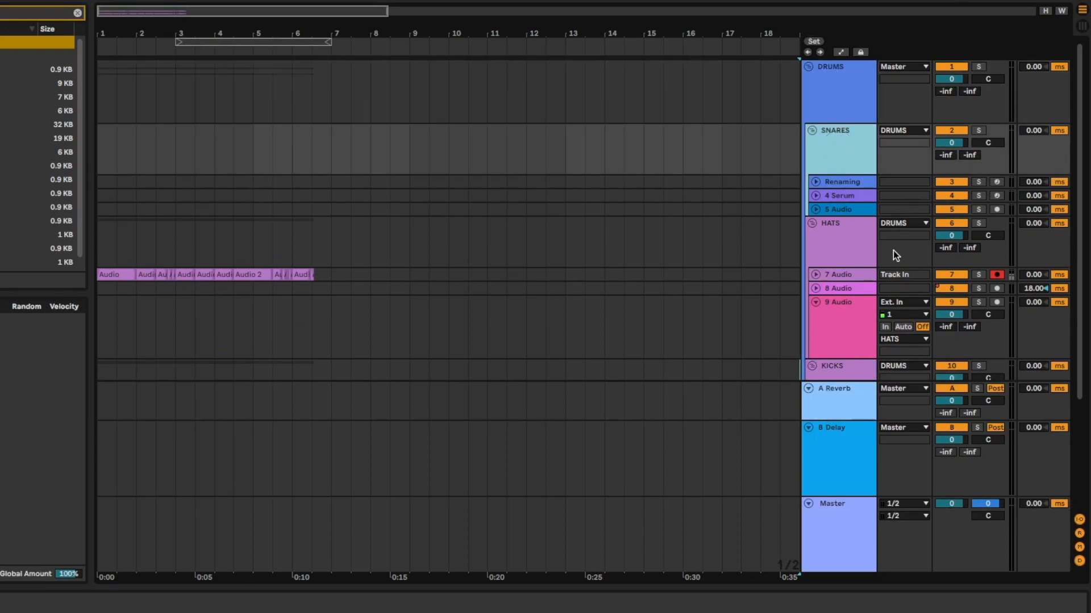
Color the SNARES group track red and the HATS group track orange
left_click(846, 235)
scroll(838, 264, "down", 3)
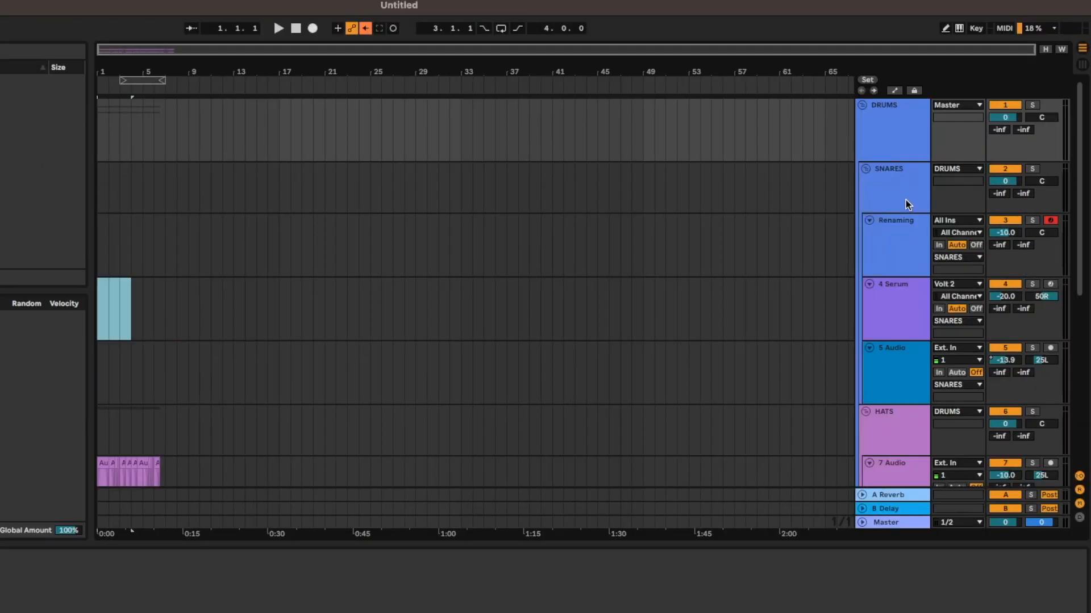
right_click(877, 186)
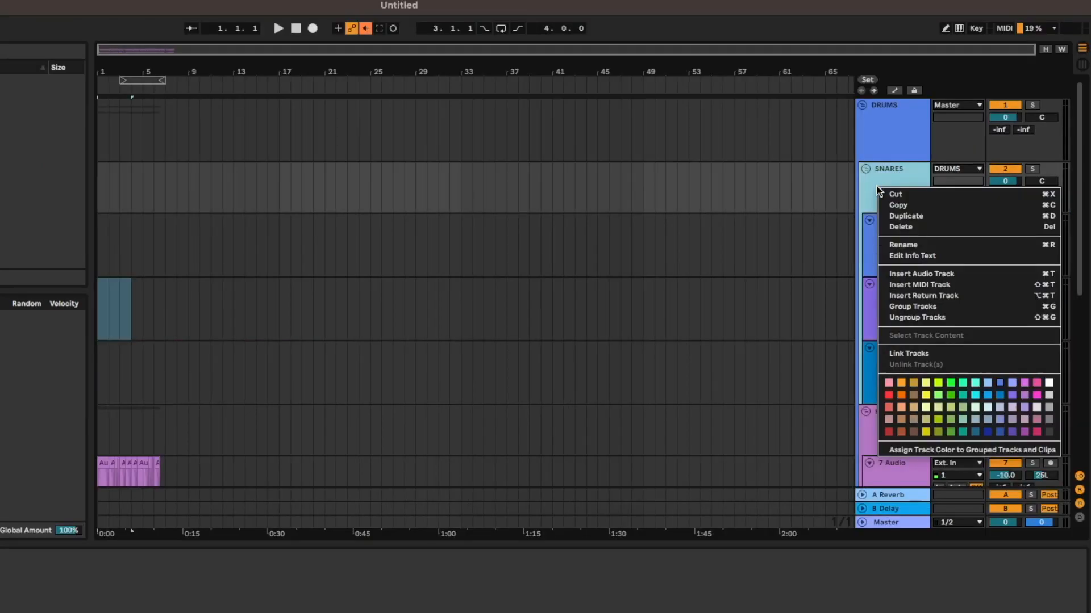
left_click(889, 396)
scroll(889, 310, "down", 1)
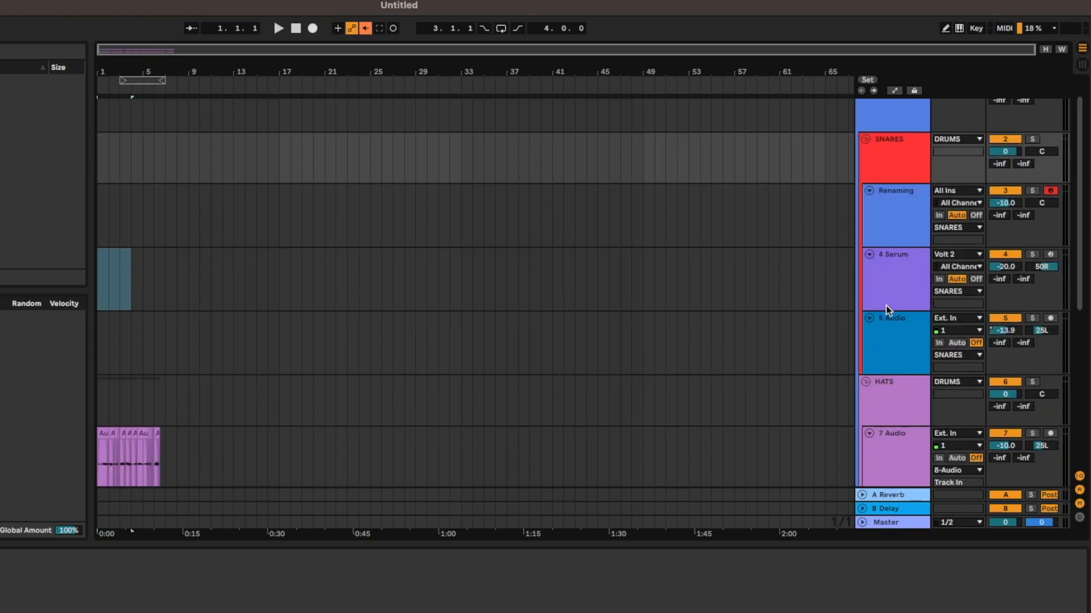
right_click(890, 419)
left_click(912, 610)
Color the KICKS group salmon red and assign that color to its grouped tracks and clips
scroll(875, 415, "down", 6)
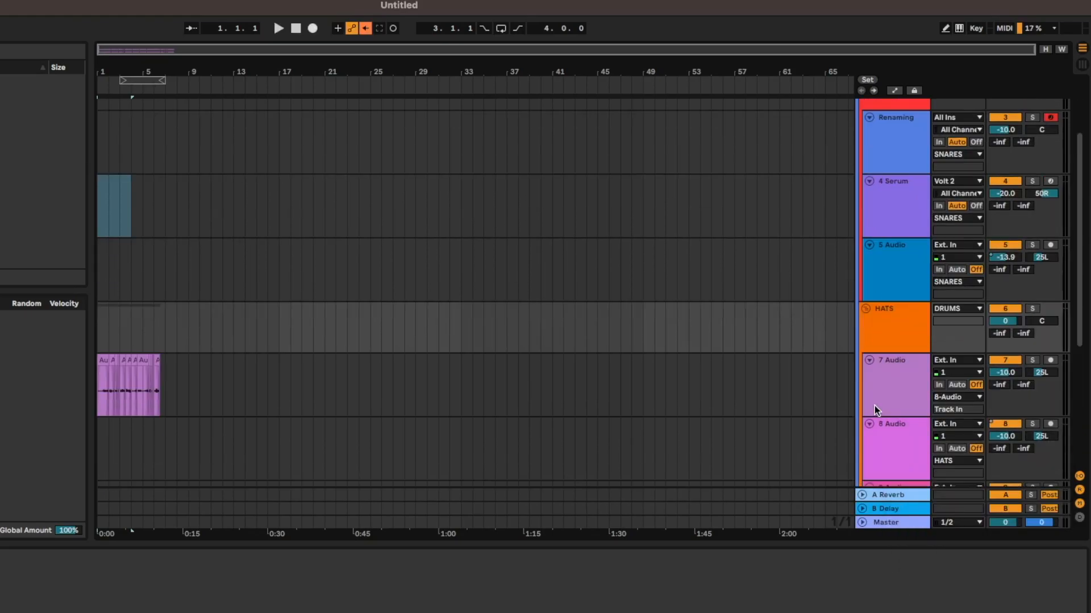
right_click(899, 364)
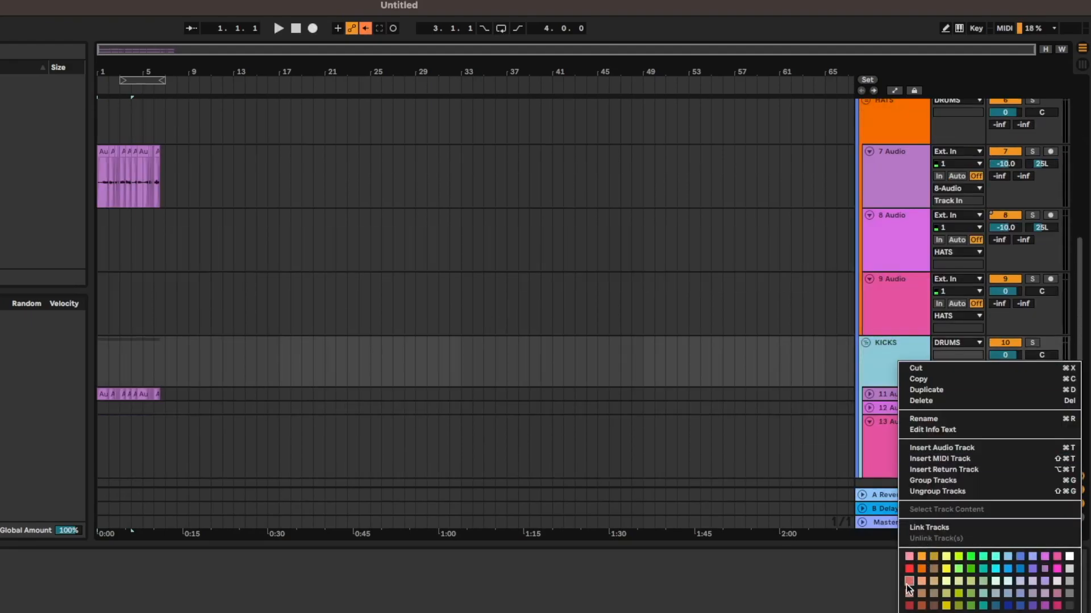
left_click(909, 581)
right_click(899, 356)
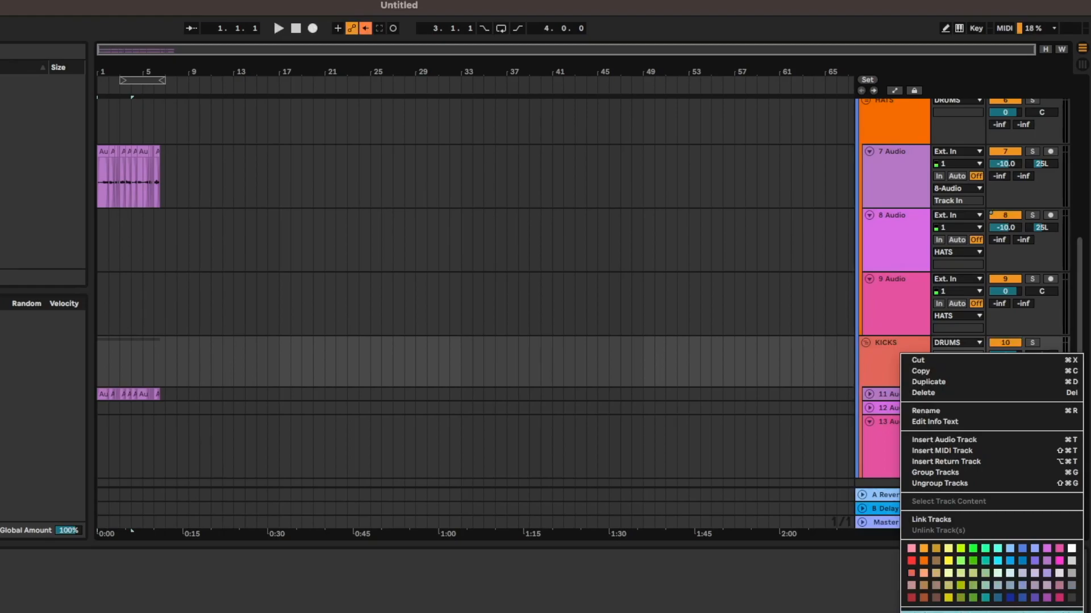
left_click(965, 611)
Assign the HATS and SNARES group colors to their grouped tracks and clips
scroll(897, 377, "up", 2)
scroll(899, 268, "up", 1)
left_click(907, 170)
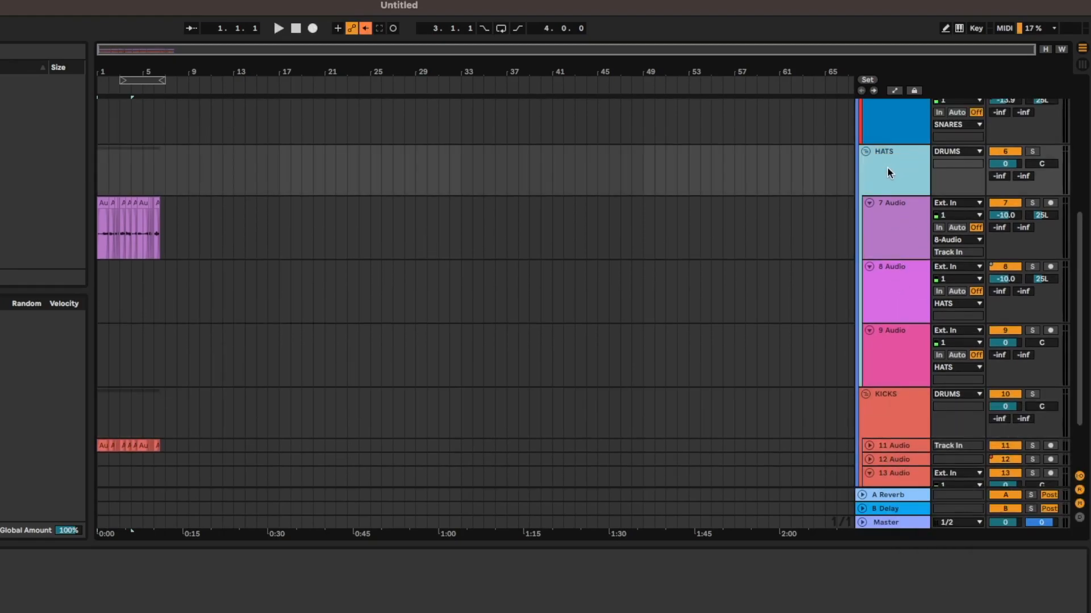
right_click(889, 171)
left_click(938, 431)
scroll(906, 193, "up", 5)
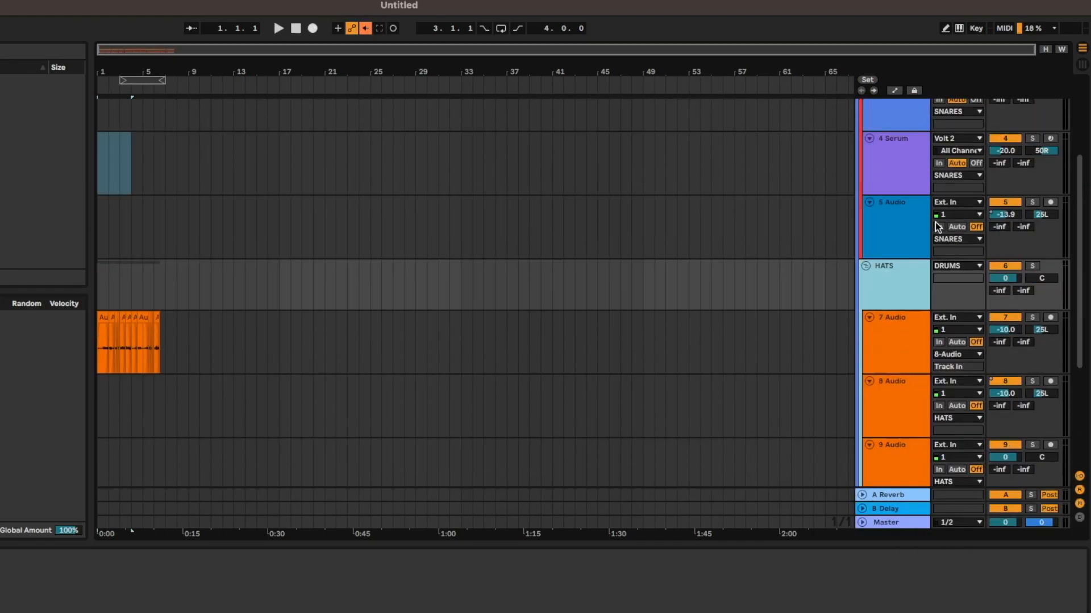
right_click(898, 184)
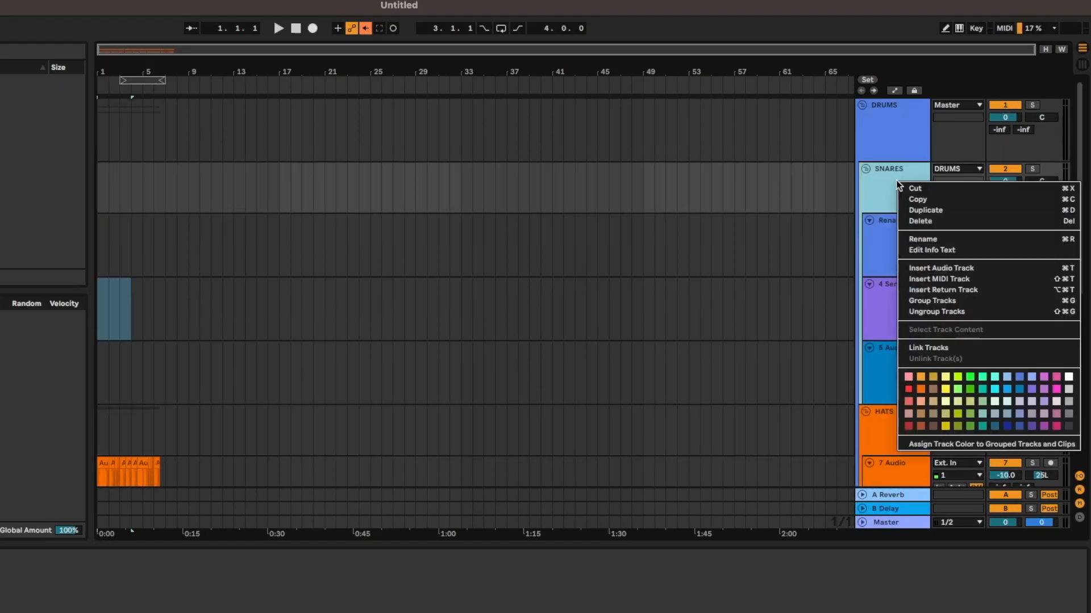
left_click(932, 444)
Color the outer DRUMS group track yellow
right_click(890, 131)
left_click(936, 317)
key("super+z")
left_click(859, 101)
left_click(859, 101)
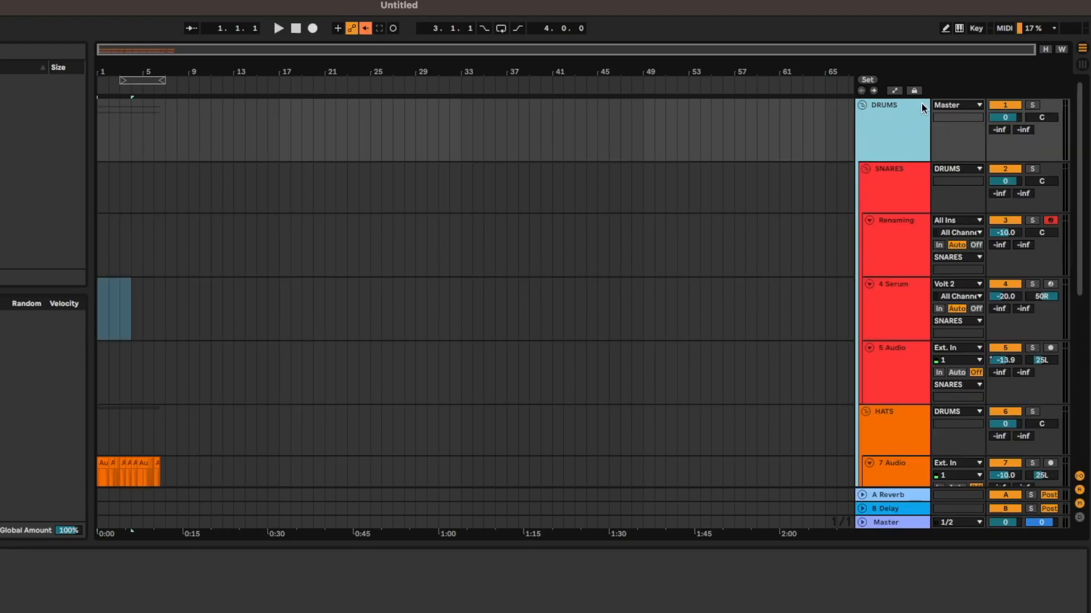
Assign the DRUMS group color to all its grouped tracks and clips, and look over the nested groups
right_click(902, 128)
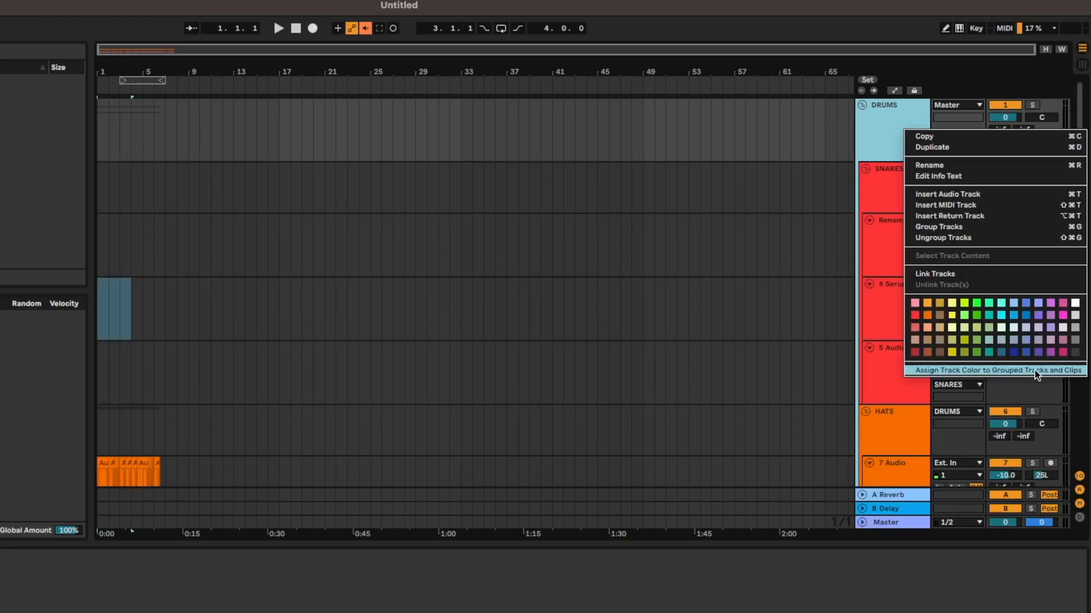
left_click(982, 372)
scroll(896, 344, "down", 10)
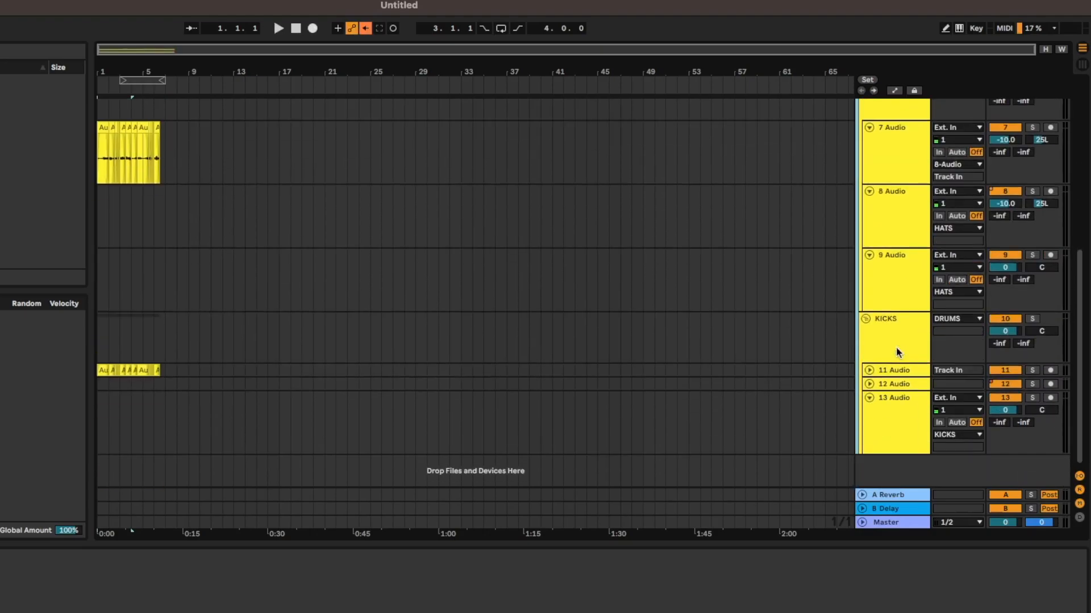
scroll(898, 341, "up", 10)
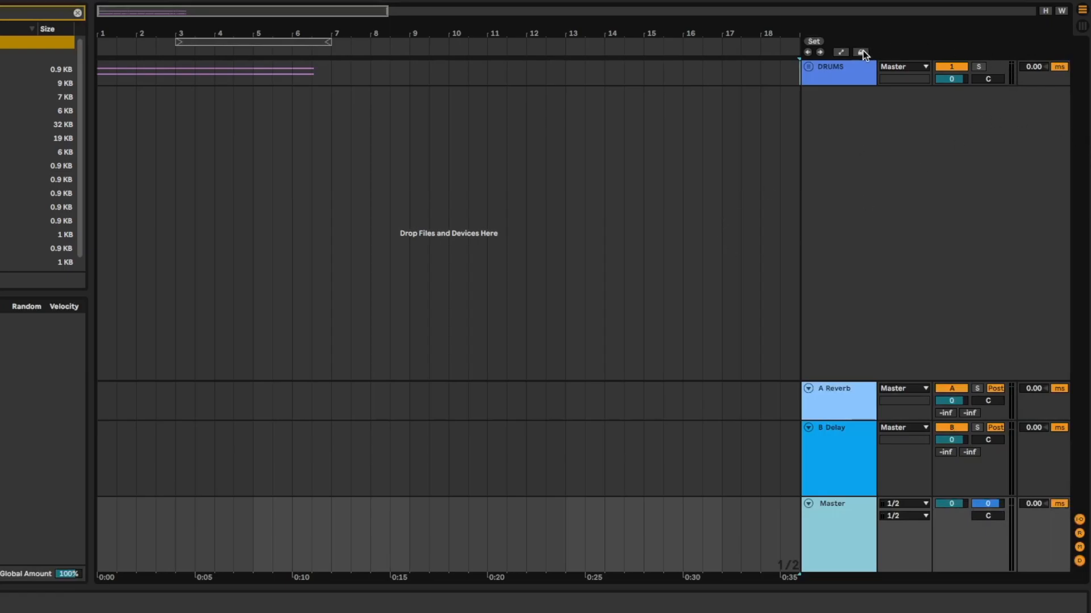
left_click(825, 69)
left_click(914, 68)
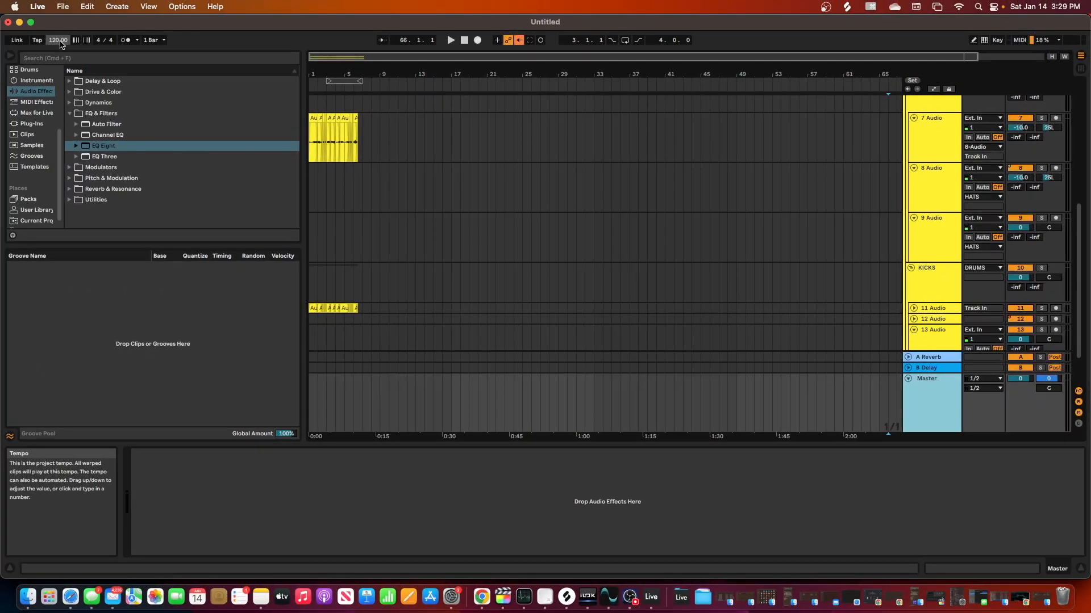
Set the project tempo to 118 BPM and show the Song Tempo automation on the Master track
mouse_move(61, 42)
left_mouse_down()
mouse_move(61, 55)
mouse_move(61, 42)
left_mouse_up()
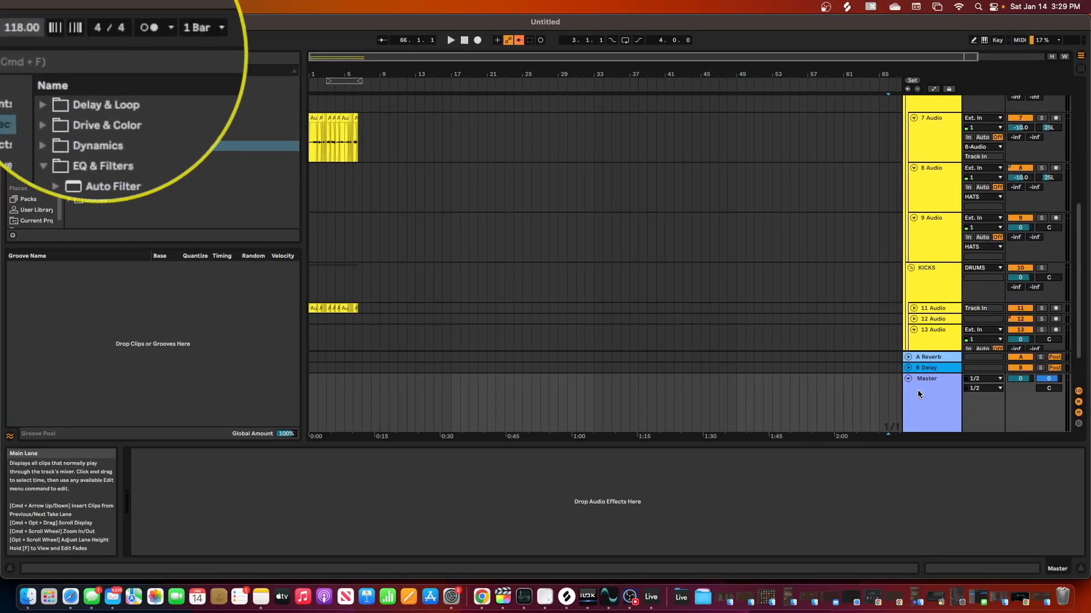
right_click(45, 38)
left_click(25, 35)
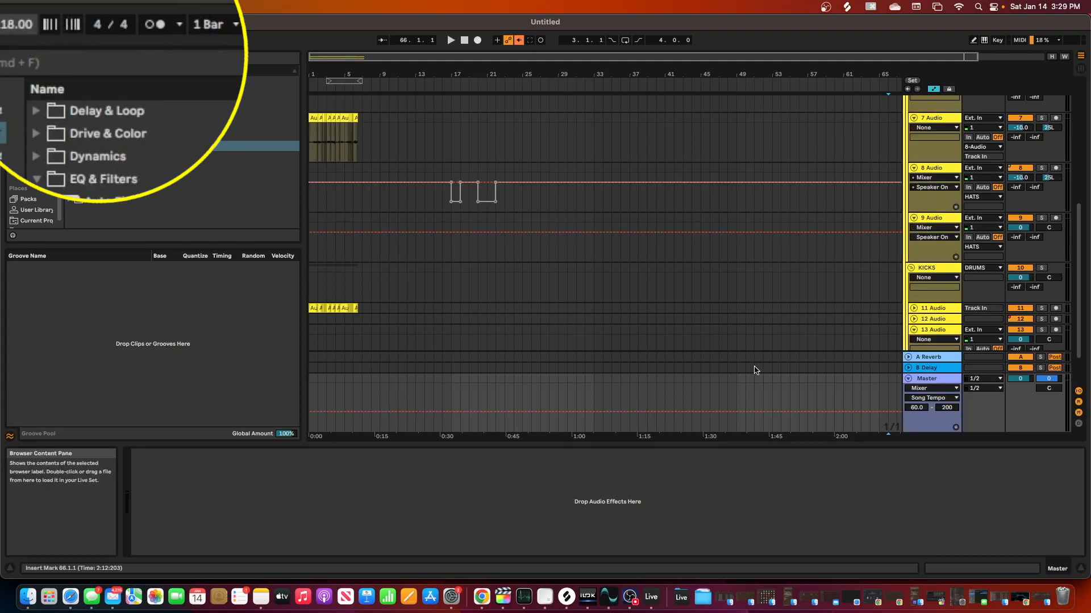
Draw Song Tempo automation on the Master track that dips slightly and rises to 198 BPM
key("a")
key("a")
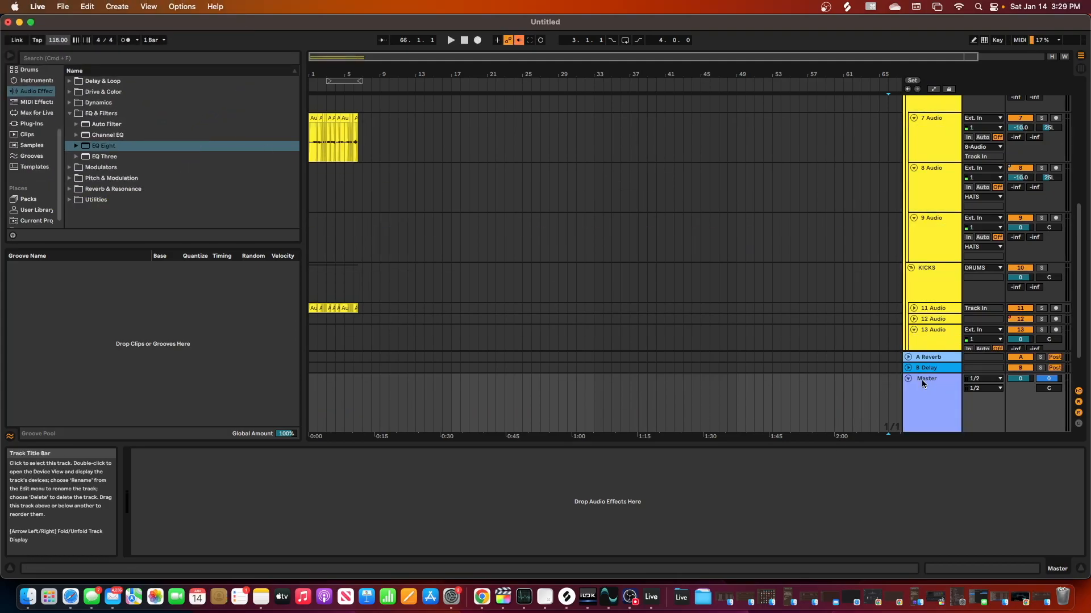
left_click_drag(394, 410, 517, 385)
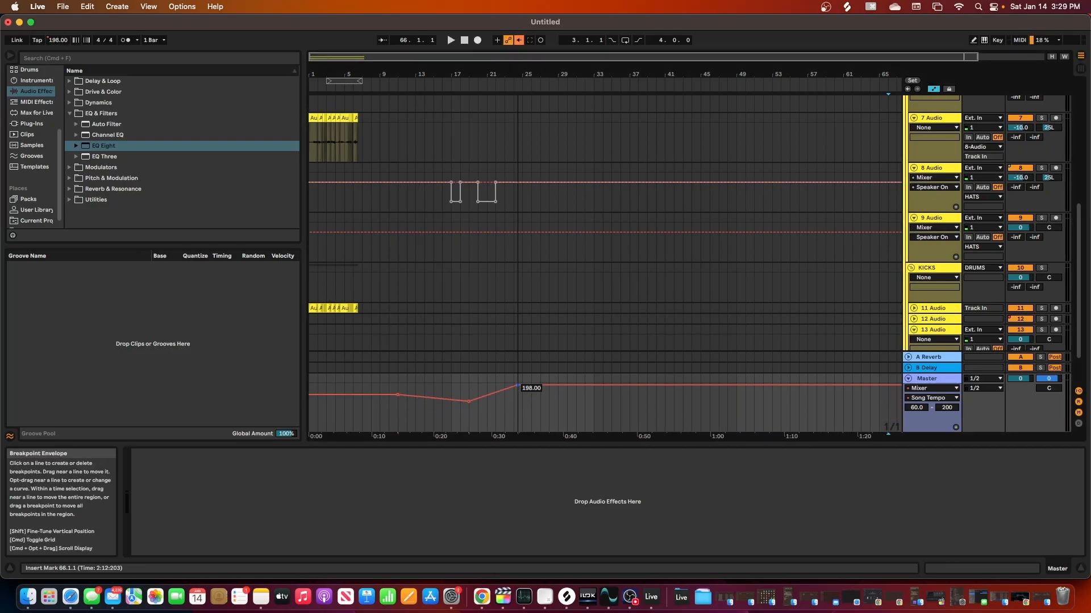
scroll(786, 341, "down", 2)
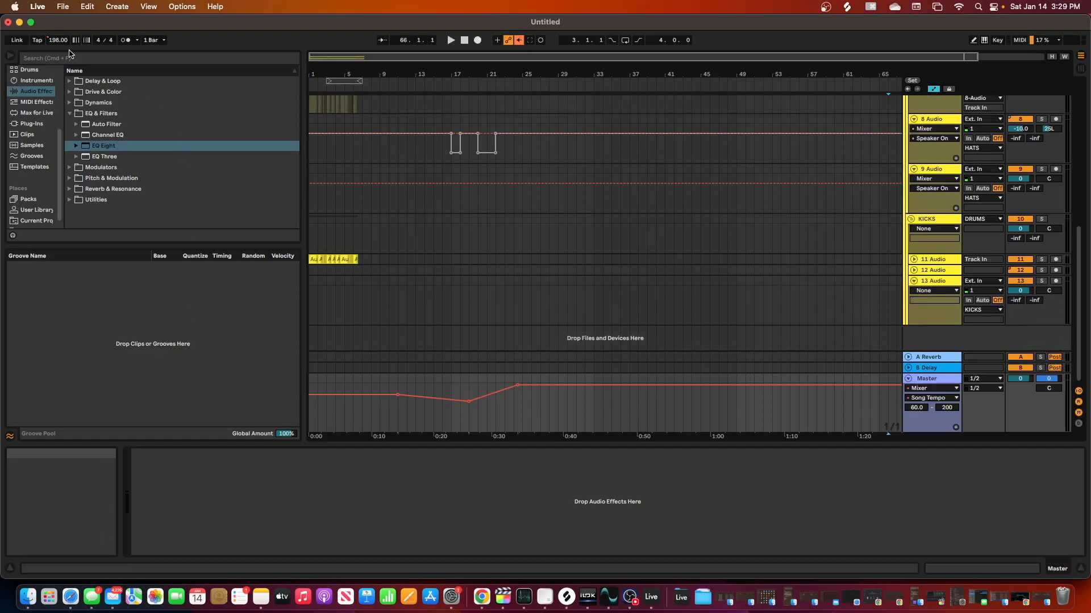
Browse the samples, lower the Master's preview/cue volume to about -18.9, and enable previewing for A Bowed Crash.aif
left_click(1057, 381)
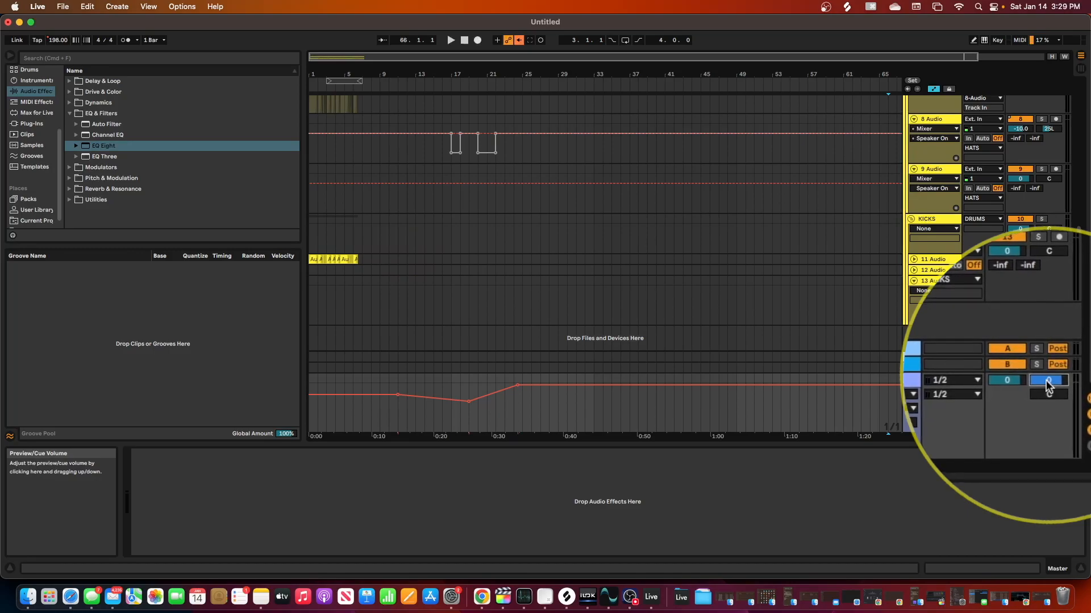
left_click(39, 147)
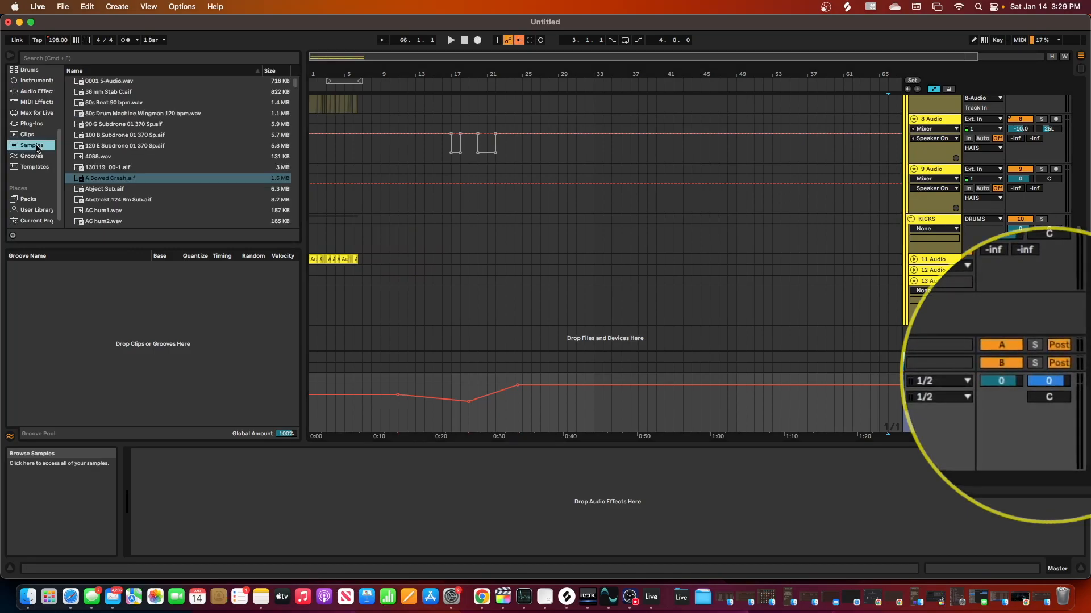
left_click_drag(1050, 380, 1050, 410)
left_click(110, 178)
left_click(13, 236)
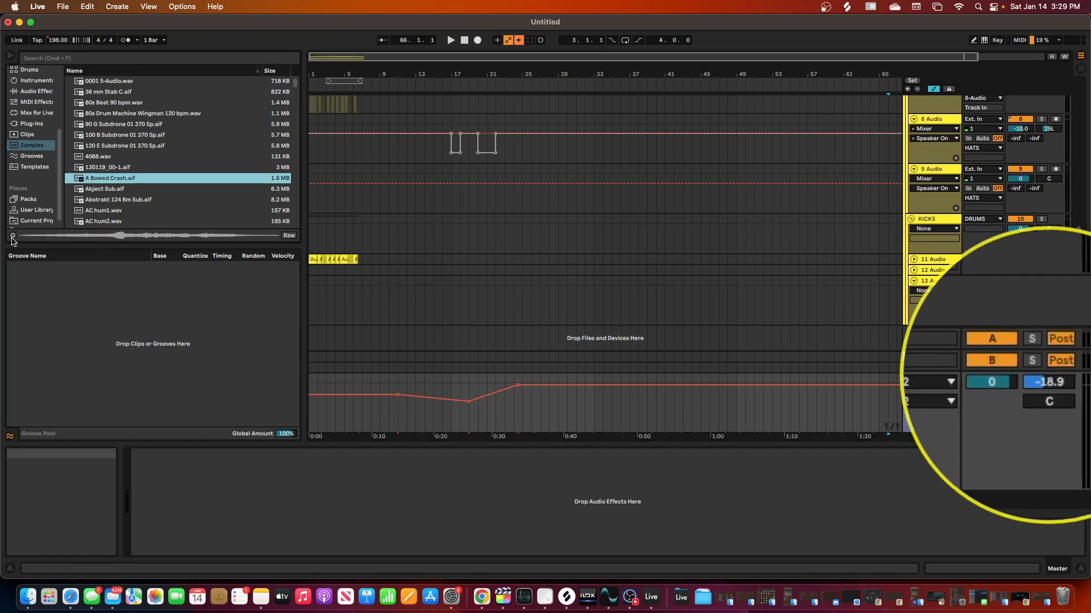
Preview Acid Techno Beat RK 13 125bpm.aif with the preview/cue volume at about -5.7 and again after resetting it to 0
left_click_drag(1050, 410, 1052, 392)
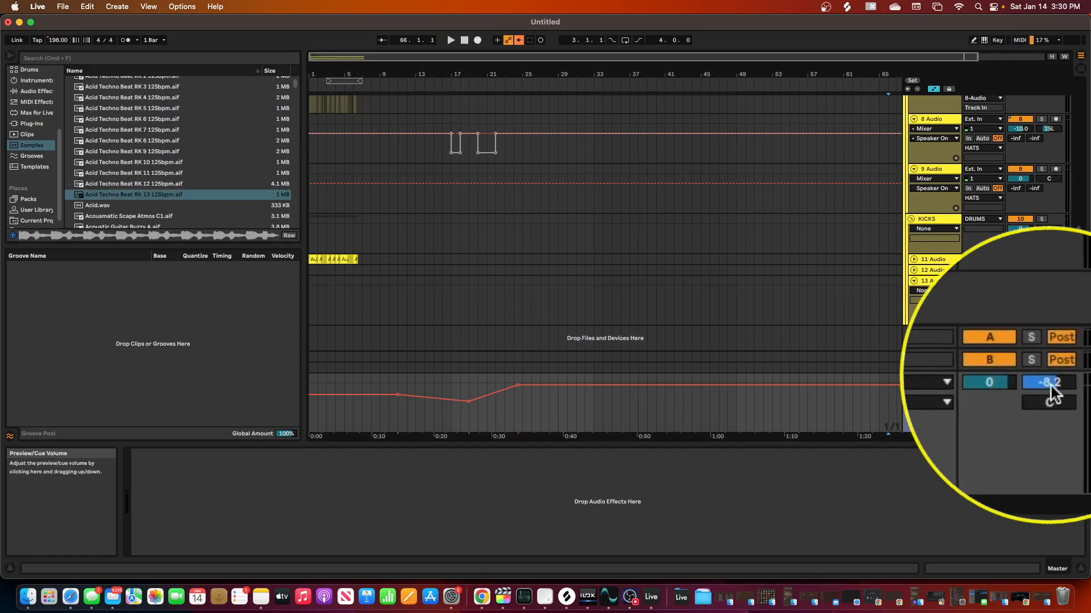
left_click(105, 197)
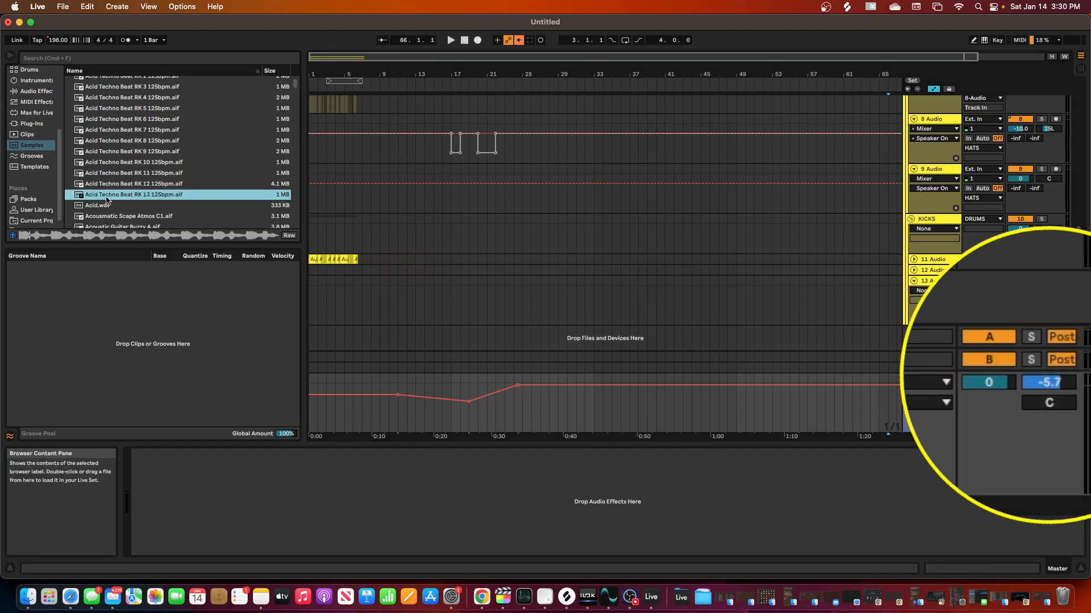
double_click(1048, 379)
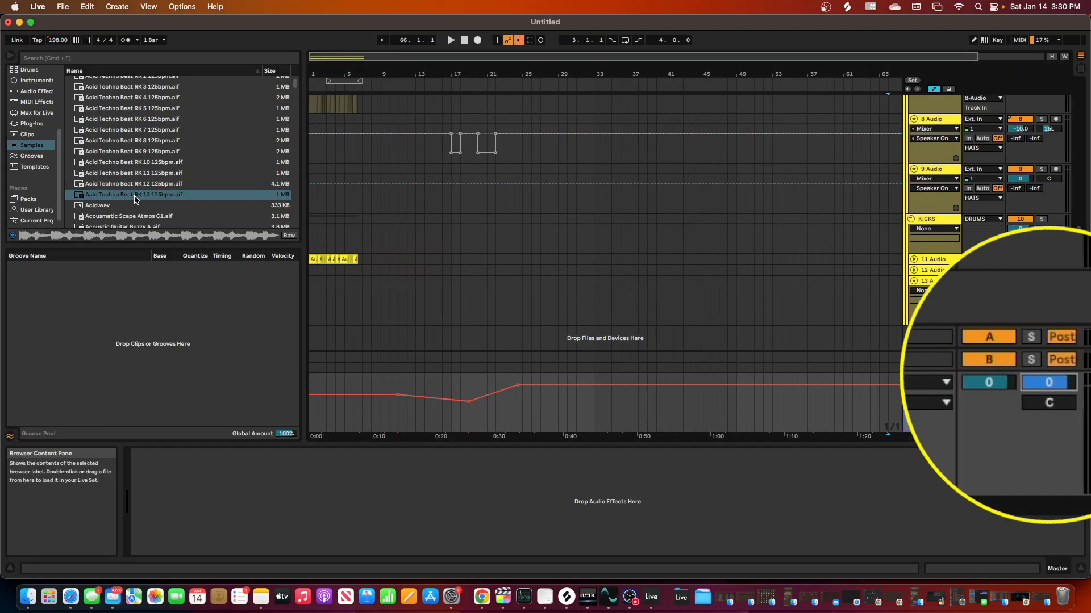
left_click(135, 198)
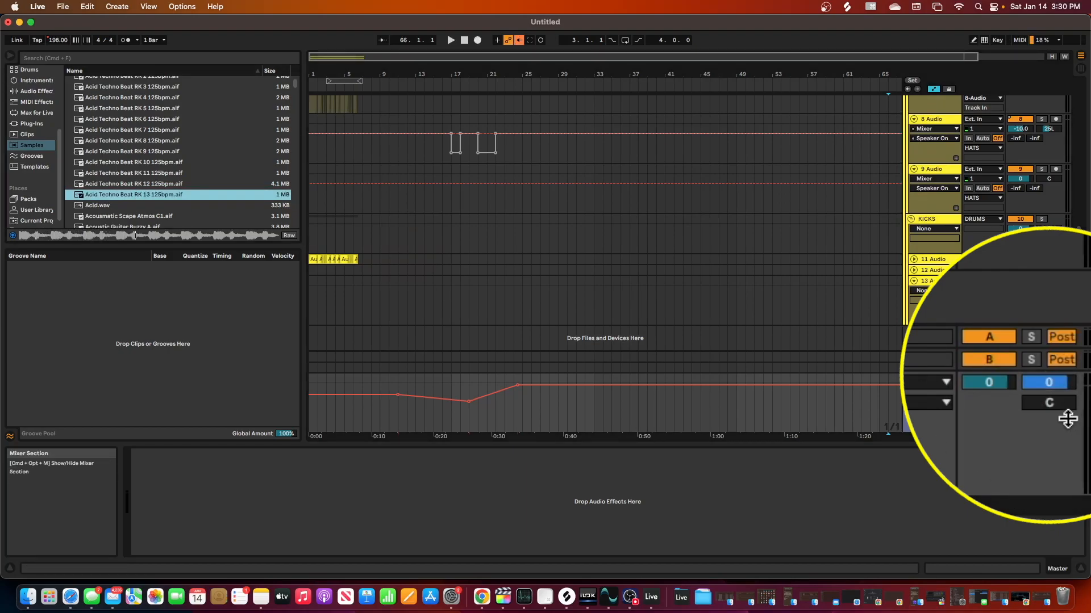
Set the preview/cue volume to -20, turn on the metronome, and play the arrangement
left_click(1048, 384)
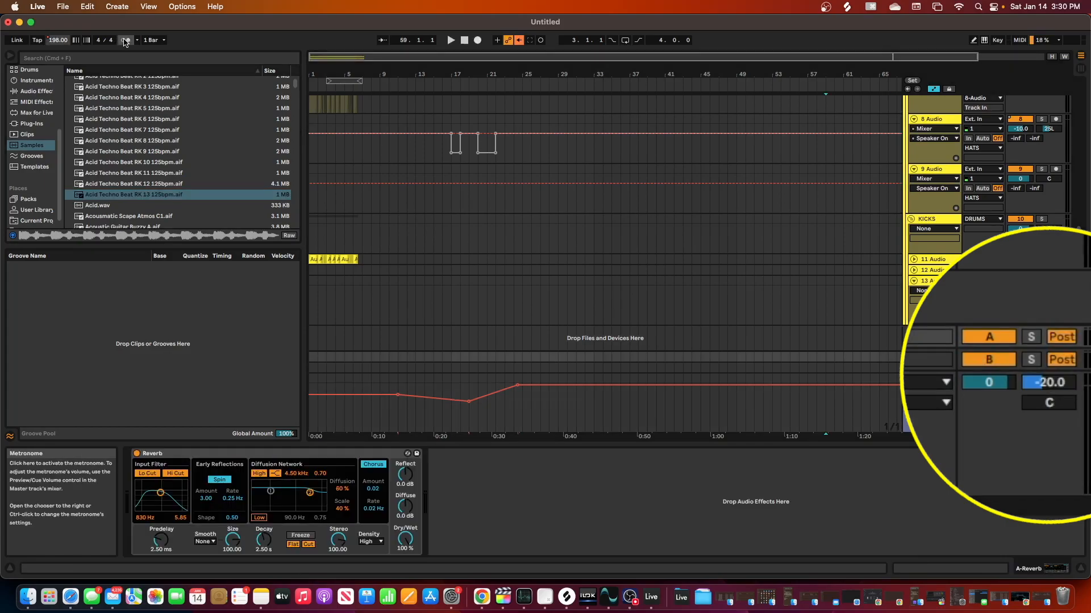
left_click(126, 41)
key("space")
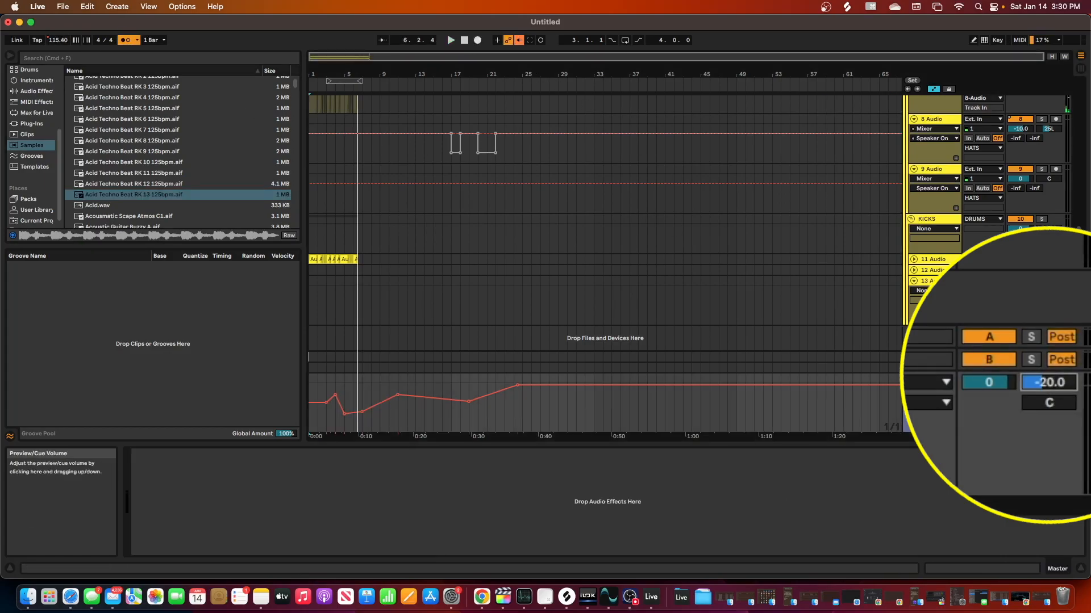
Compare the metronome loudness during playback with the preview/cue volume at -10 and at 0
type("-10")
key("Return")
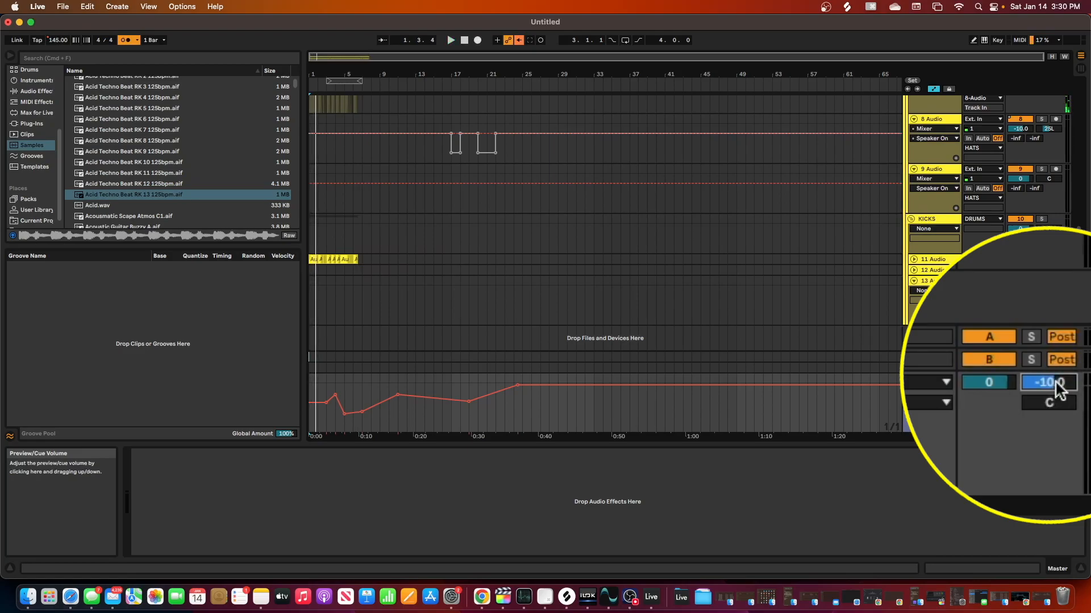
key("space")
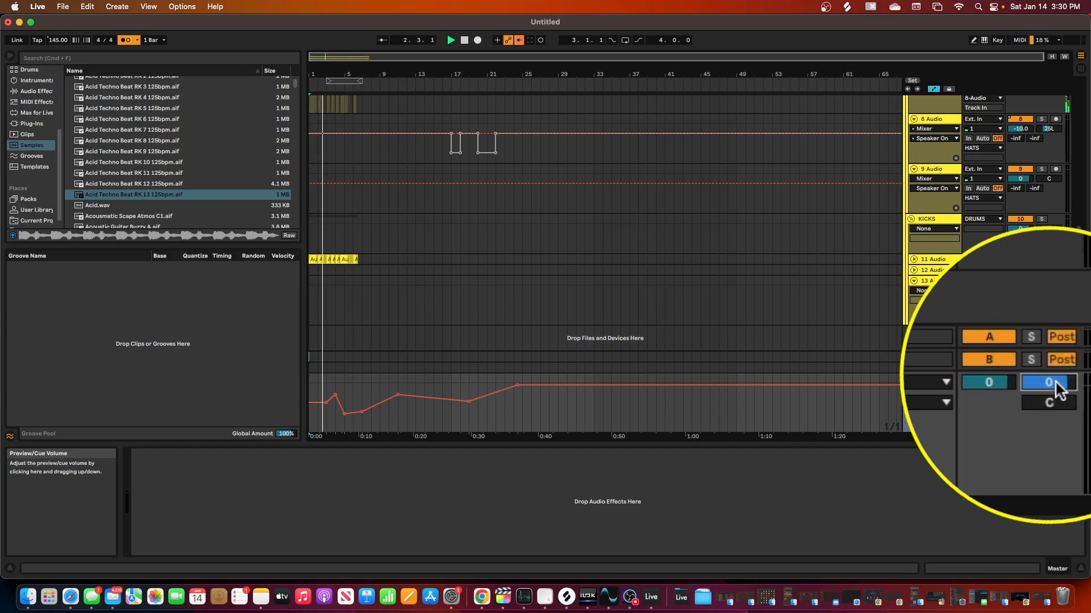
left_click(1008, 389)
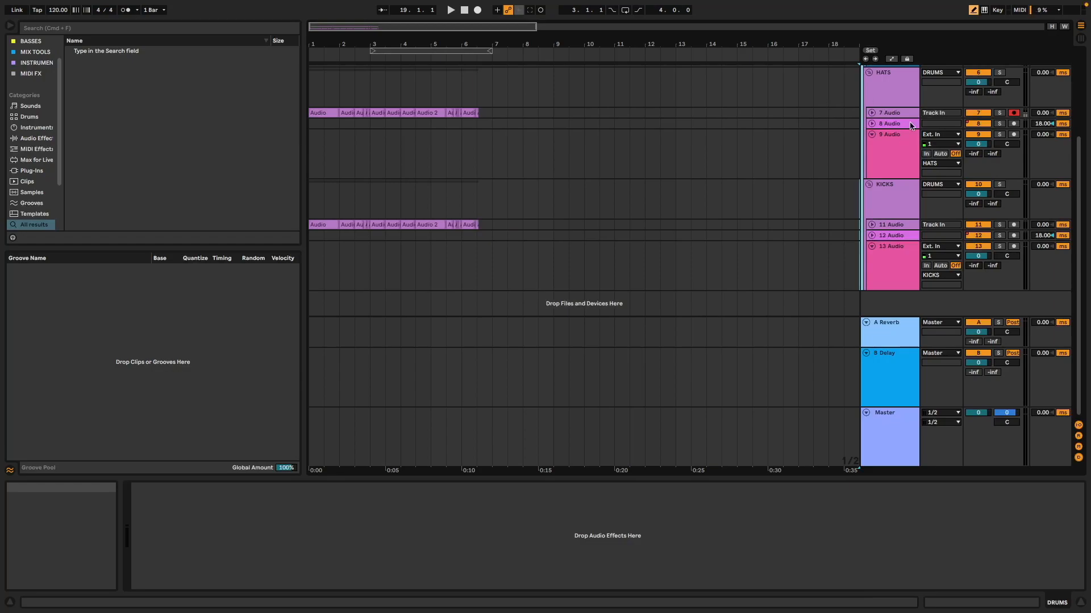
Load the AVOX ARTICULATOR VST3 plug-in onto the 9 Audio track and close its plug-in window
left_click(887, 140)
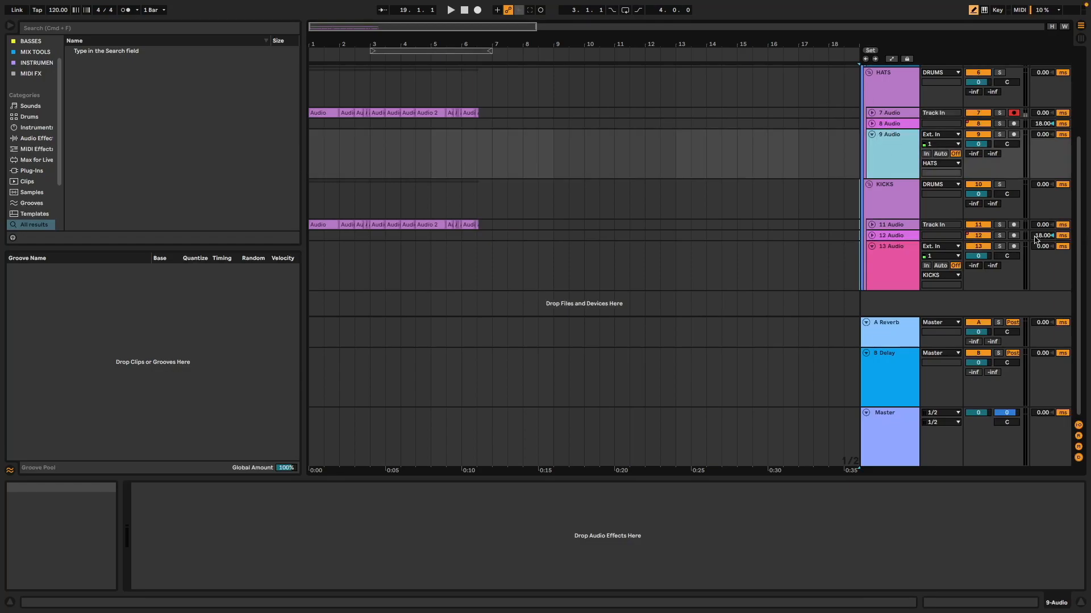
left_click(40, 169)
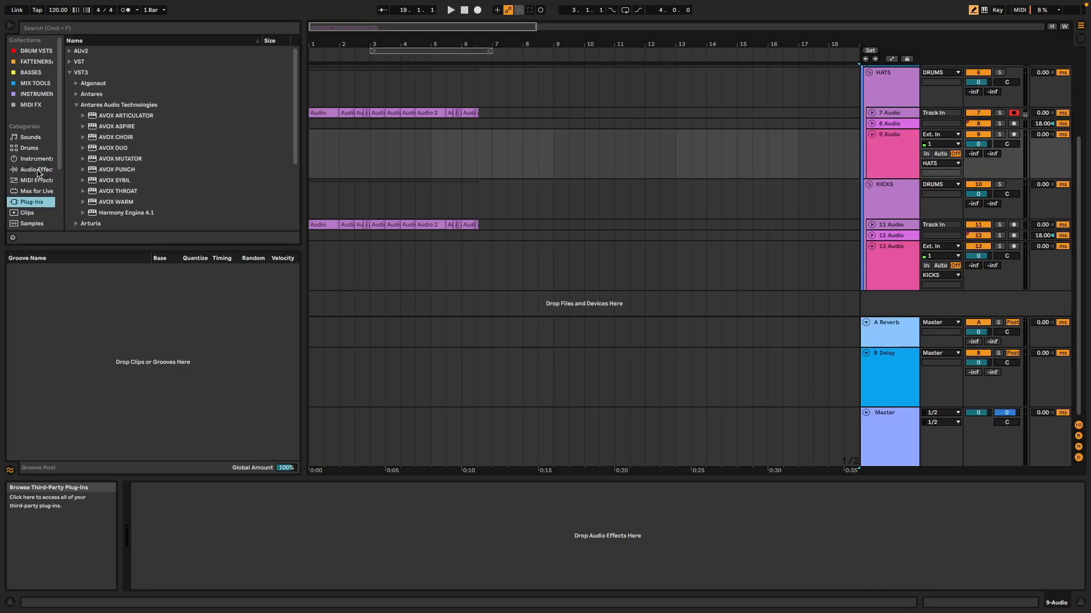
double_click(116, 117)
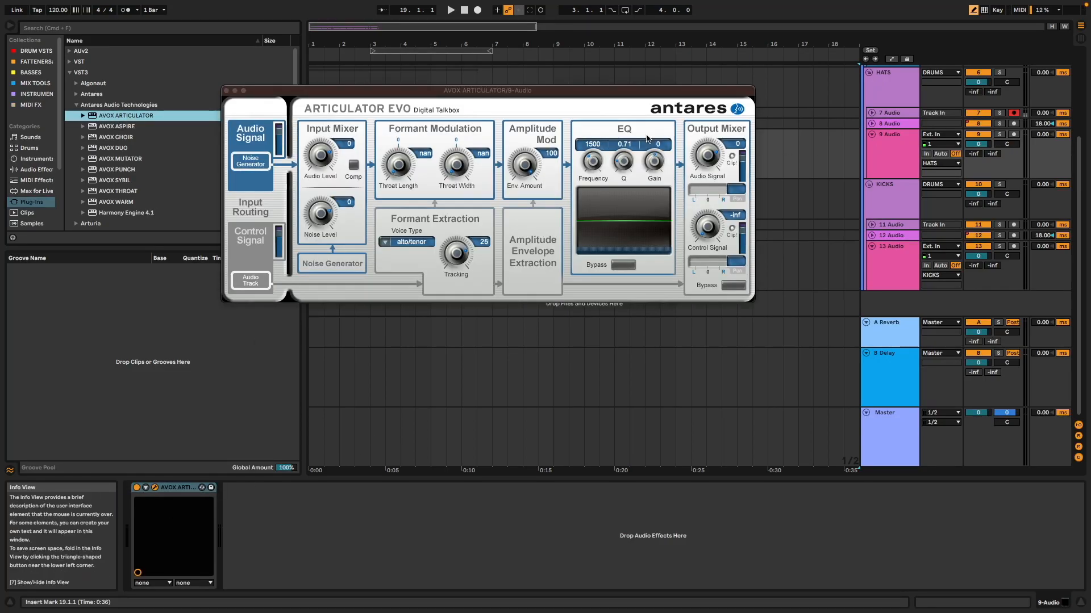
left_click(226, 91)
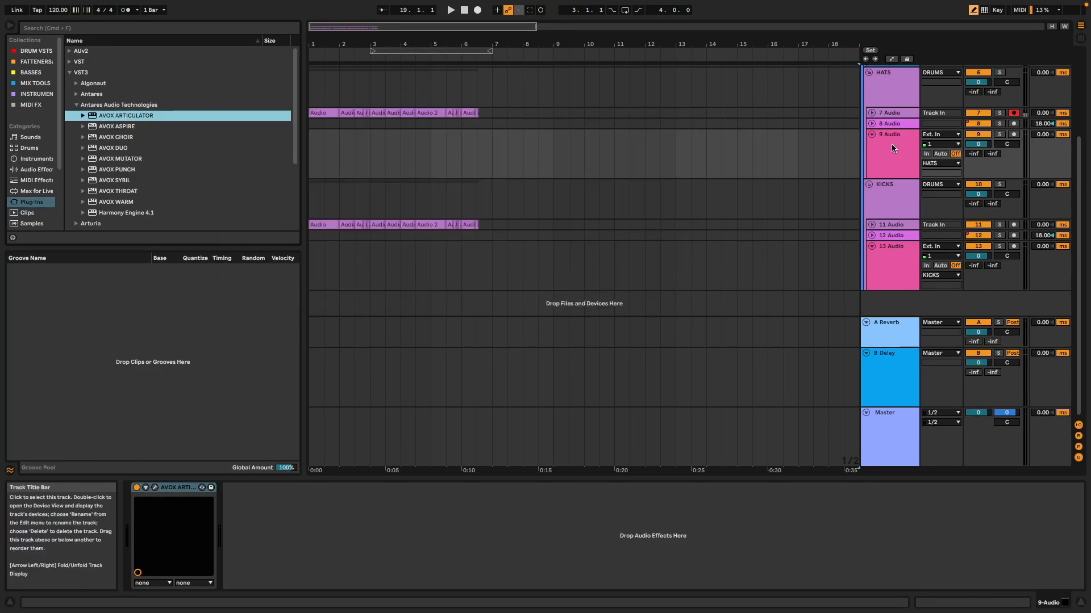
Load the AVOX MUTATOR VST3 plug-in onto the 9 Audio track and close its plug-in window
double_click(110, 159)
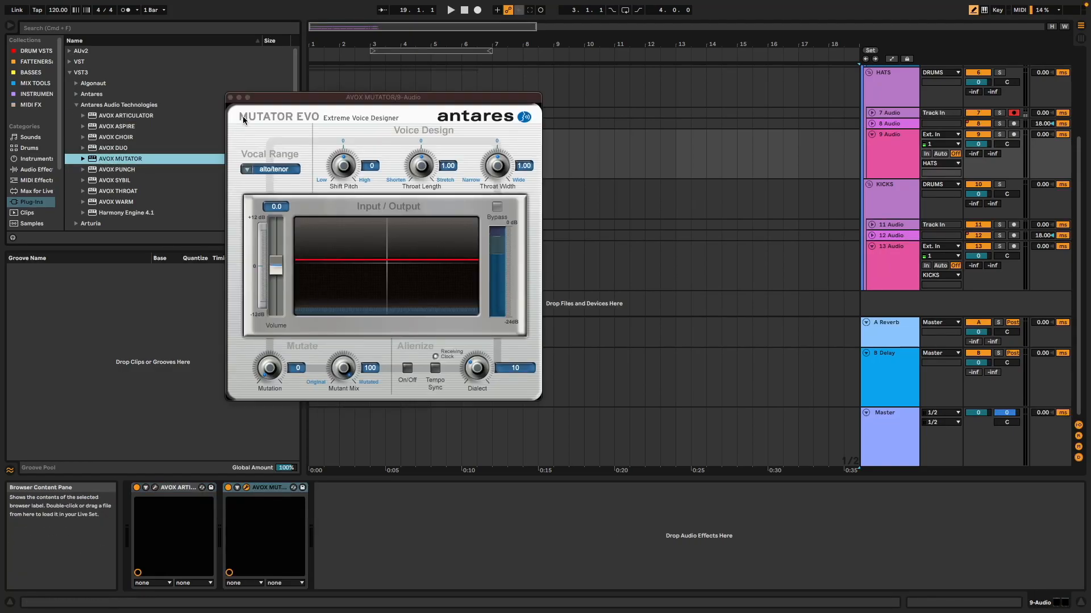
left_click(230, 97)
Replace the Serum instrument on the 4 Serum track with the Algonaut Atlas VST3 plug-in
scroll(113, 169, "down", 3)
double_click(116, 120)
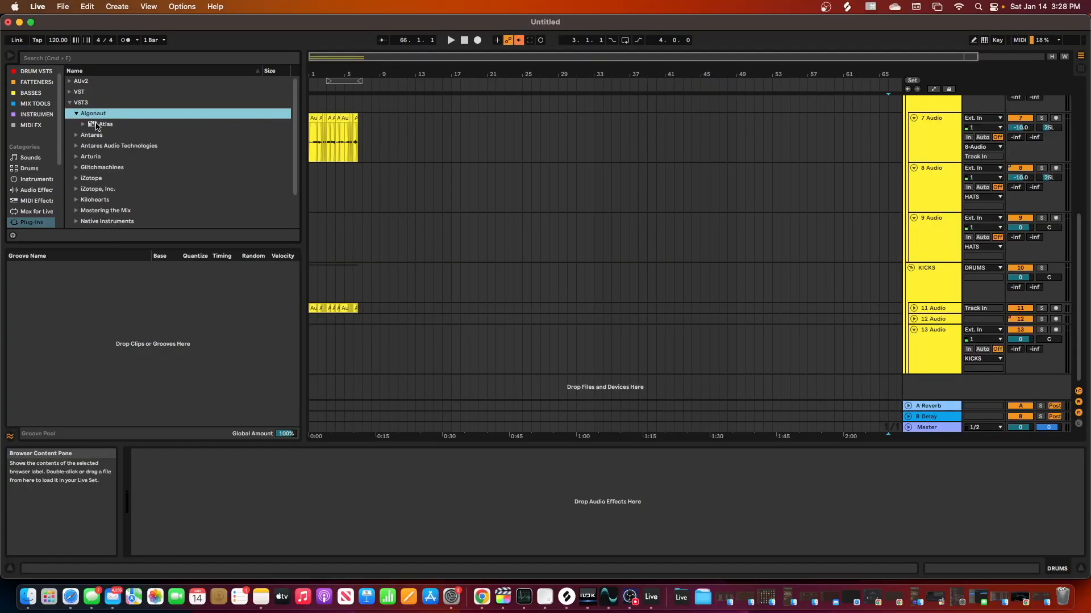
double_click(101, 124)
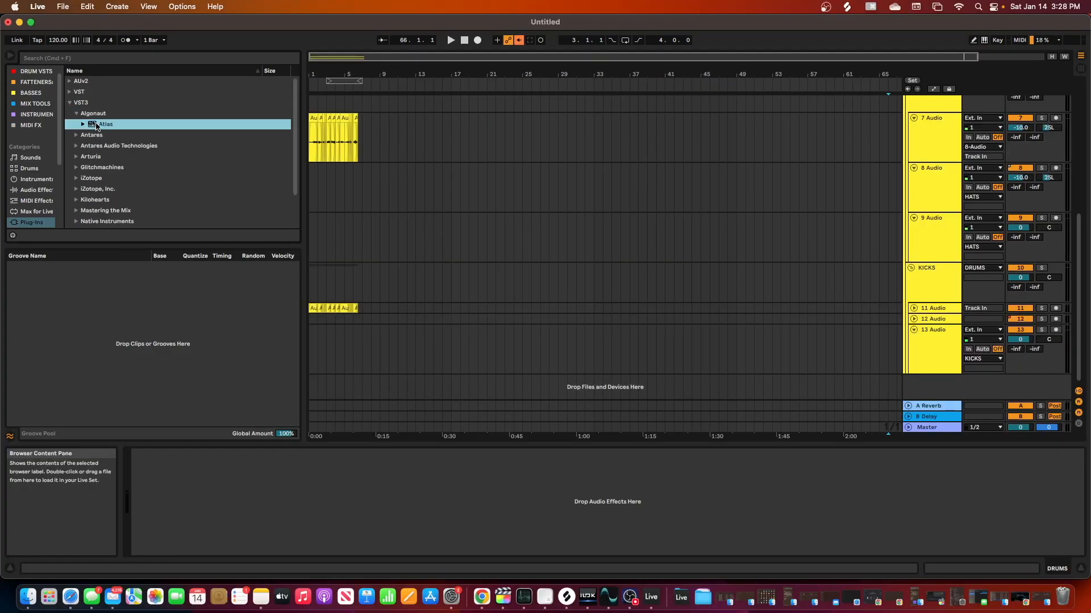
left_click(939, 238)
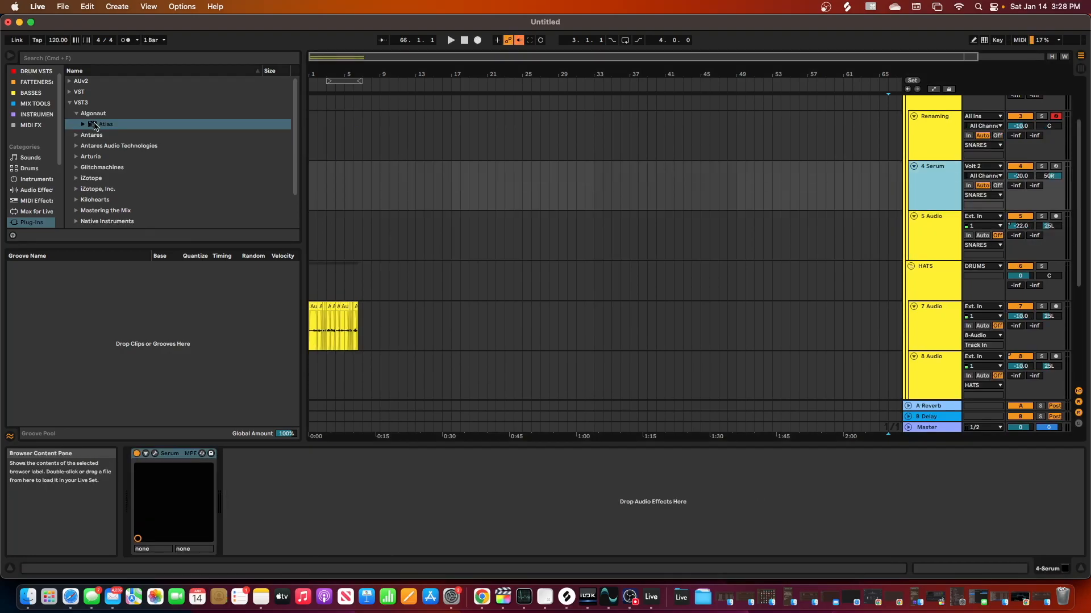
left_click_drag(115, 128, 925, 188)
Browse the EQ & Filters audio effects and load EQ Eight onto the 7 Audio track
left_click(37, 49)
scroll(34, 114, "down", 3)
left_click(37, 91)
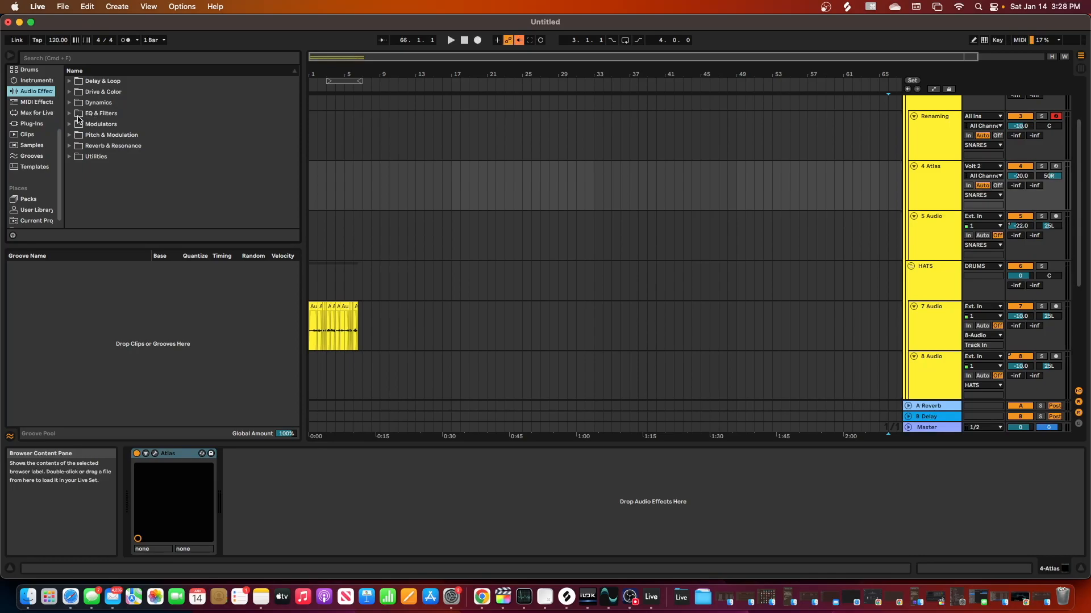
left_click(73, 113)
left_click_drag(95, 144, 767, 297)
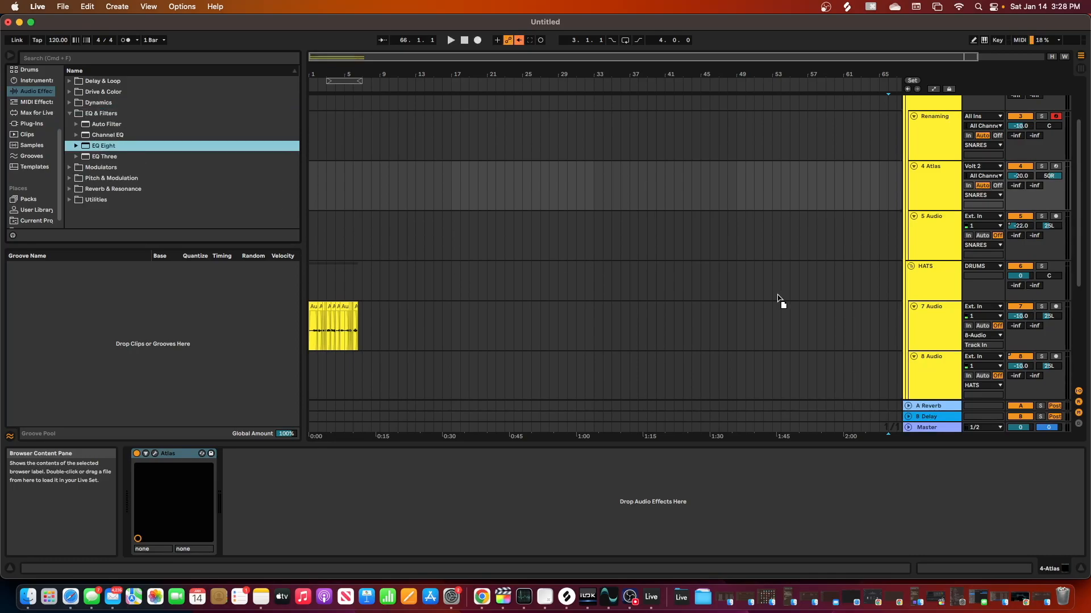
left_click_drag(941, 320, 942, 321)
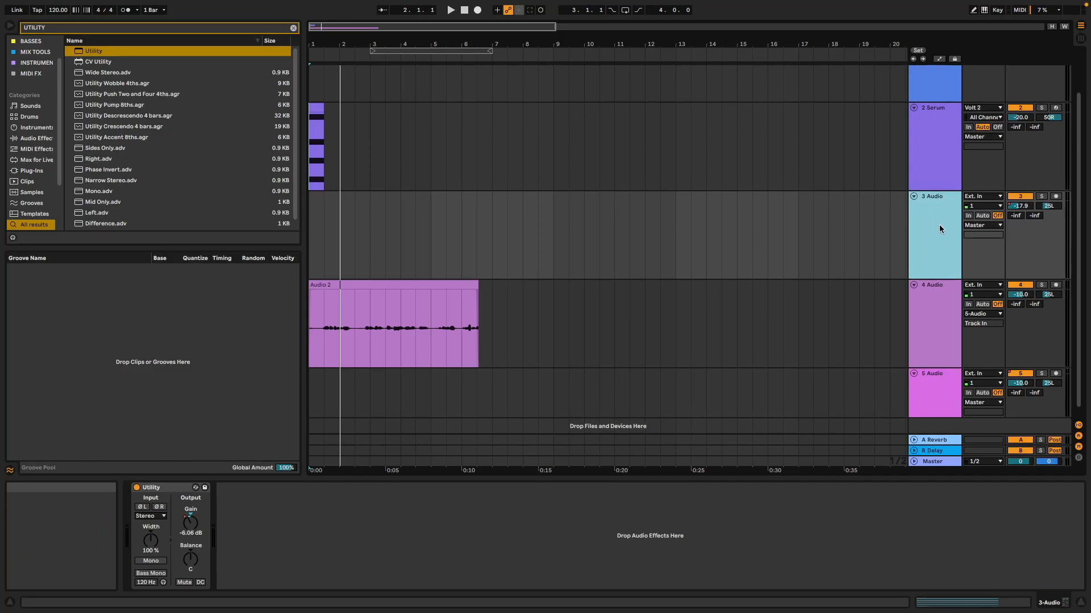
Show the take lanes of the 4 Audio track
scroll(936, 187, "down", 1)
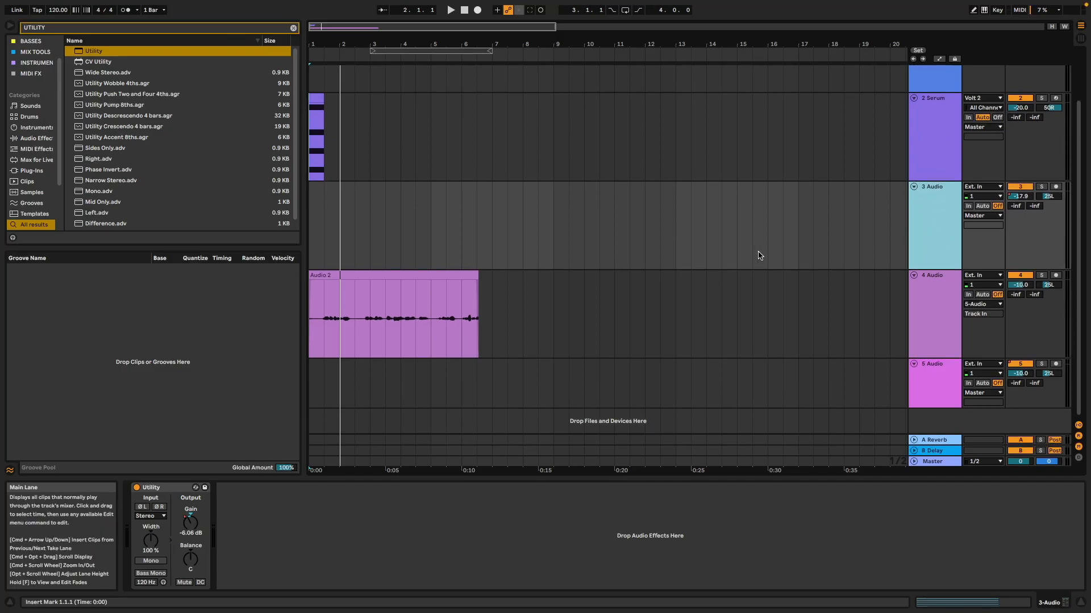
right_click(943, 301)
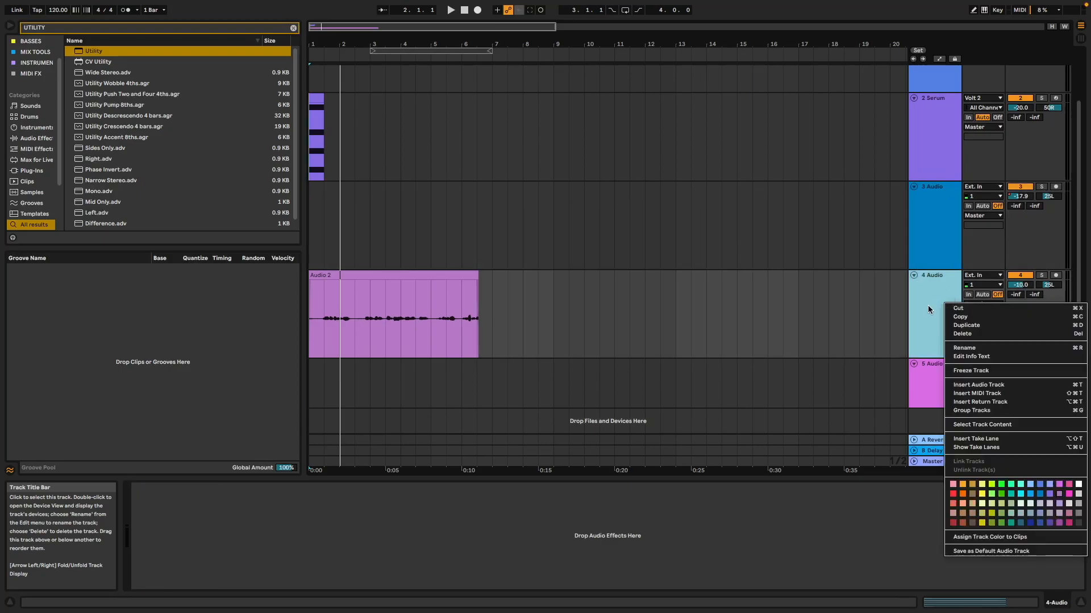
left_click(1012, 455)
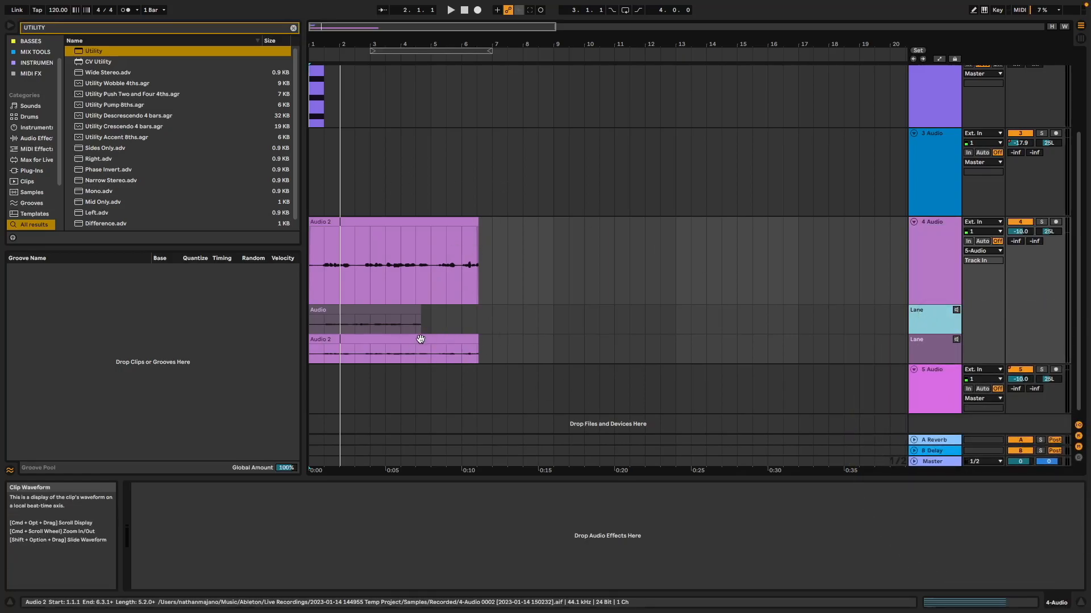
Return the playhead to the start and delete the content of bars 1 to 3 on the 2 Serum track
left_click(464, 10)
left_click(464, 10)
left_click_drag(401, 94, 212, 95)
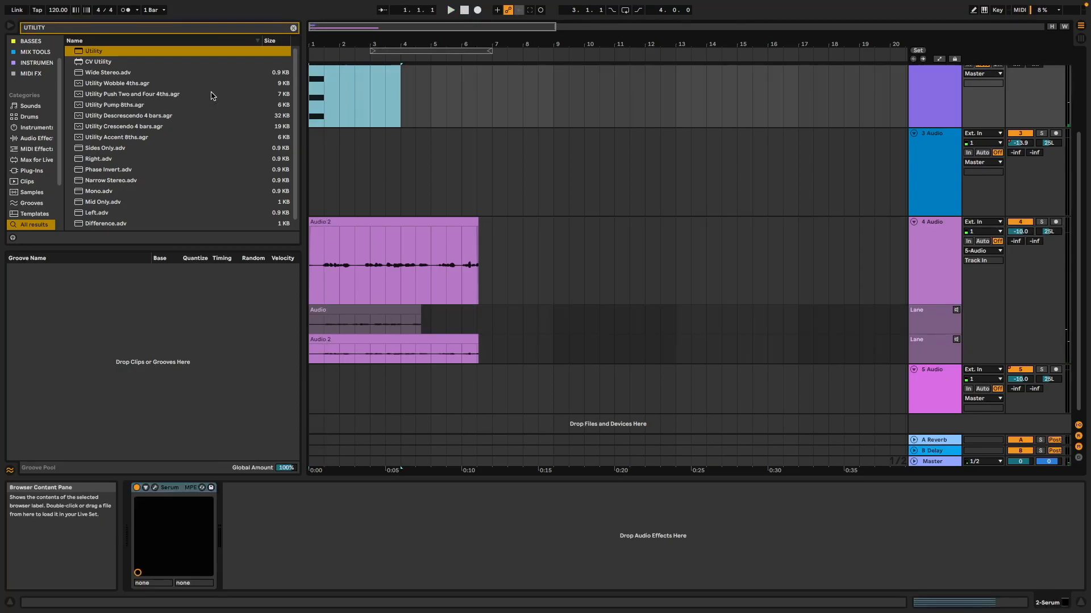
key("BackSpace")
Record a new take of about two bars from the start of the 4 Audio track, and select the Audio 3 and Audio 2 takes
key("F9")
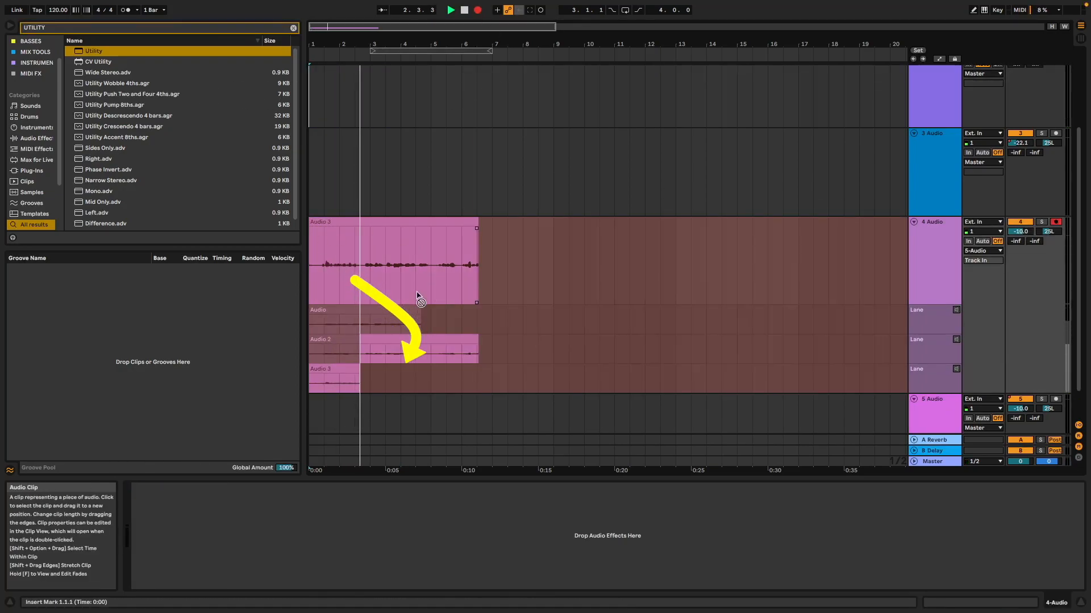
key("space")
left_click(343, 366)
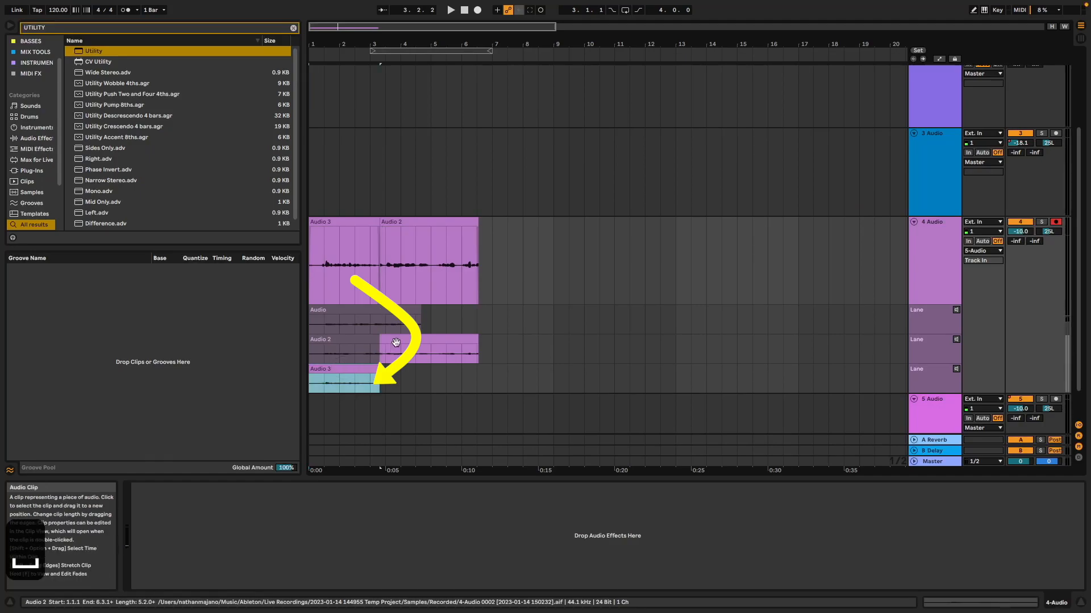
left_click(404, 349)
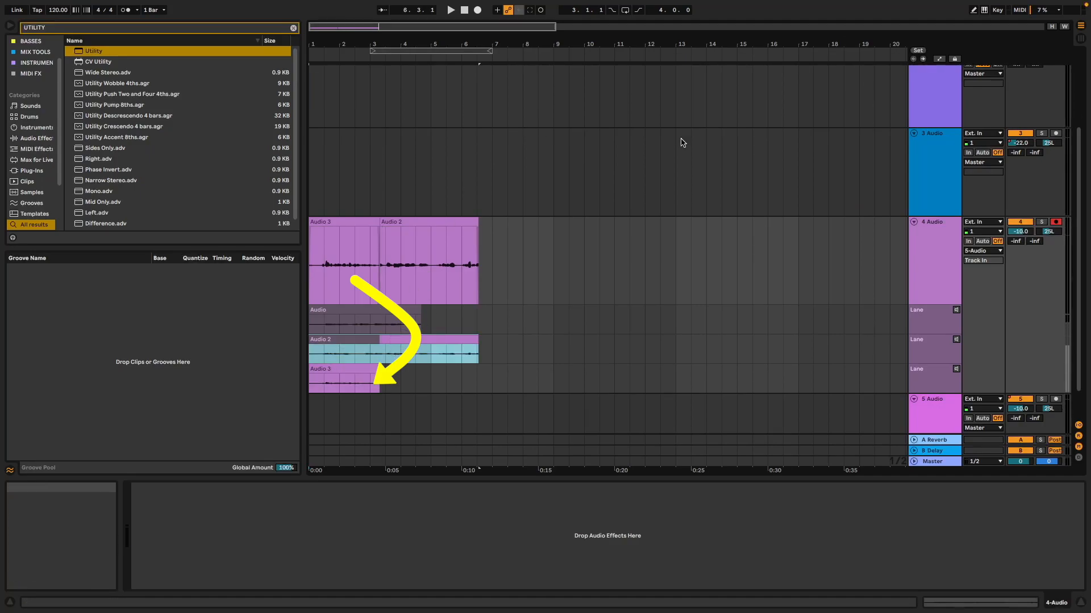
Turn on Draw Mode and comp the 4 Audio track's main lane by painting in sections from its take lanes
left_click(961, 14)
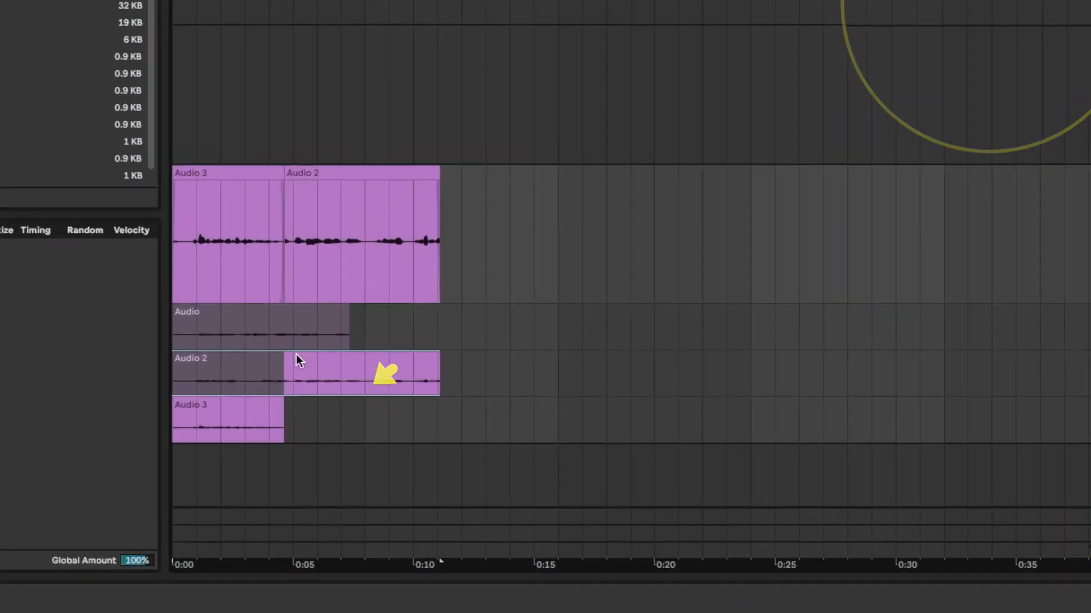
left_click(326, 316)
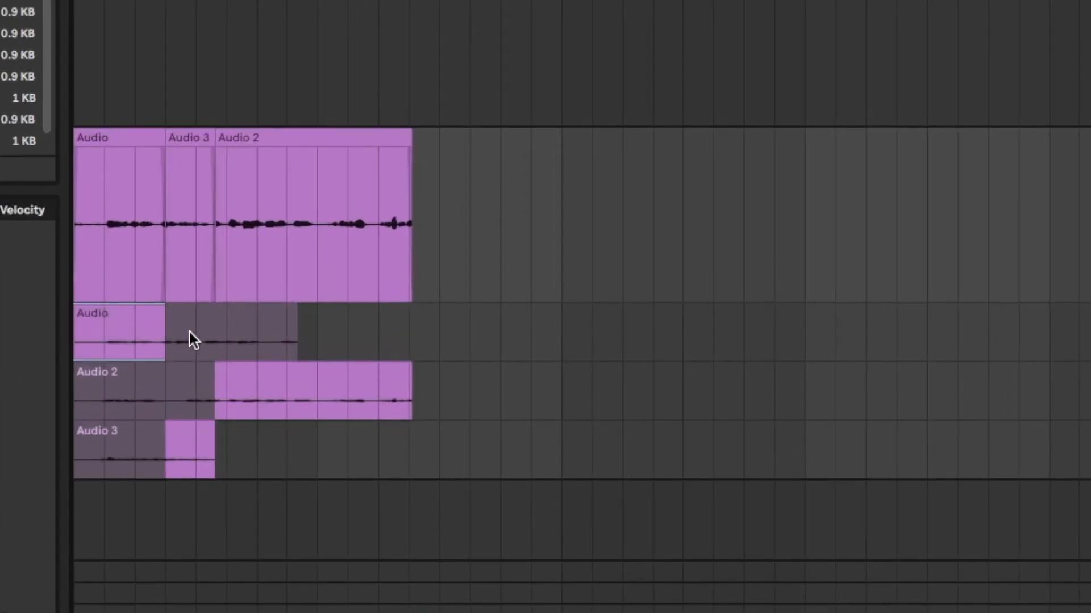
left_click(146, 401)
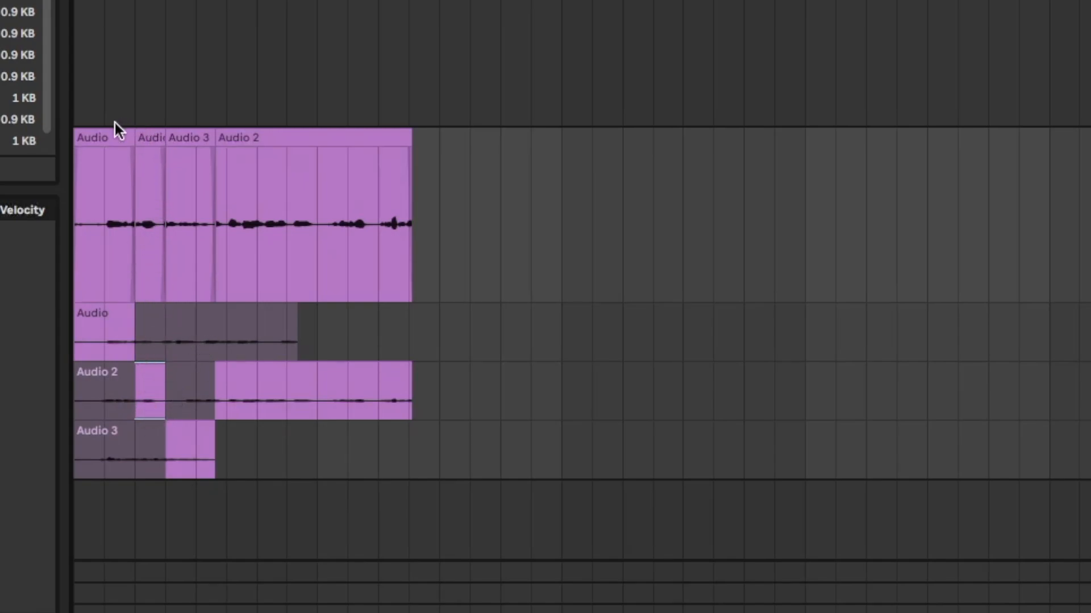
left_click(200, 397)
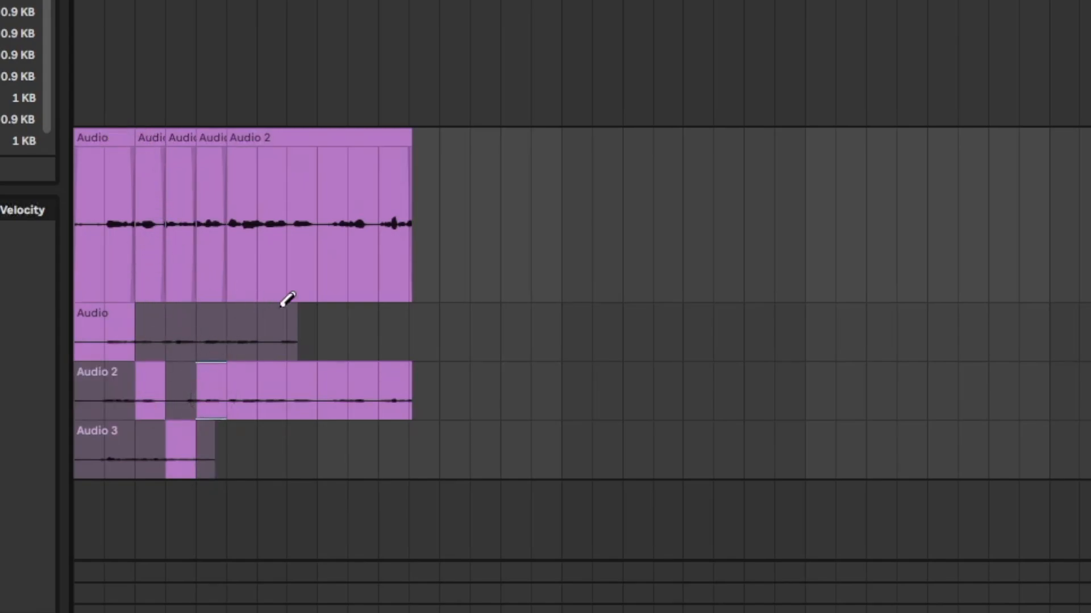
left_click(277, 332)
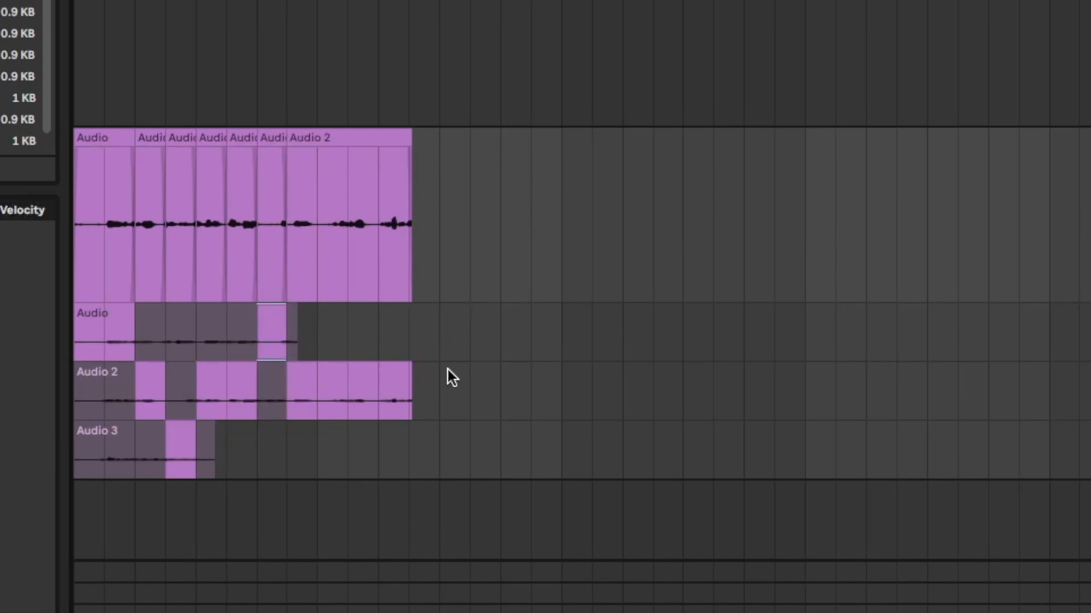
left_click(364, 389)
left_click(382, 385)
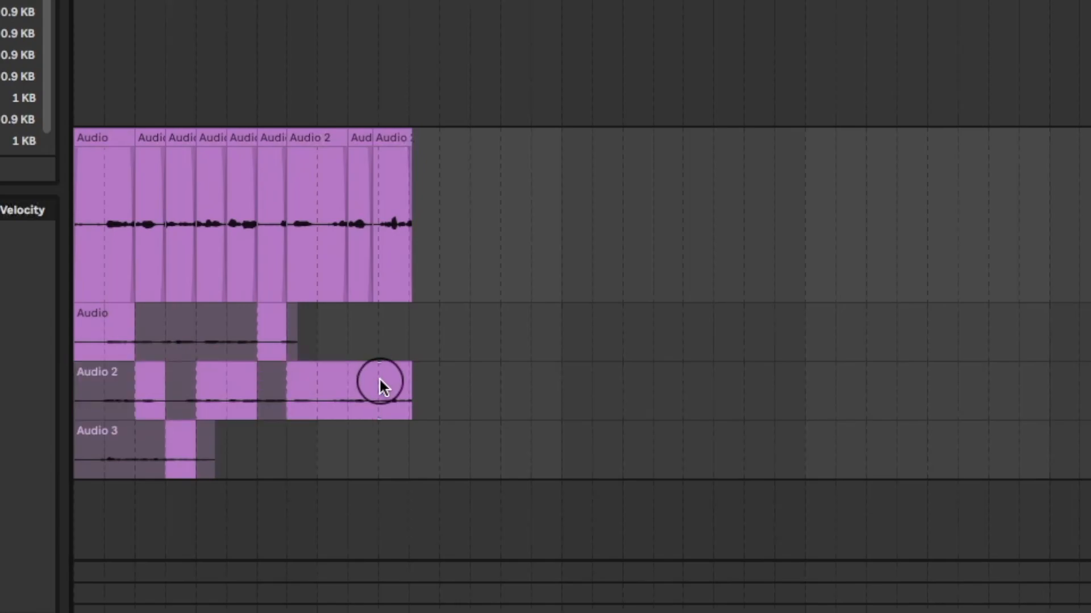
left_click_drag(402, 388, 406, 388)
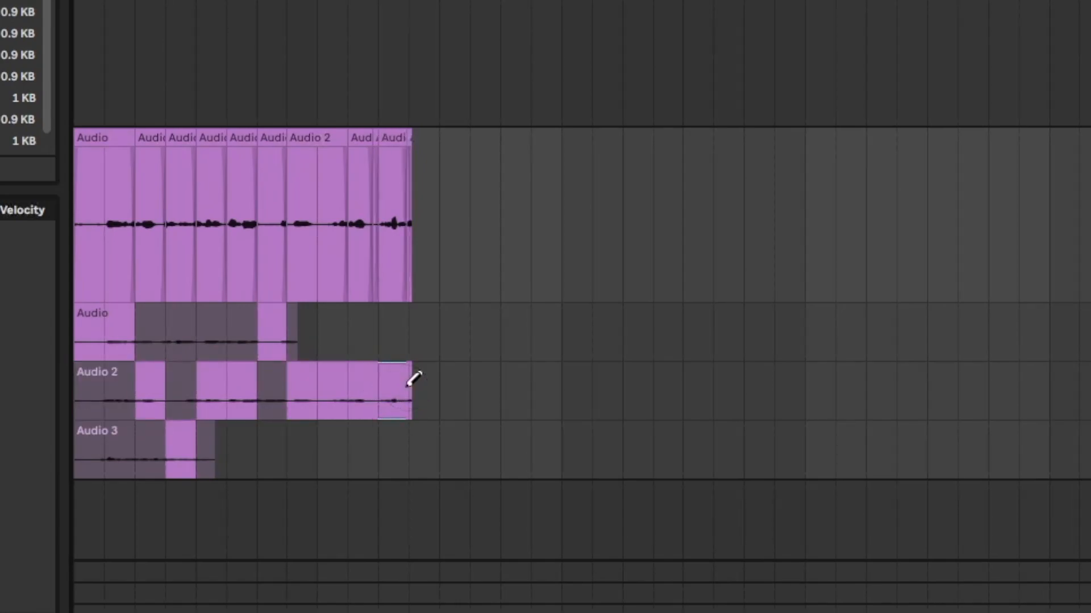
left_click(363, 388)
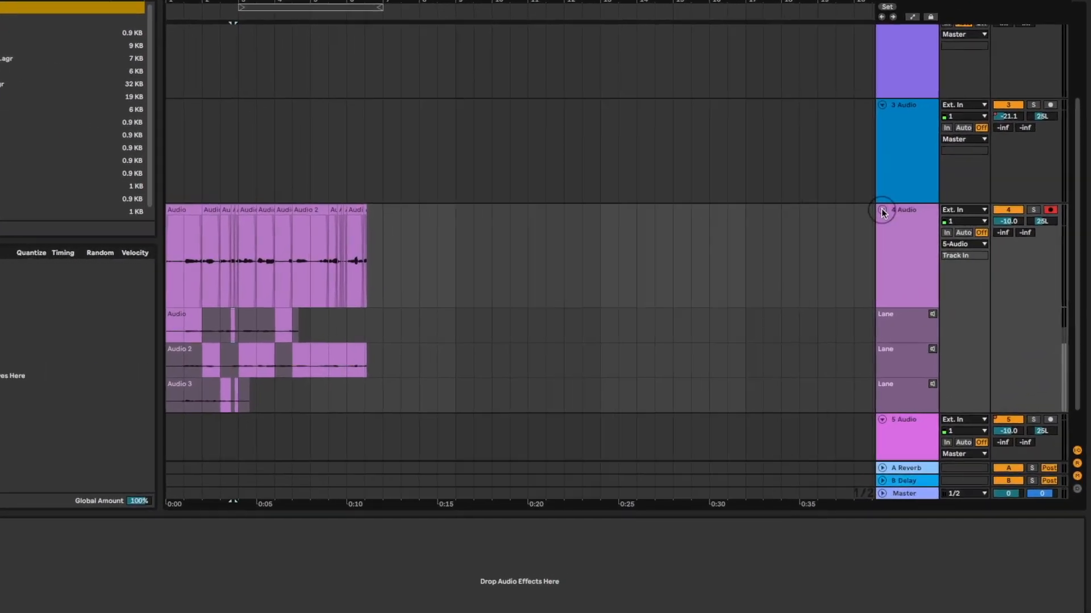
Fold the 4 Audio track, select the 5 Audio track, and show the arrangement's automation lanes
left_click(913, 222)
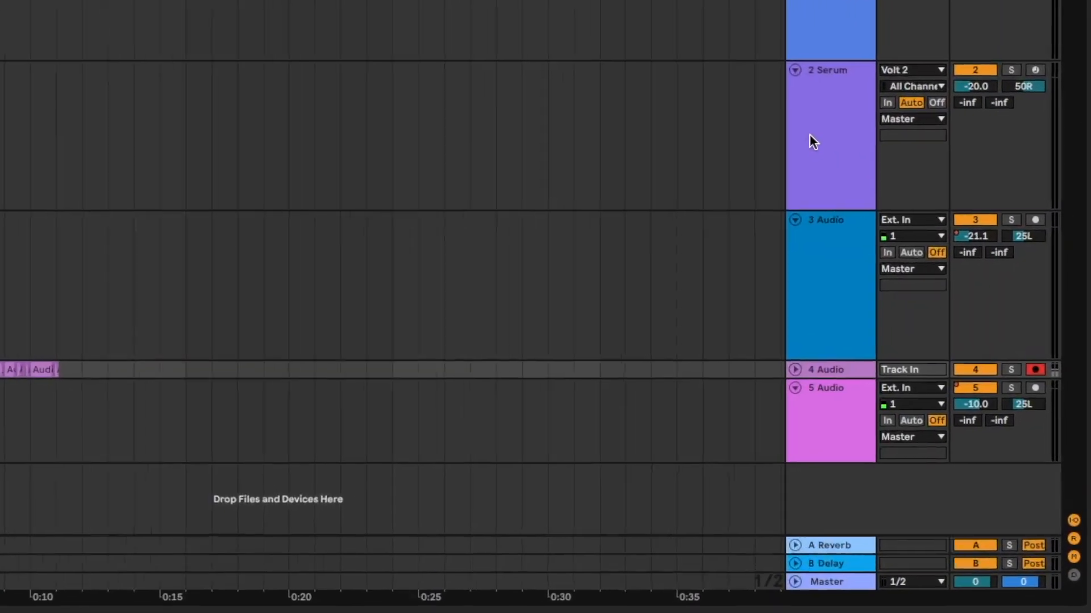
left_click(765, 409)
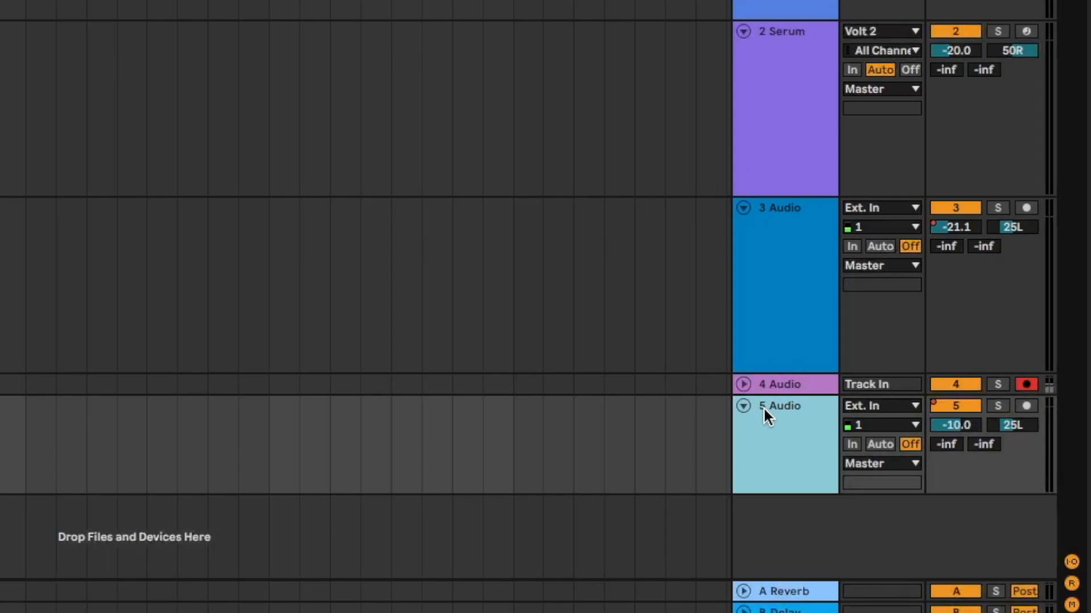
key("a")
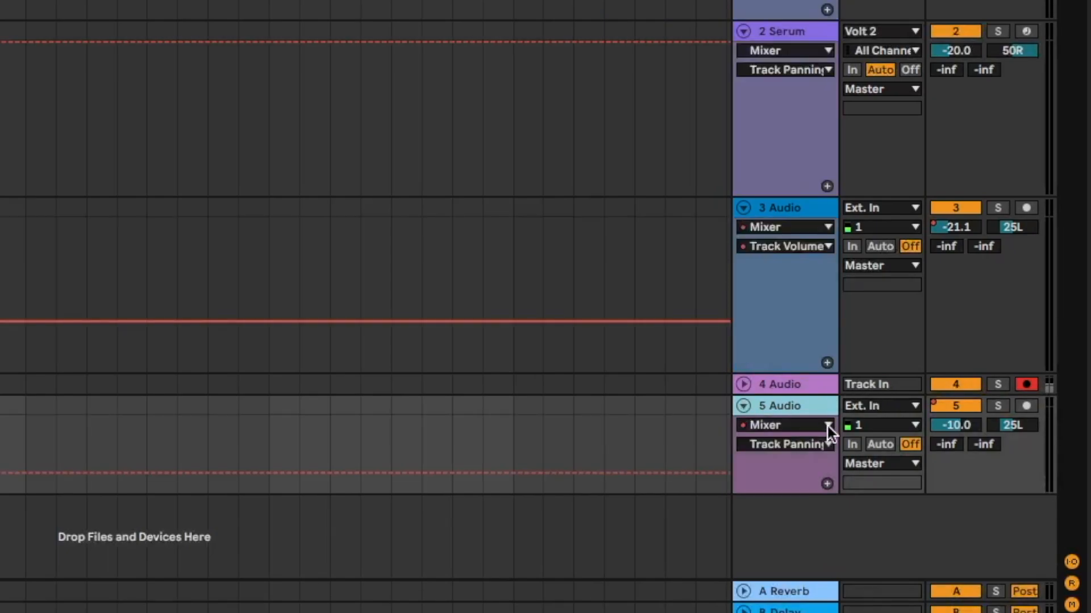
Show the Utility Gain automation on the 3 Audio track and move it into its own lane
left_click(810, 226)
left_click(823, 226)
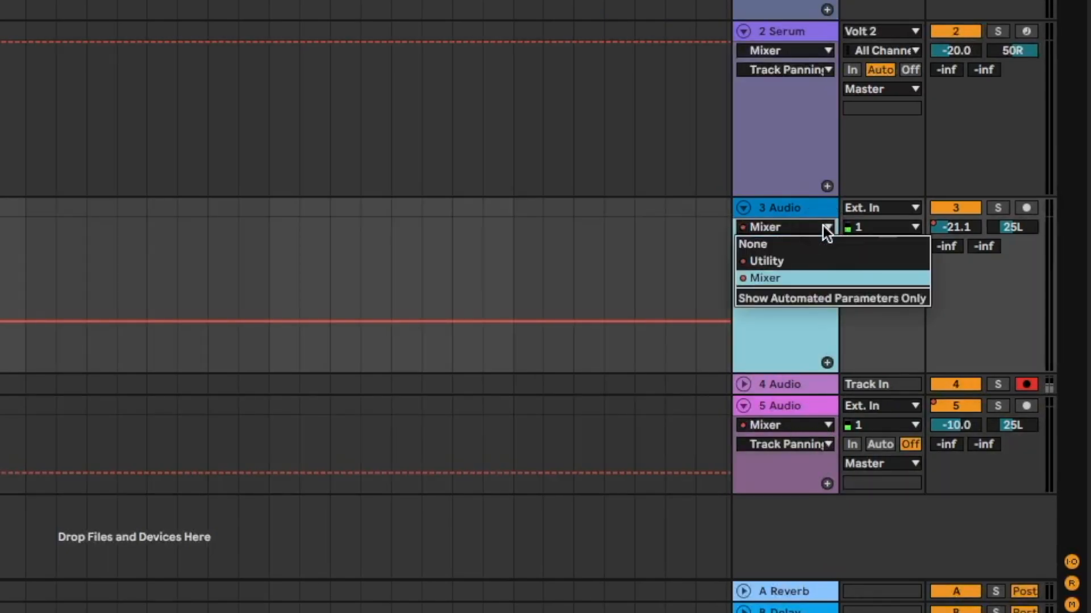
left_click(823, 260)
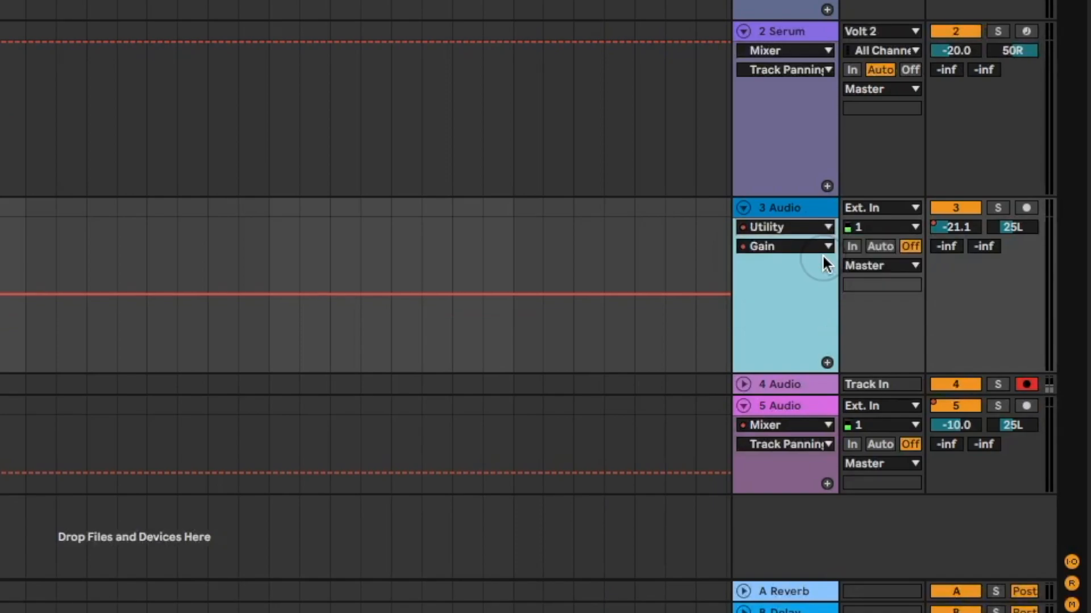
left_click(795, 246)
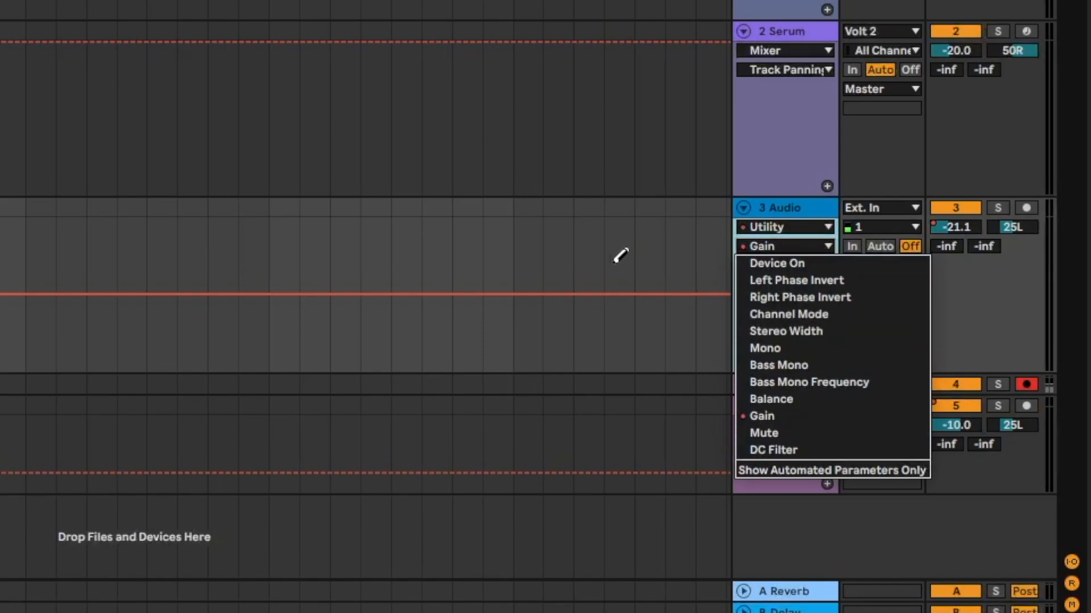
left_click(774, 206)
left_click(826, 362)
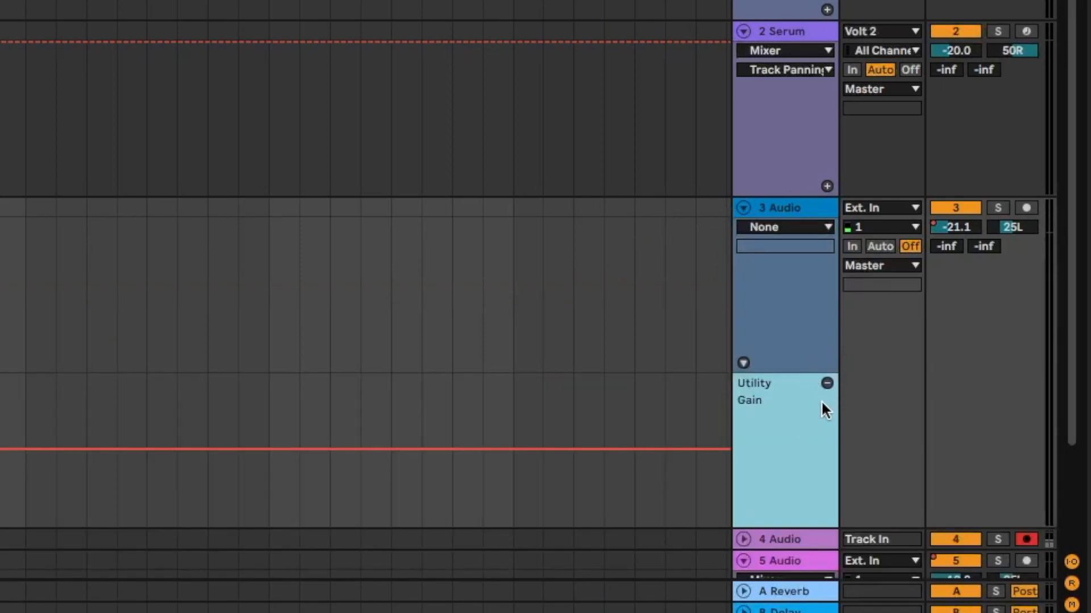
Draw Utility Mono automation on the 3 Audio track and move it into its own lane above the Gain lane
left_click(790, 228)
left_click(791, 261)
left_click(792, 246)
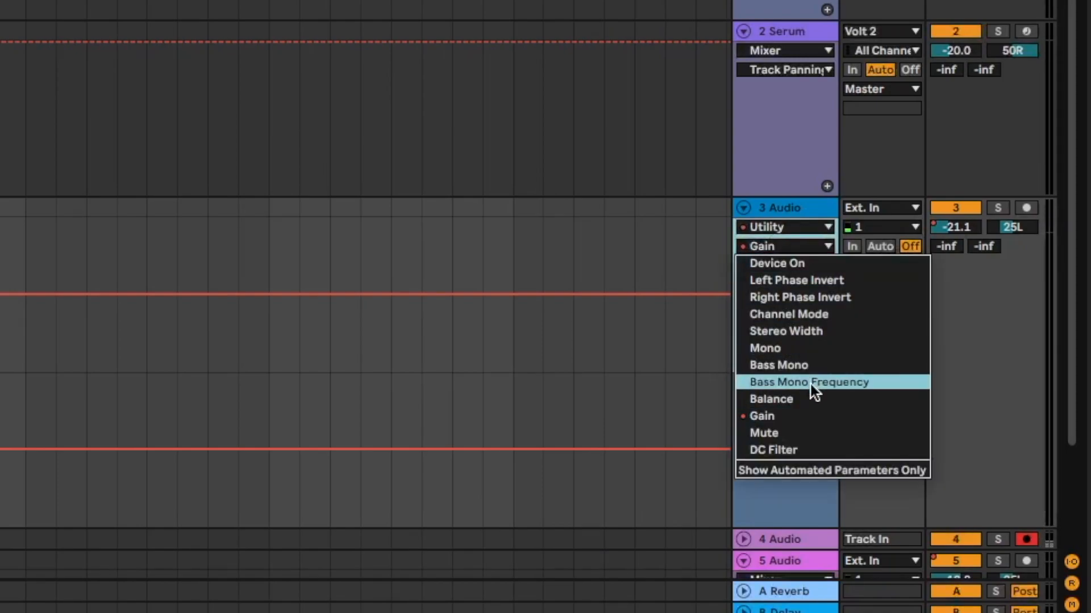
left_click(811, 348)
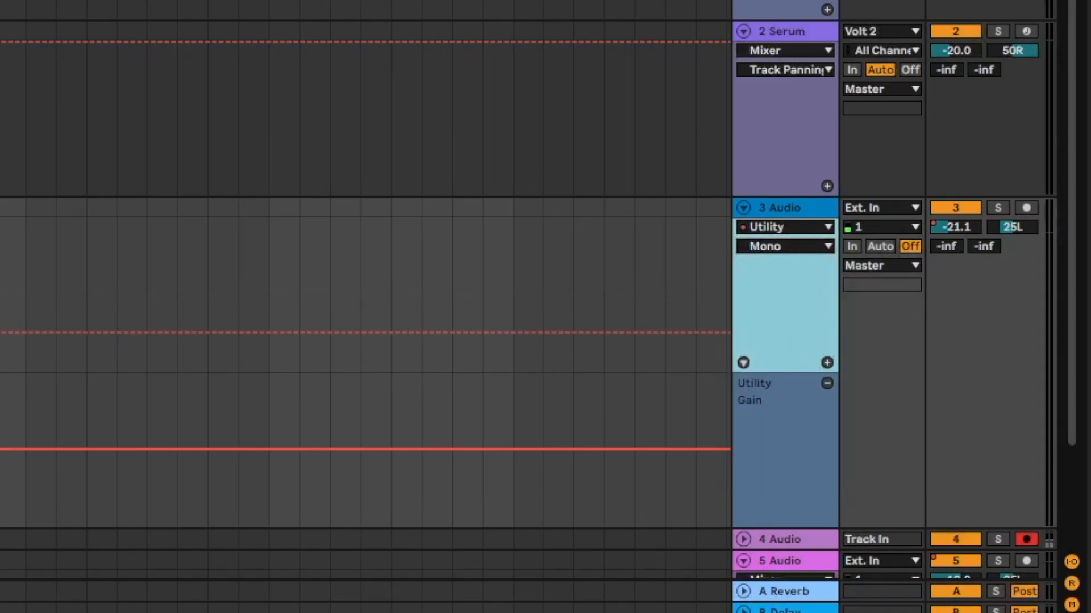
left_click(2, 332)
left_click(827, 362)
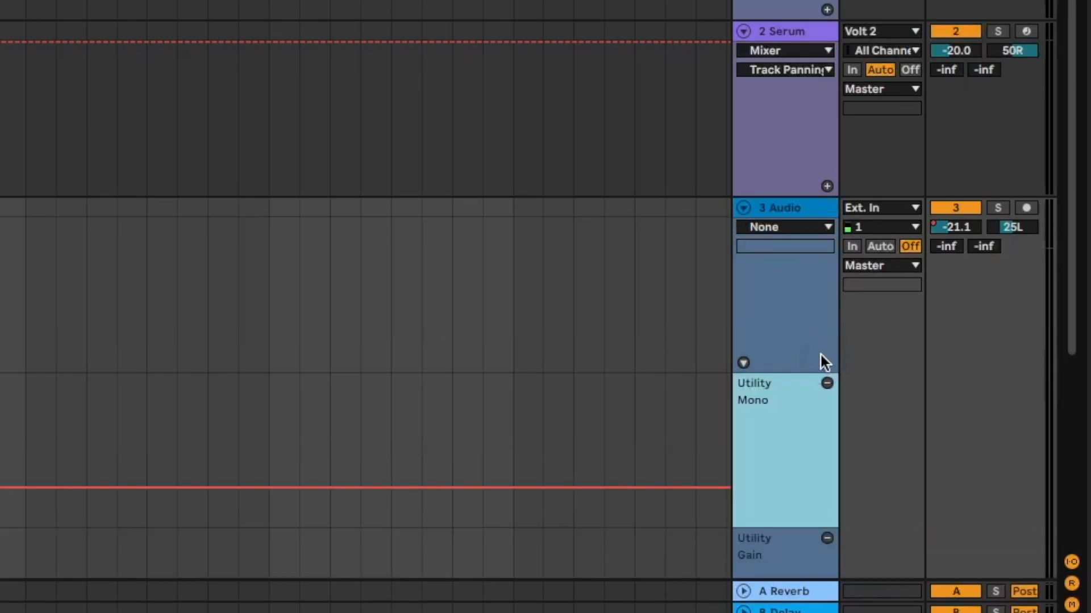
scroll(785, 108, "down", 3)
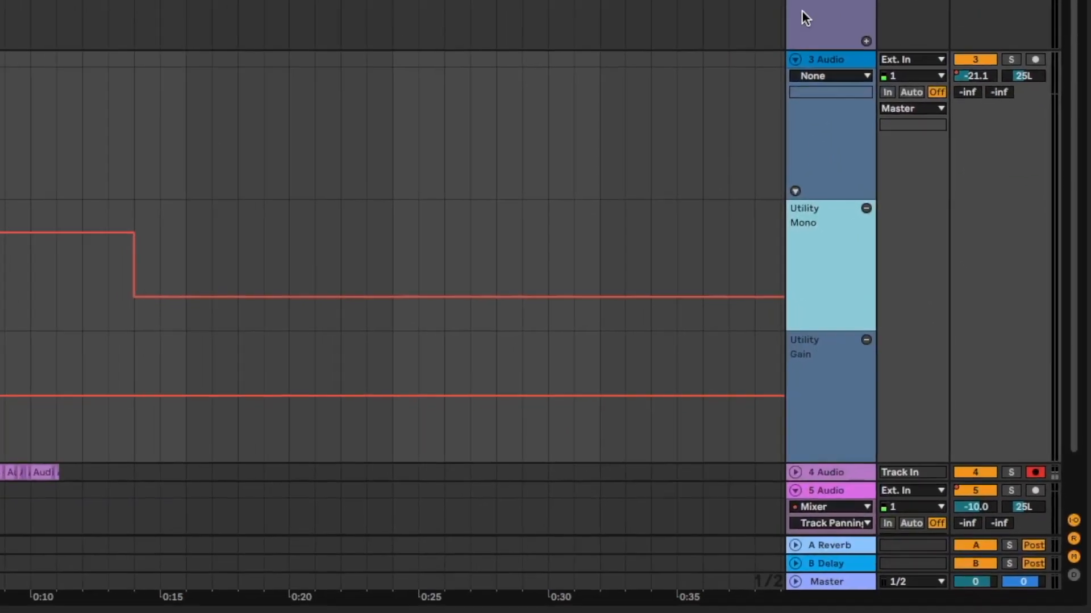